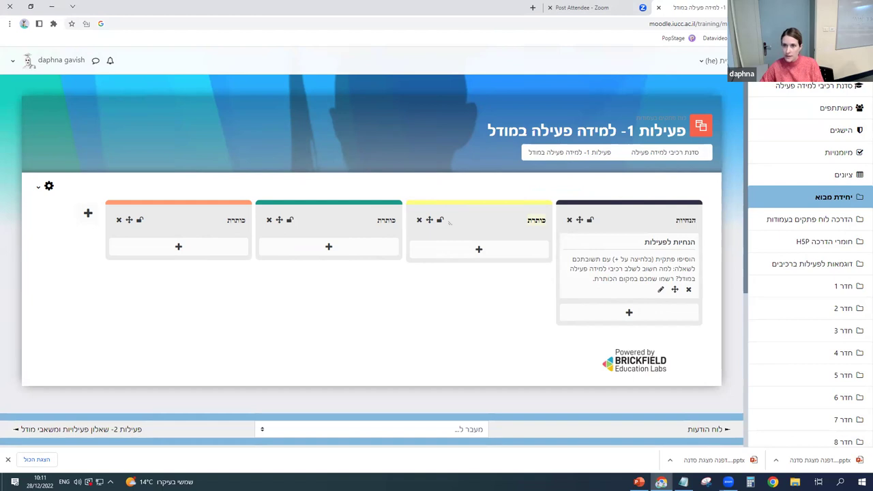
# Reload the board and read the notes participants added to its four columns.
pyautogui.press('F5')
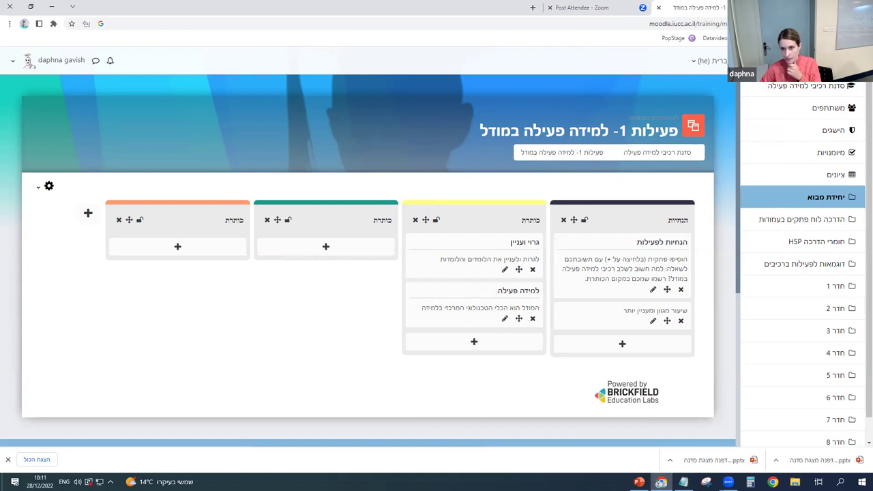
pyautogui.scroll(-1, 697, 146)
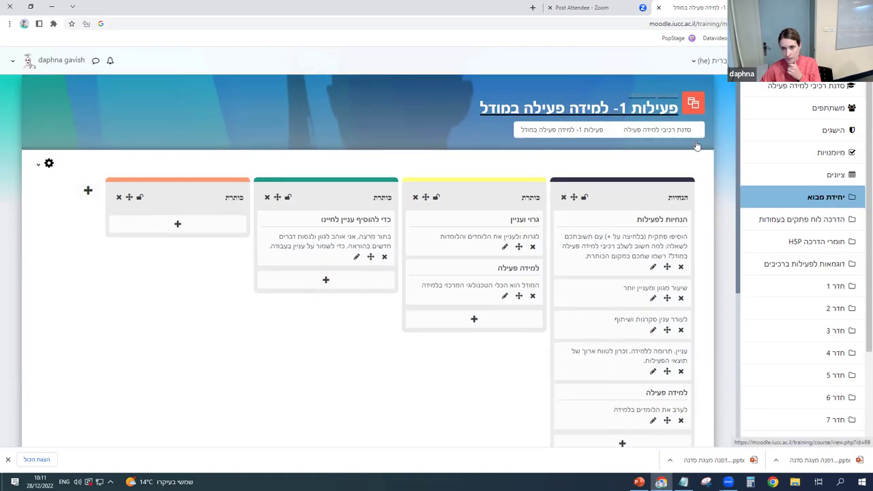
pyautogui.scroll(-1, 697, 146)
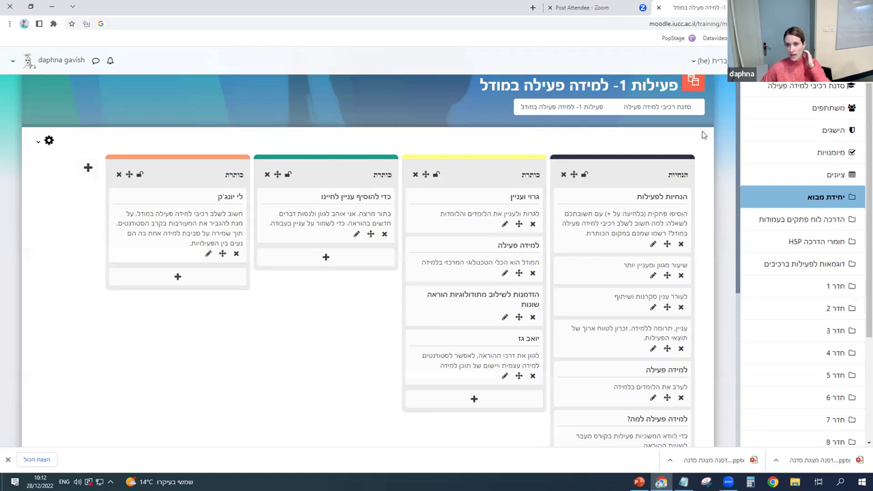
pyautogui.scroll(-1, 631, 198)
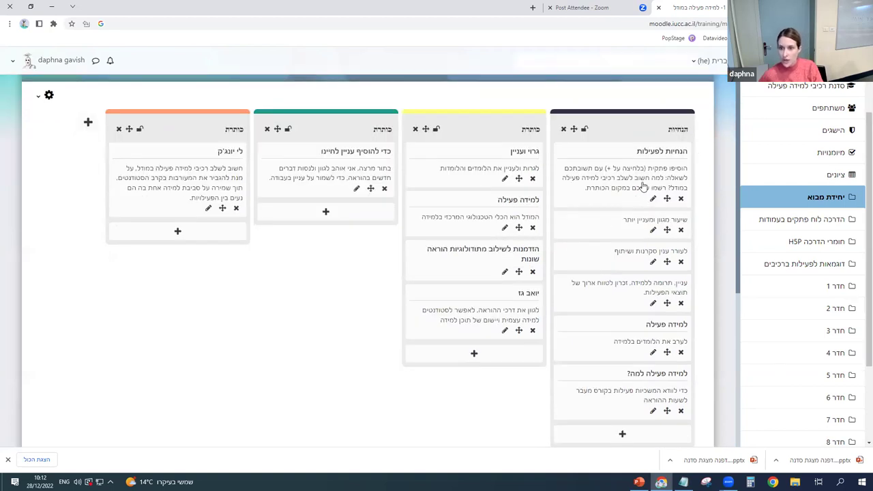
pyautogui.scroll(1, 639, 186)
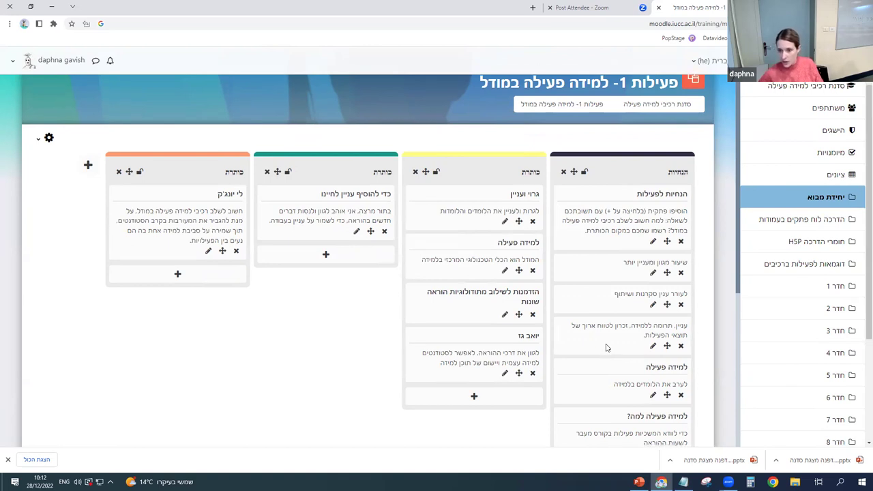
pyautogui.scroll(-1, 606, 349)
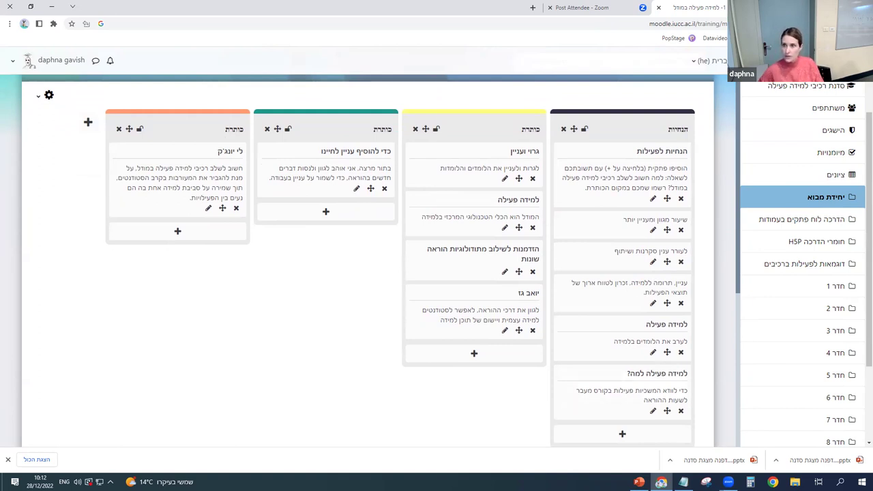
# Reload the board for newer notes and read further down the instructions column and the yellow column.
pyautogui.press('F5')
pyautogui.scroll(-1, 651, 184)
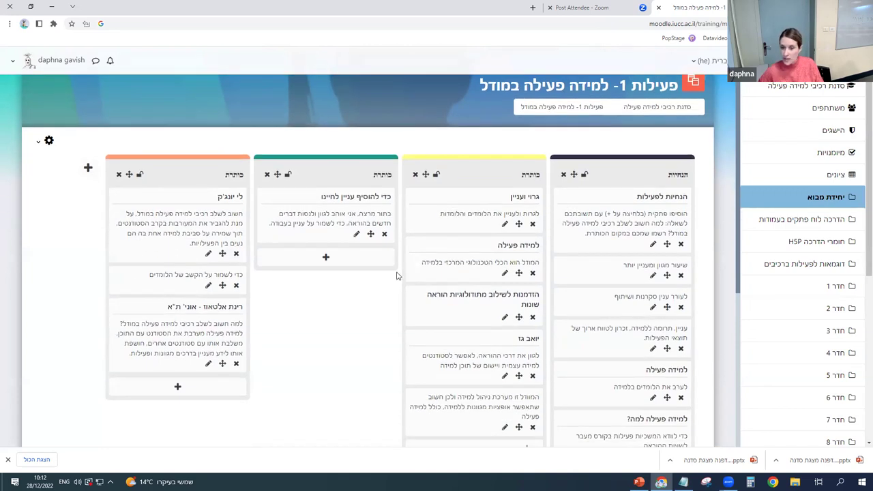
pyautogui.scroll(-1, 361, 298)
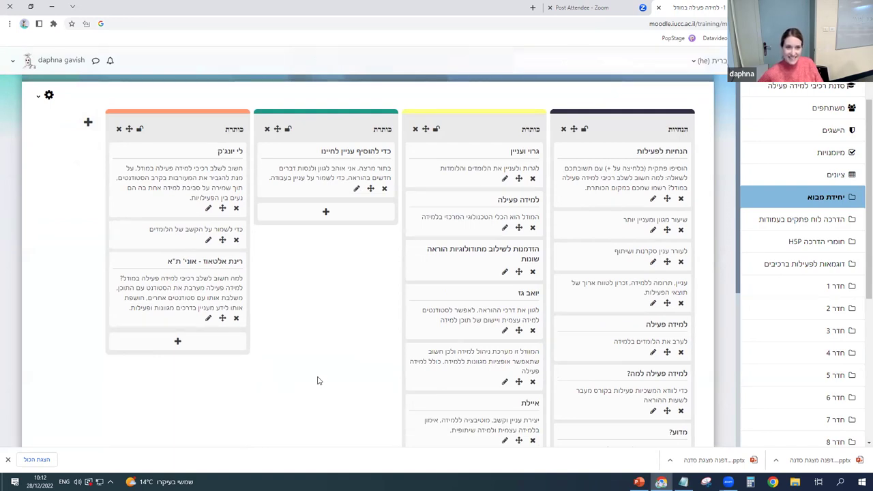
pyautogui.scroll(-1, 331, 355)
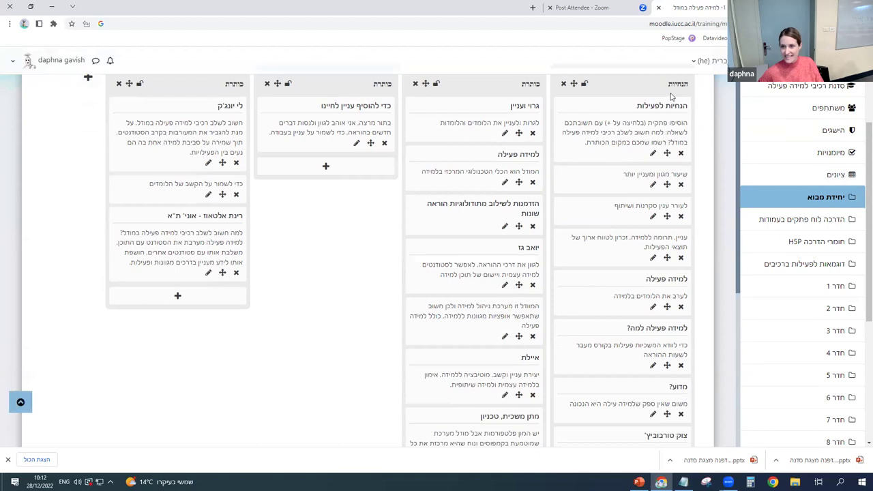
pyautogui.press('F5')
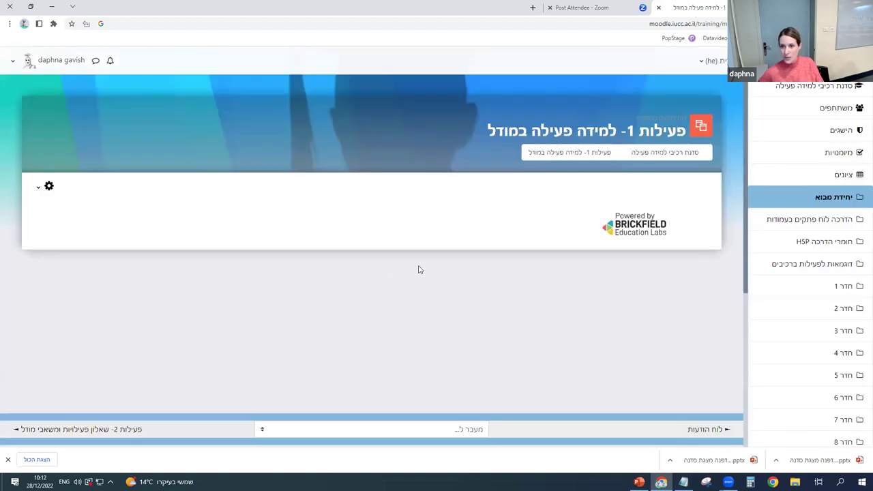
pyautogui.scroll(-2, 431, 253)
pyautogui.scroll(-1, 431, 245)
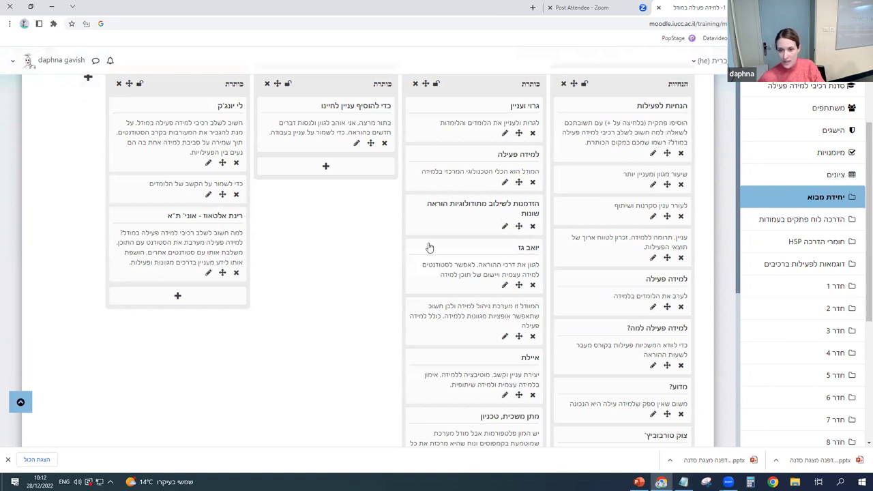
pyautogui.scroll(-1, 430, 247)
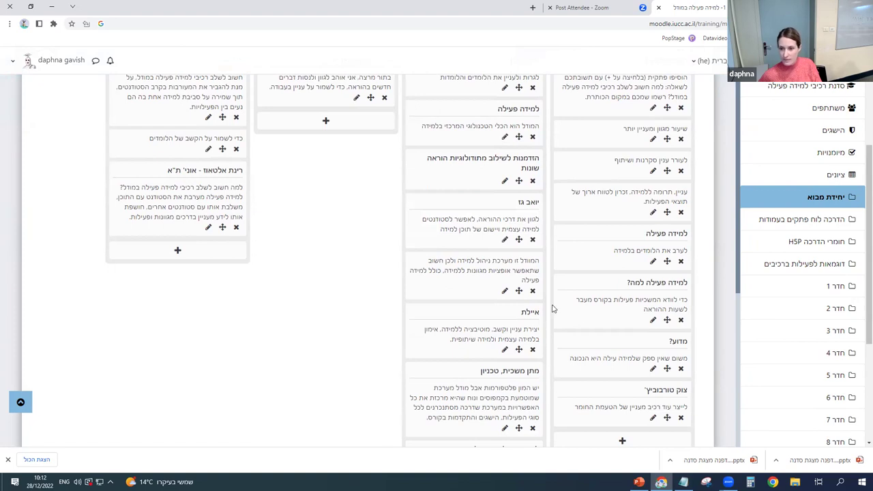
pyautogui.scroll(1, 544, 298)
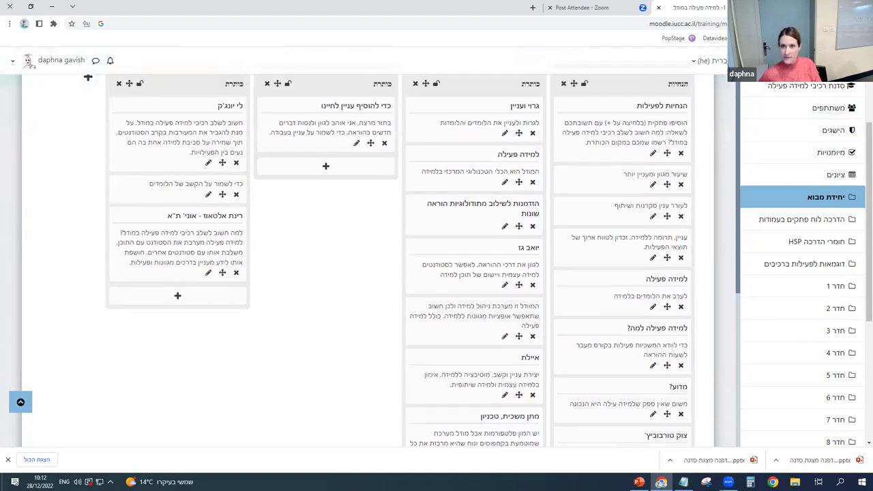
# Refresh the board once more and examine the notes in every column down to the end of the instructions column.
pyautogui.press('F5')
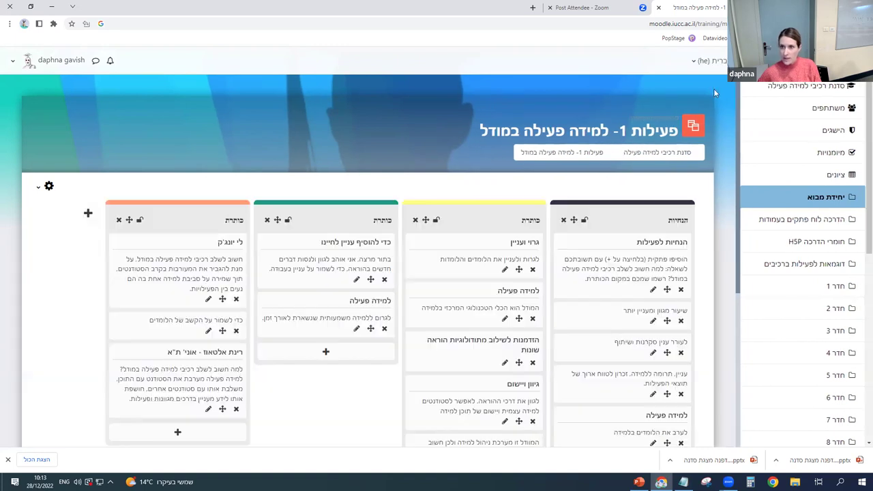
pyautogui.scroll(-1, 593, 198)
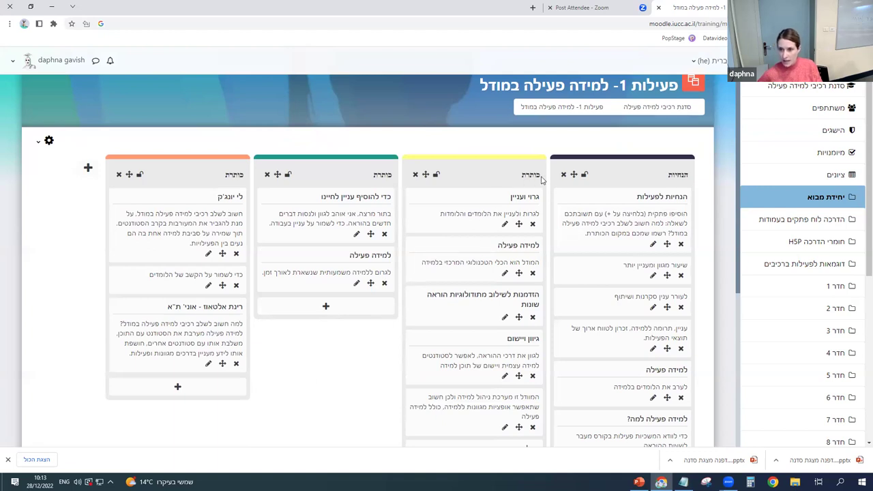
pyautogui.scroll(-1, 569, 170)
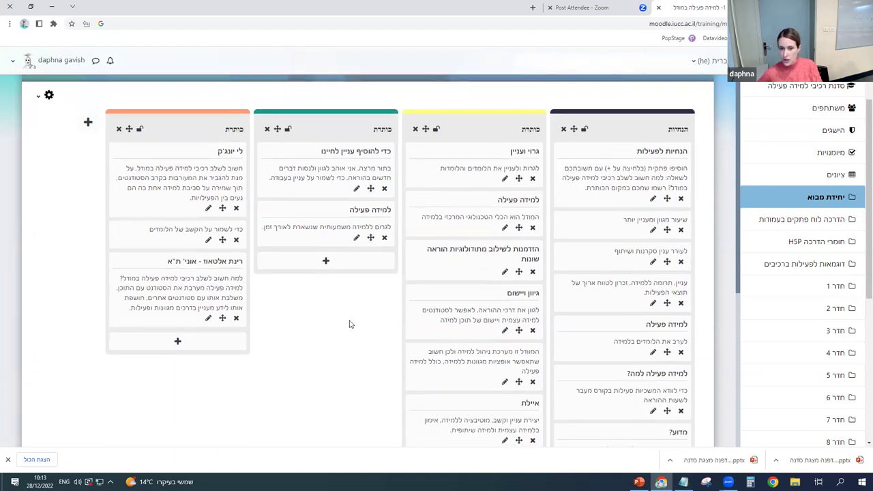
pyautogui.scroll(1, 350, 324)
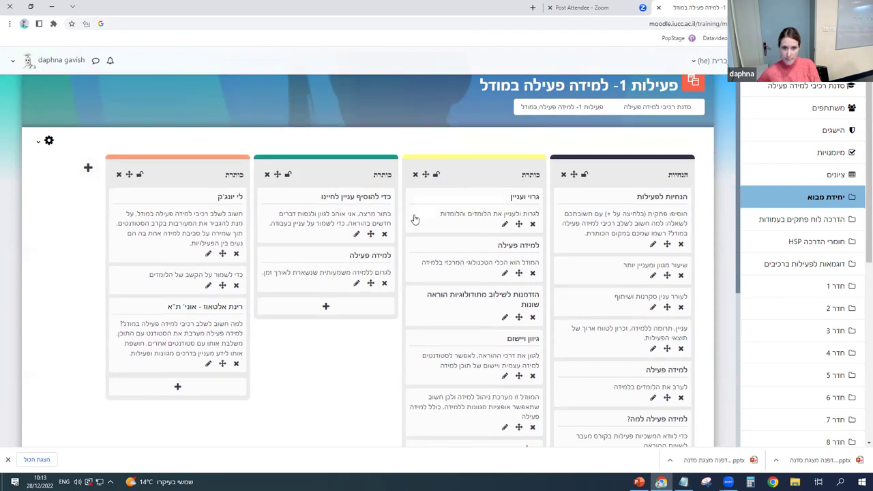
pyautogui.scroll(-1, 415, 219)
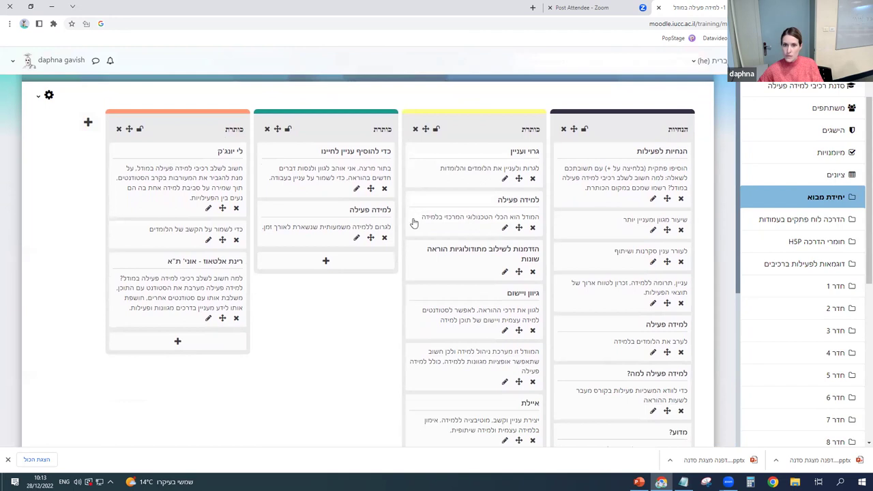
pyautogui.scroll(-1, 409, 232)
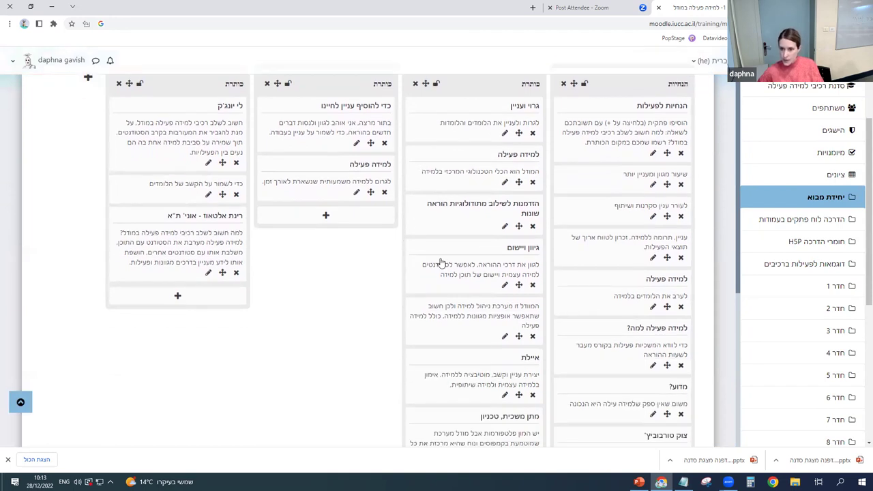
pyautogui.scroll(-1, 436, 259)
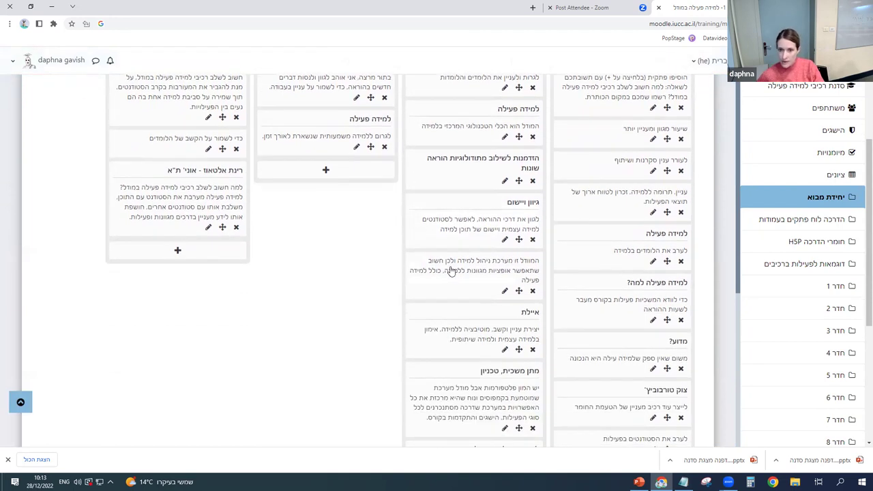
pyautogui.scroll(-1, 451, 271)
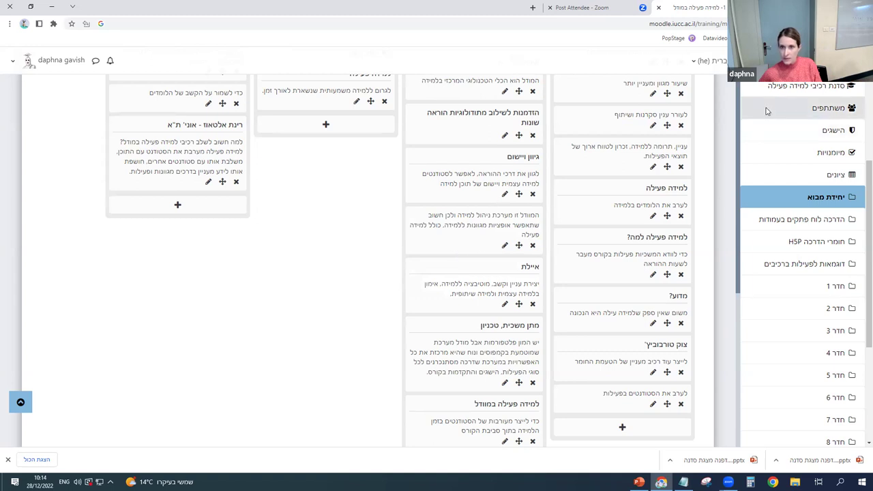
# Reload the board and move the note "גרוי ועניין" from the yellow column to the start of the "הנחיות" column.
pyautogui.press('F5')
pyautogui.scroll(-1, 550, 259)
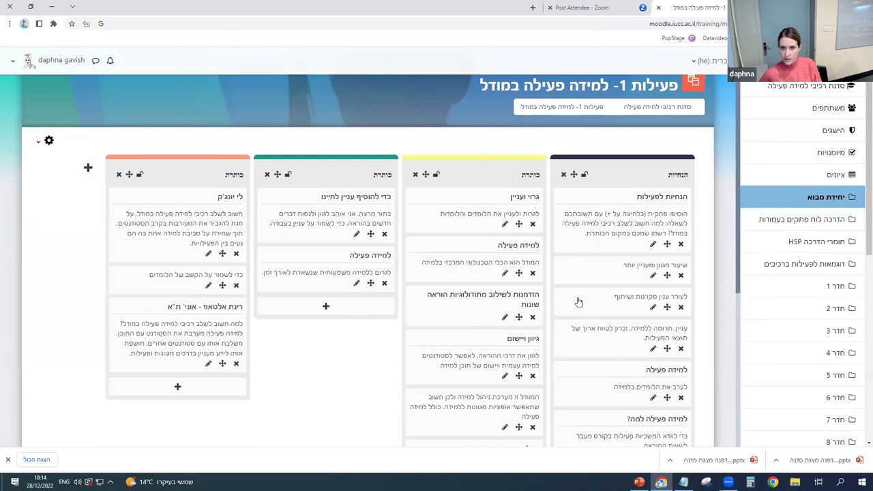
pyautogui.click(518, 225)
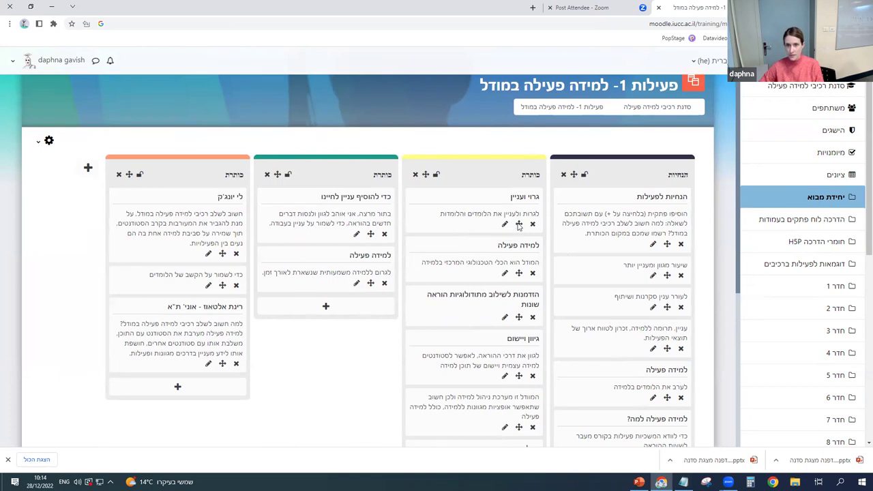
pyautogui.click(708, 107)
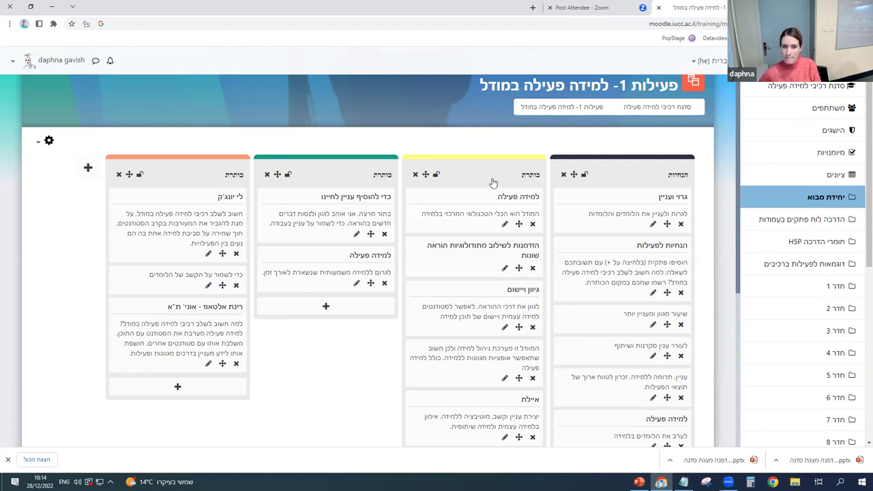
pyautogui.scroll(-2, 494, 181)
pyautogui.scroll(2, 494, 181)
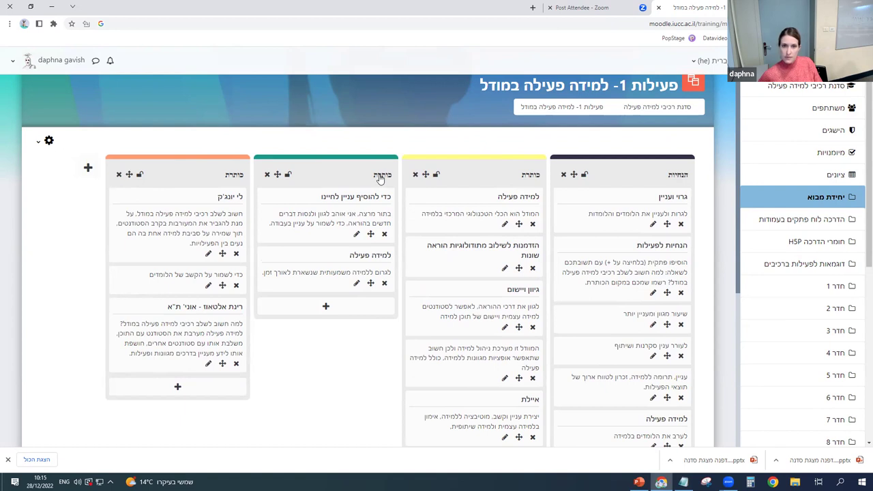
pyautogui.scroll(-1, 381, 178)
pyautogui.scroll(1, 381, 179)
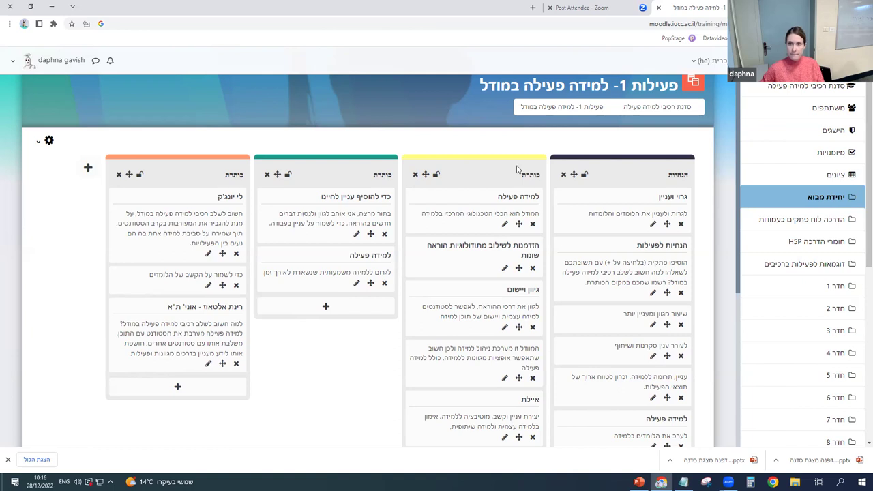
pyautogui.scroll(1, 516, 171)
pyautogui.scroll(-1, 506, 174)
pyautogui.scroll(1, 215, 134)
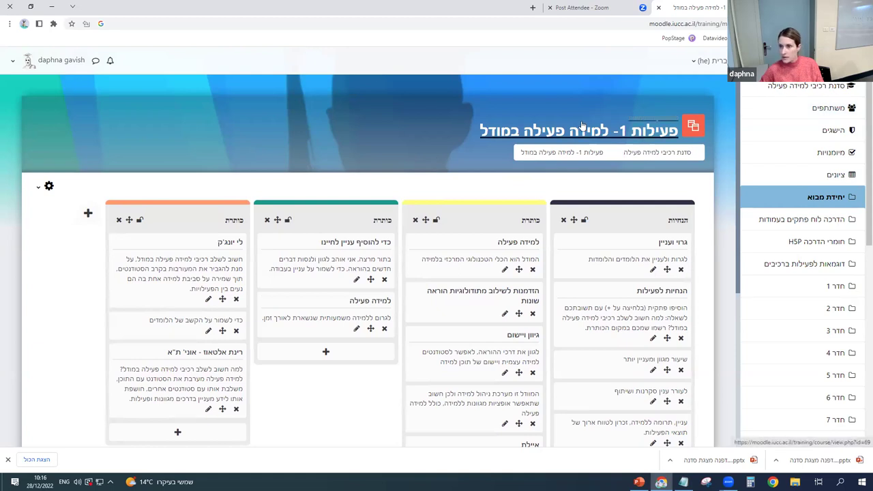
# Open the course's grades report (ציונים) and examine the students' rows and the activity grade columns through to the course total.
pyautogui.click(838, 177)
pyautogui.scroll(-1, 484, 330)
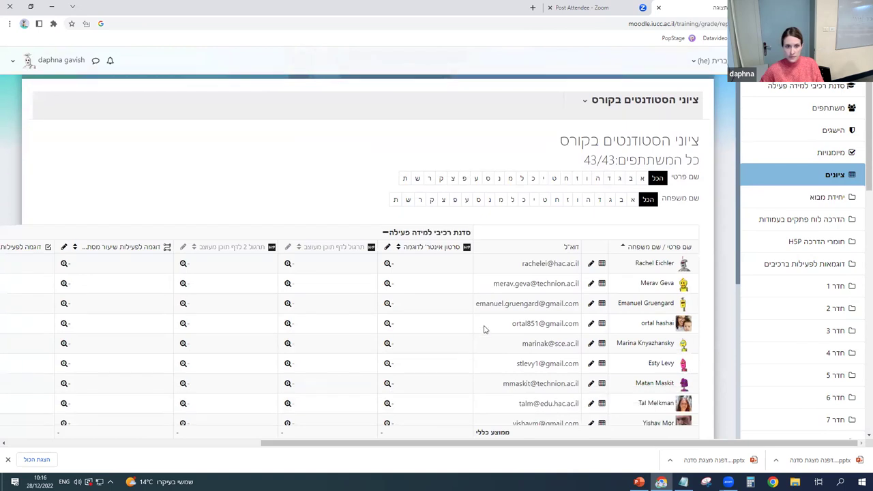
pyautogui.scroll(-2, 484, 330)
pyautogui.moveTo(445, 443); pyautogui.dragTo(191, 452)
pyautogui.hscroll(6, 485, 432)
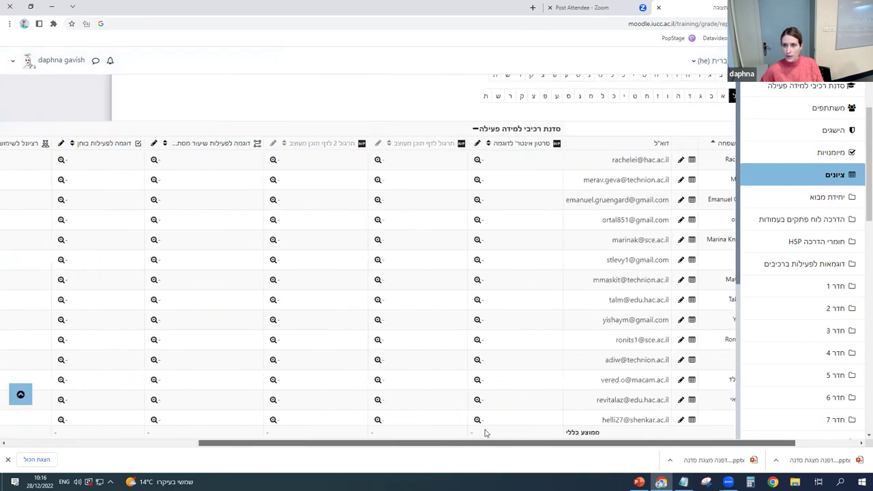
pyautogui.hscroll(3, 485, 433)
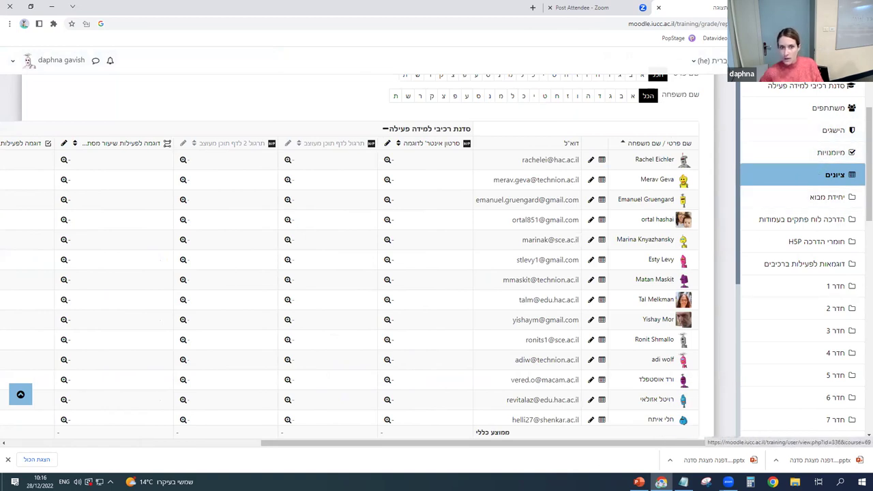
pyautogui.moveTo(576, 444); pyautogui.dragTo(302, 464)
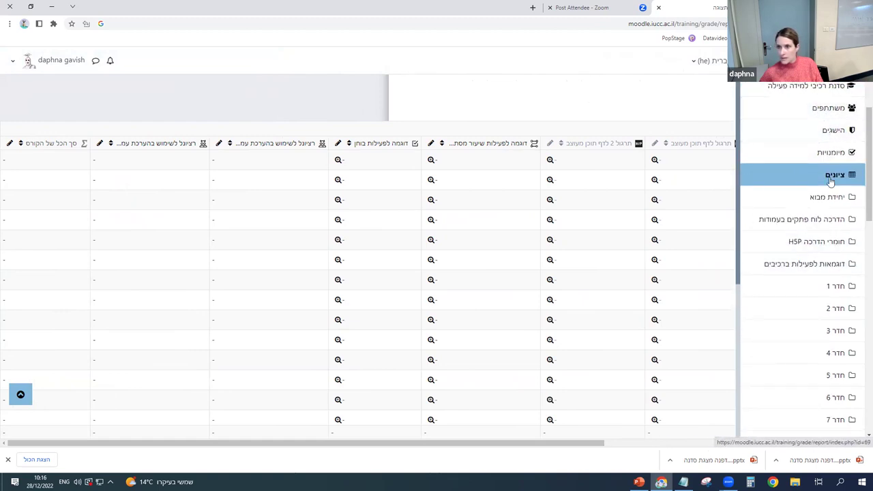
# Open the course participants list (משתתפים) and review the participants' roles, groups, last access and status.
pyautogui.click(824, 113)
pyautogui.scroll(-2, 683, 283)
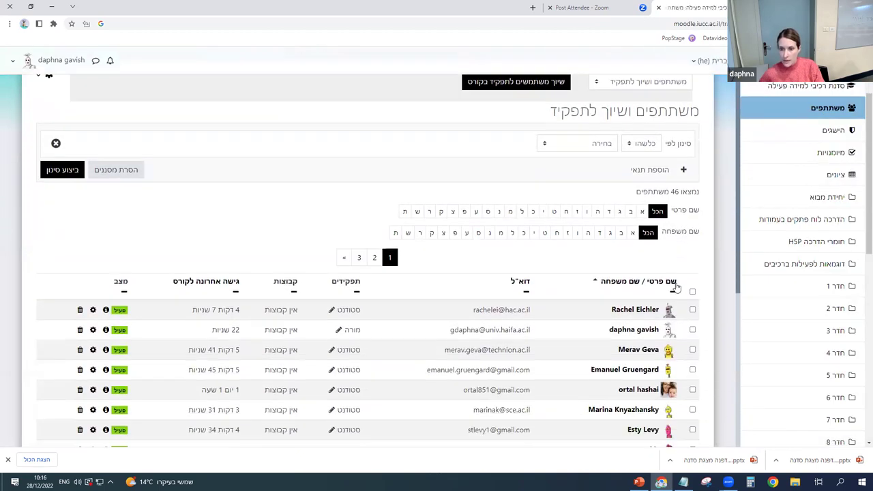
pyautogui.scroll(-2, 676, 288)
pyautogui.scroll(-1, 672, 270)
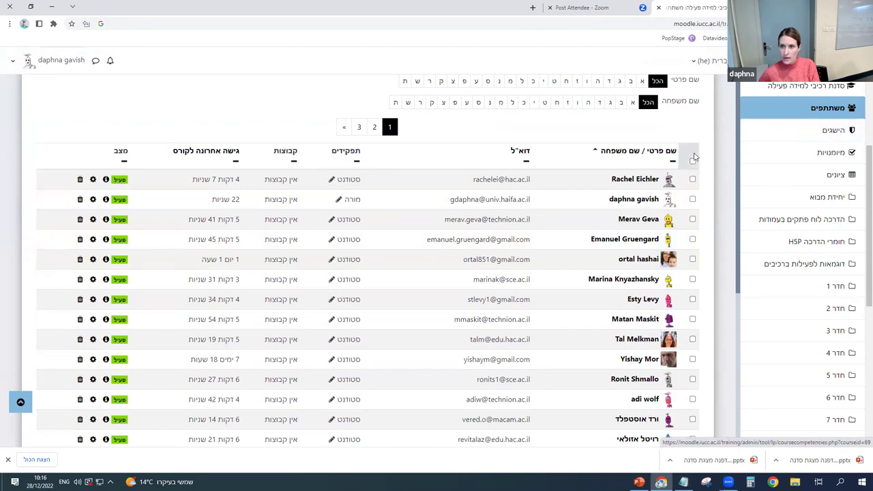
# Return to the course page and open the board activity "פעילות 1- למידה פעילה במודל".
pyautogui.scroll(5, 694, 158)
pyautogui.click(633, 128)
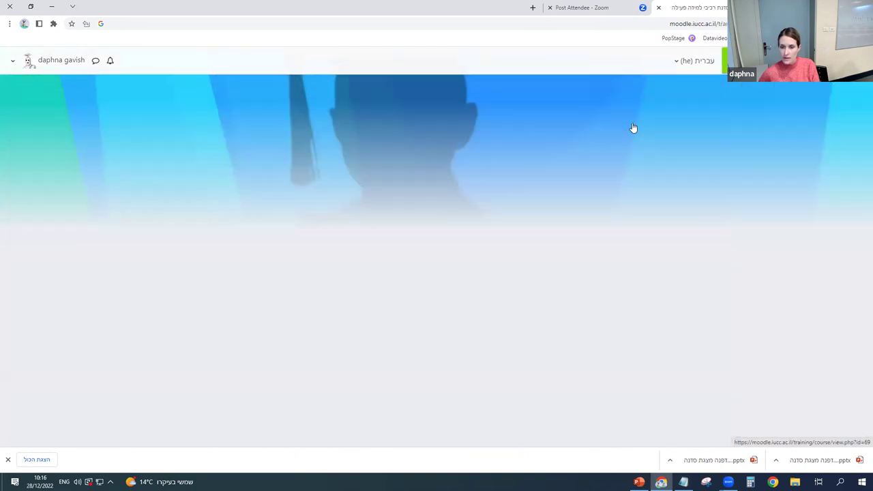
pyautogui.click(601, 267)
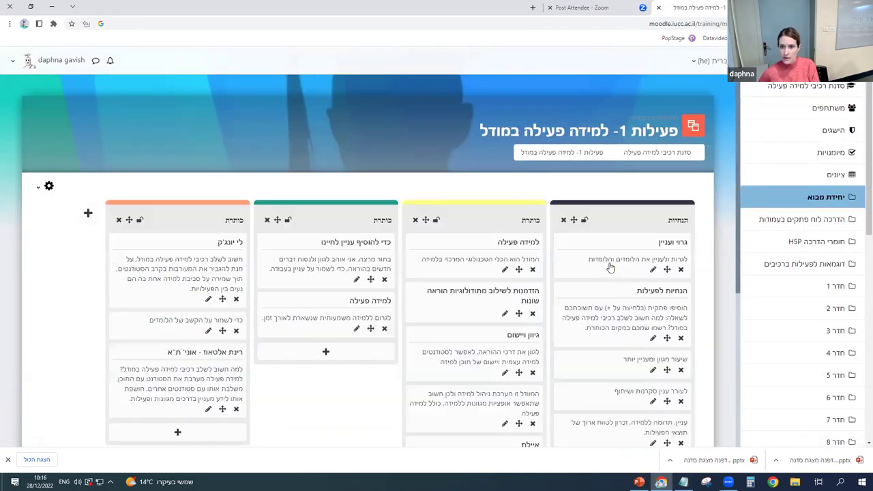
# Open the board activity's logs (יומני מעקב) and review the recorded events, their times, users and descriptions.
pyautogui.scroll(-2, 599, 273)
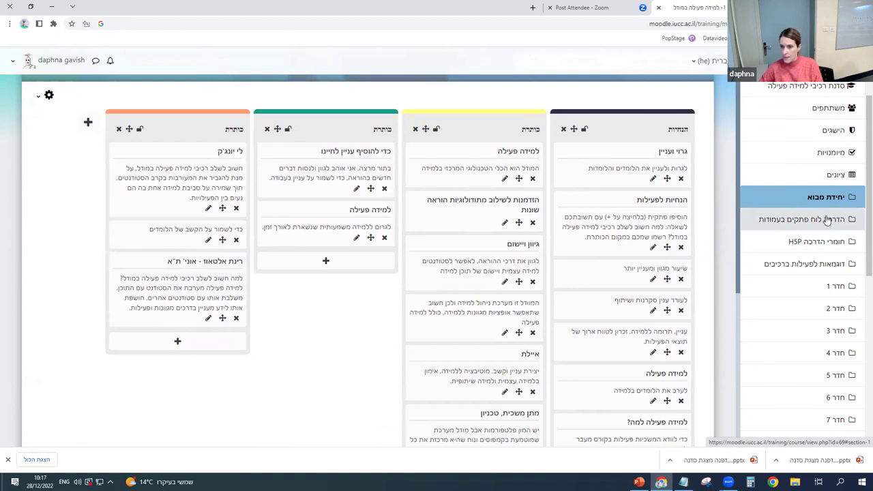
pyautogui.click(8, 459)
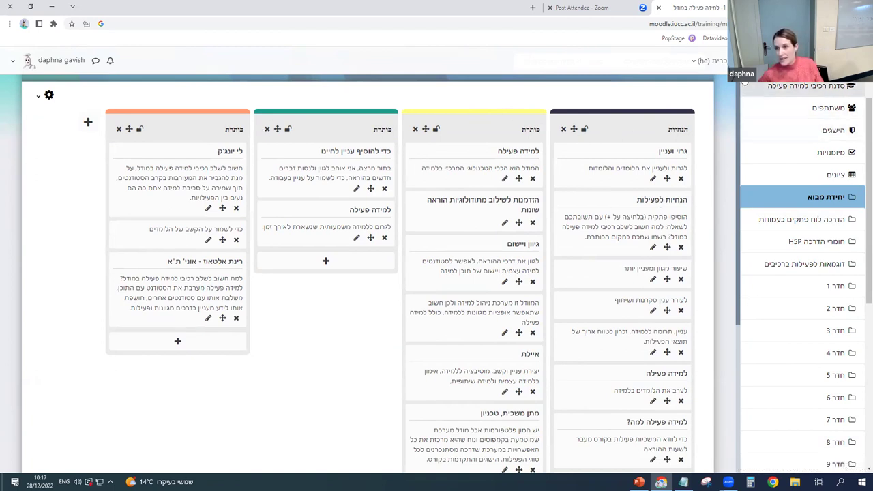
pyautogui.click(696, 60)
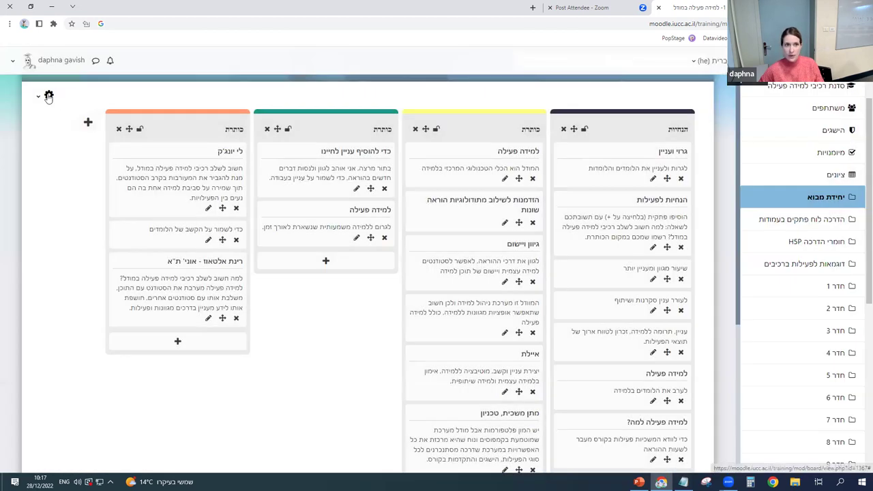
pyautogui.click(48, 95)
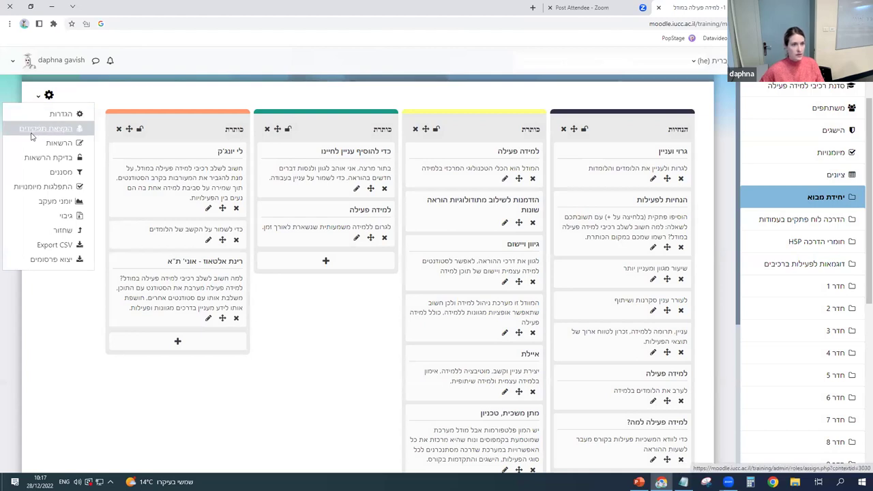
pyautogui.click(48, 202)
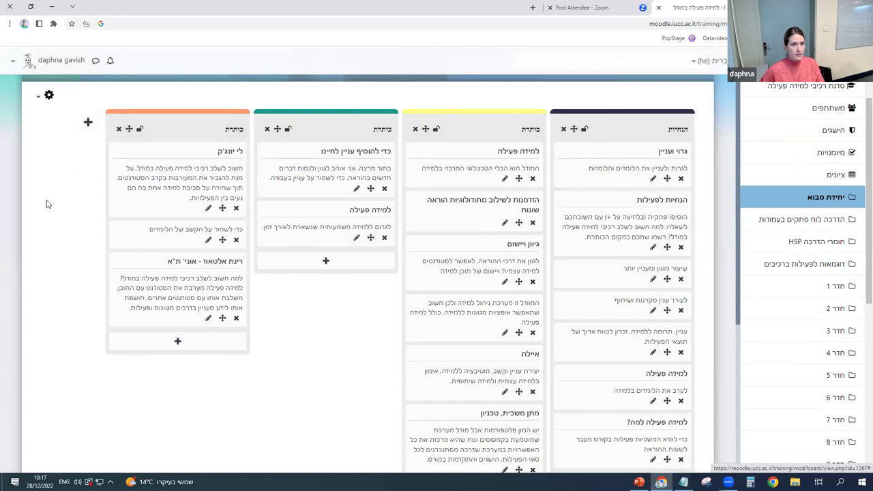
pyautogui.scroll(-2, 184, 222)
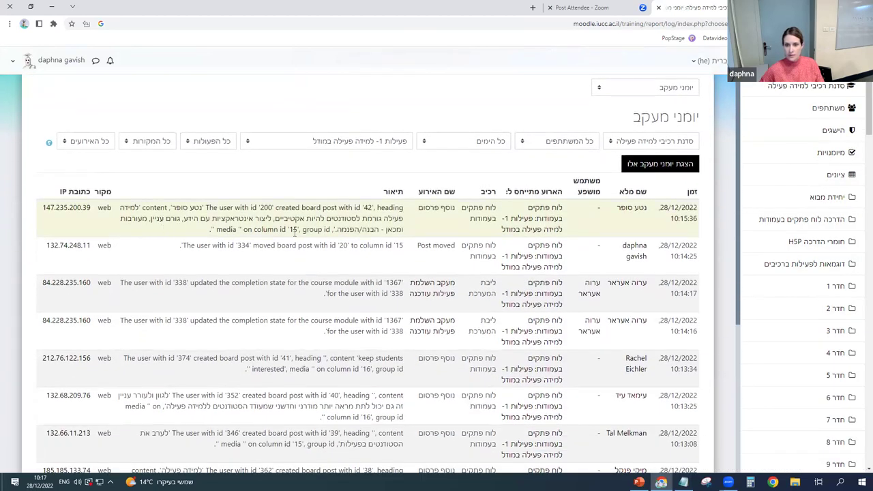
pyautogui.scroll(-1, 356, 236)
pyautogui.scroll(1, 348, 235)
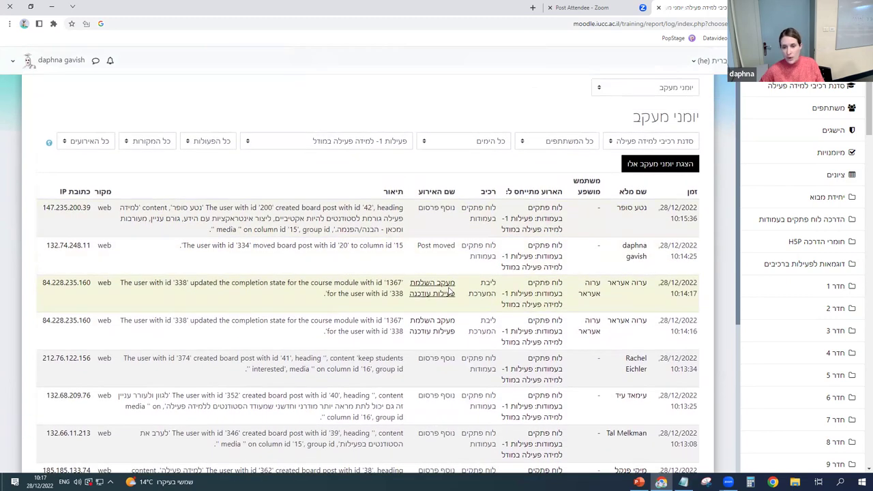
pyautogui.scroll(2, 47, 142)
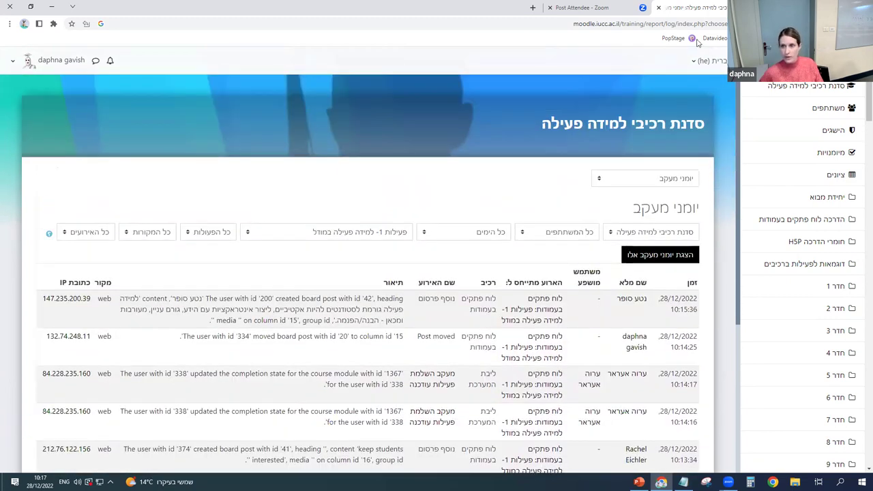
# From the course management options, open the list of the course's note boards (לוחות פתקים בעמודות).
pyautogui.click(647, 102)
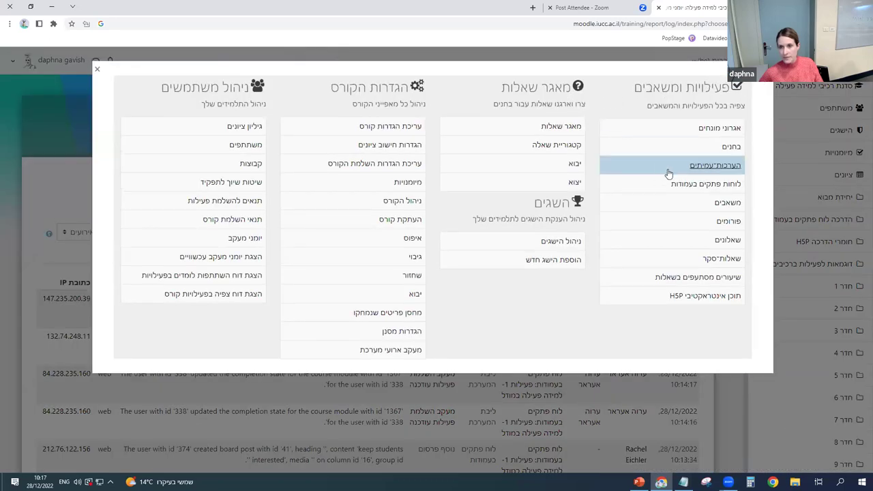
pyautogui.click(683, 188)
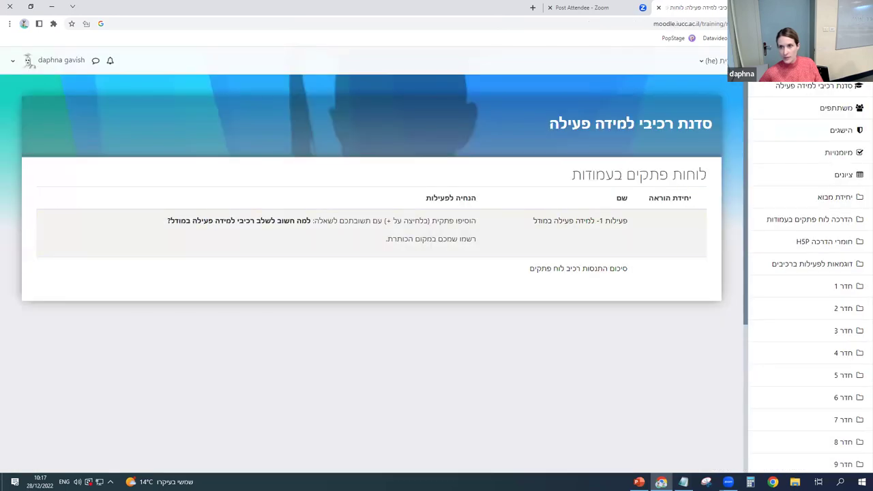
# Open the course settings (עריכת הגדרות קורס), check the completion tracking options under מעקב השלמה, and save and display the course.
pyautogui.click(740, 79)
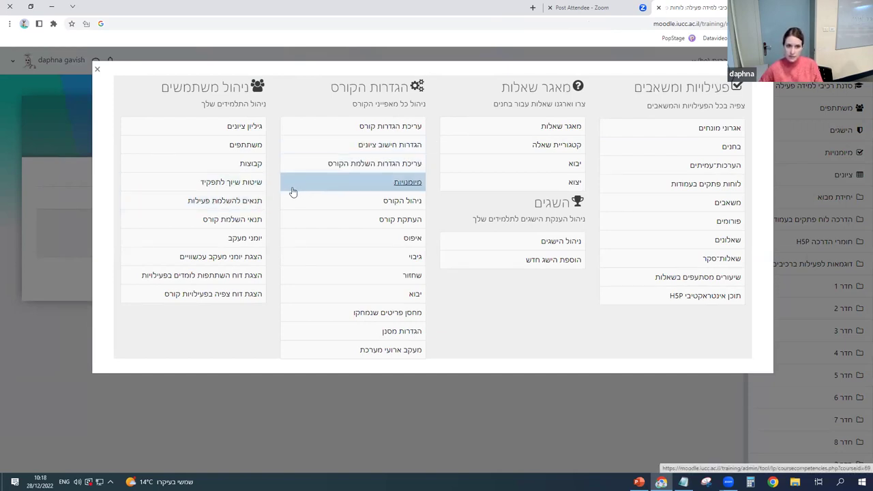
pyautogui.click(373, 129)
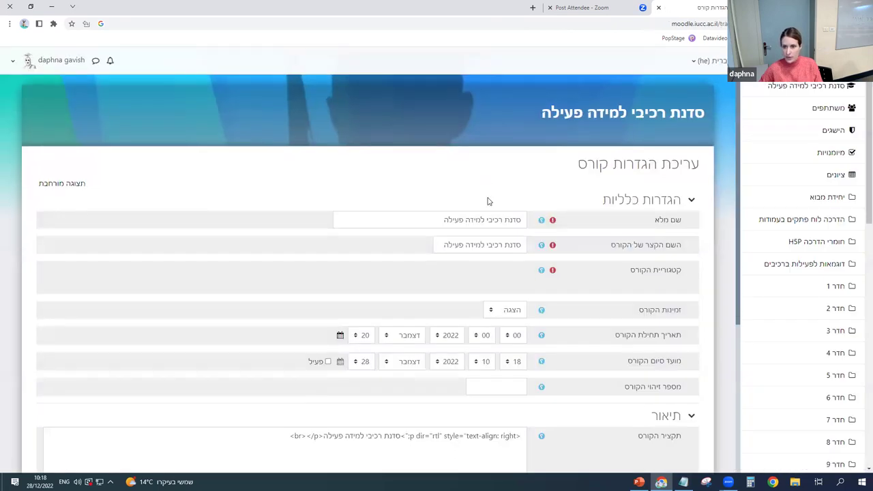
pyautogui.scroll(-15, 503, 211)
pyautogui.scroll(-1, 524, 270)
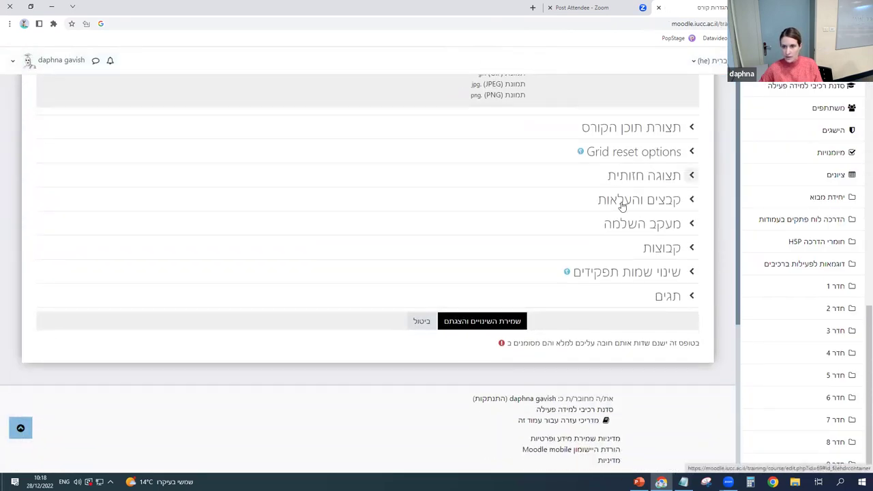
pyautogui.click(622, 225)
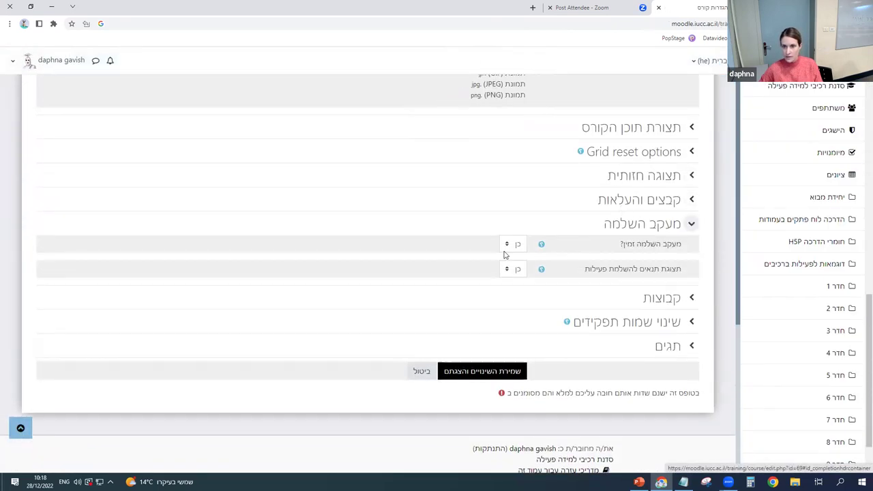
pyautogui.click(477, 375)
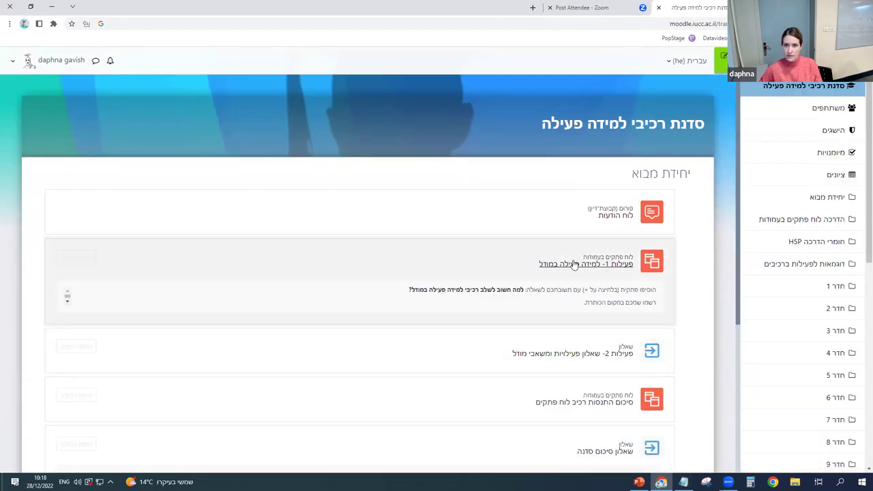
# Reopen the board "פעילות 1- למידה פעילה במודל" and rename its "הנחיות" column to "יצירת עניין וגירוי".
pyautogui.click(575, 264)
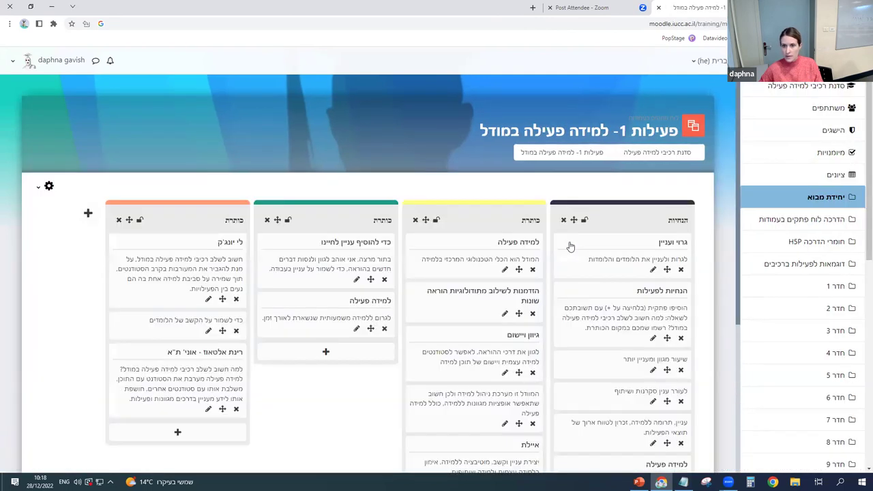
pyautogui.scroll(-1, 570, 245)
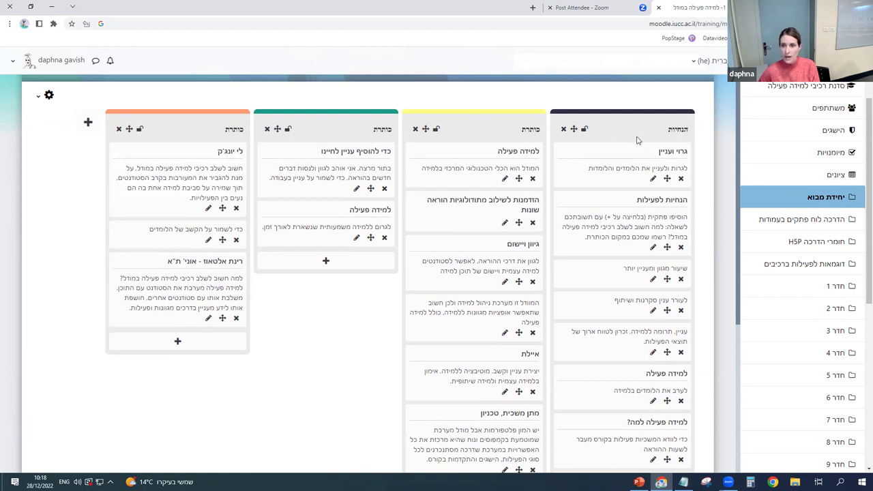
pyautogui.click(677, 130)
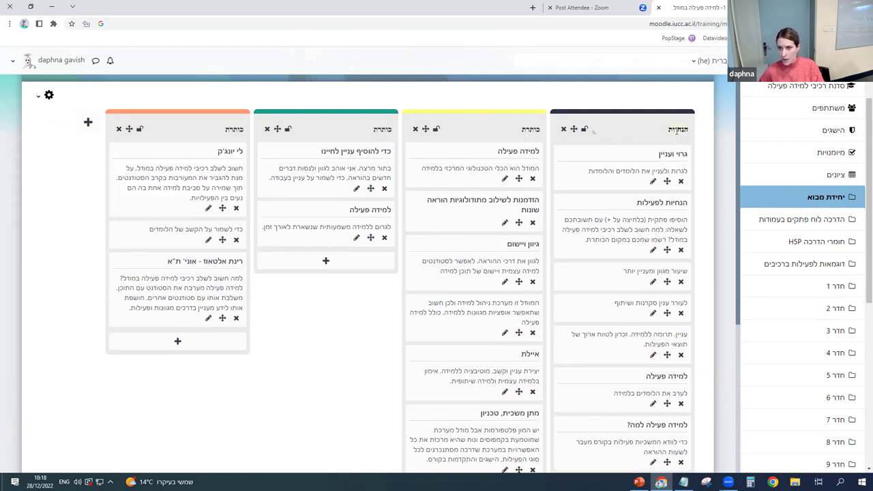
pyautogui.write('dh')
pyautogui.press('BackSpace')
pyautogui.press('BackSpace')
pyautogui.write('hmhr')
pyautogui.press('BackSpace')
pyautogui.press('BackSpace')
pyautogui.press('BackSpace')
pyautogui.press('BackSpace')
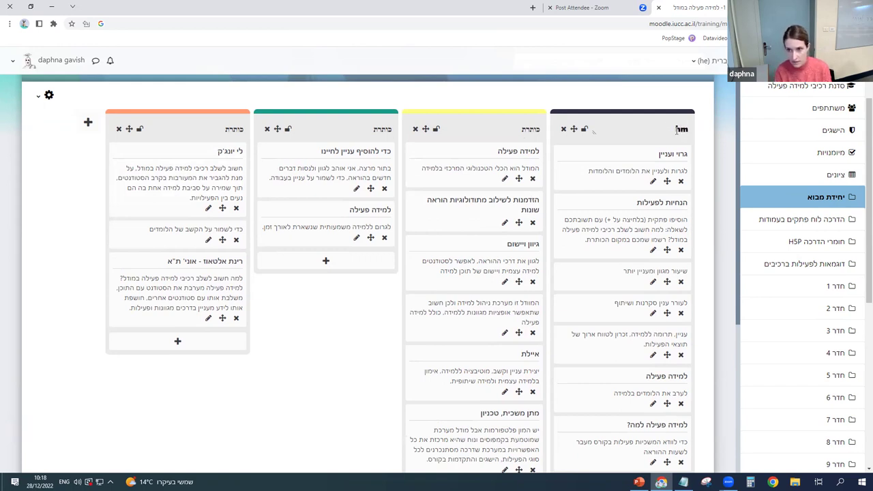
pyautogui.hotkey('alt', 'shift')
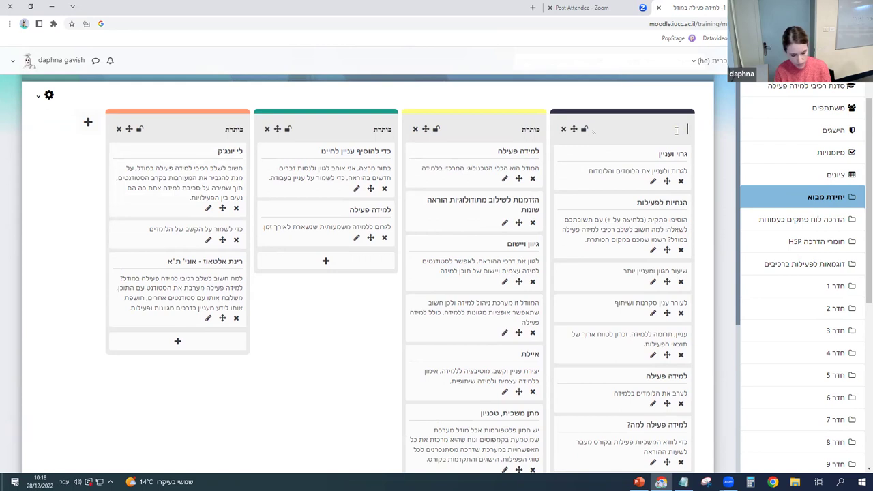
pyautogui.write('יצירת עניין וגרוי')
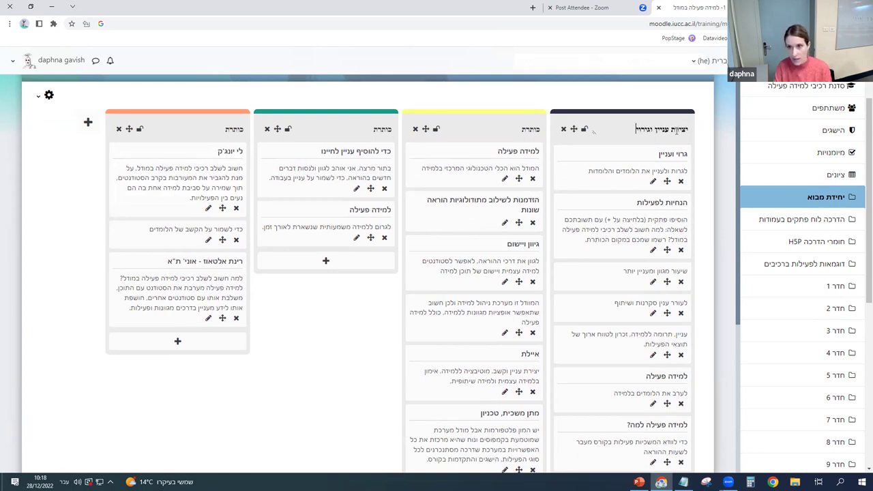
pyautogui.press('Return')
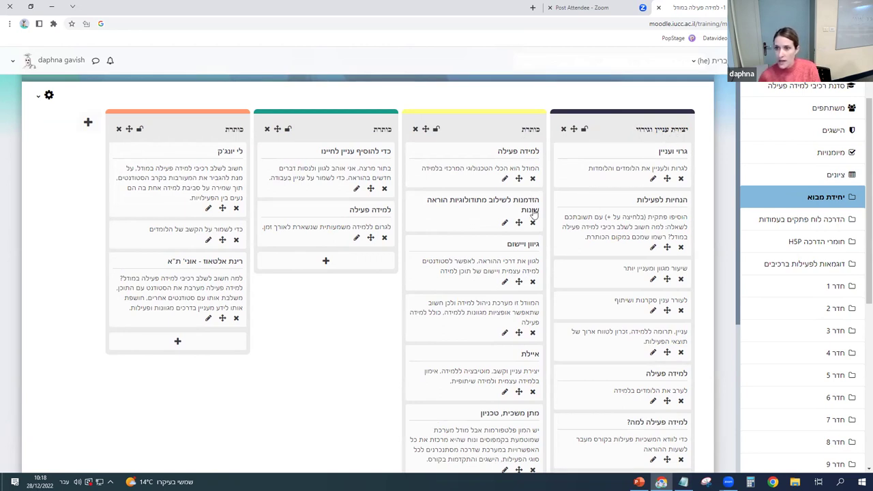
# Rename the yellow column of the board to "מודל הוא משאב קיים".
pyautogui.click(532, 131)
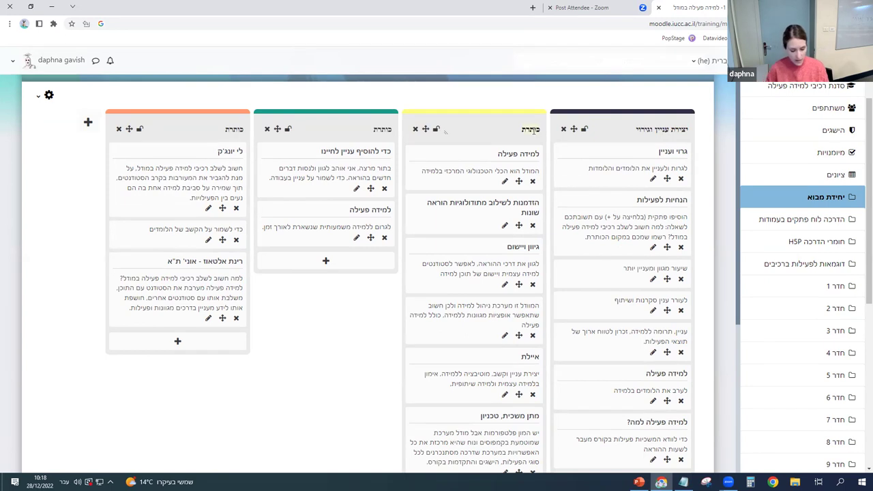
pyautogui.write('מודל הוא משאב קריב')
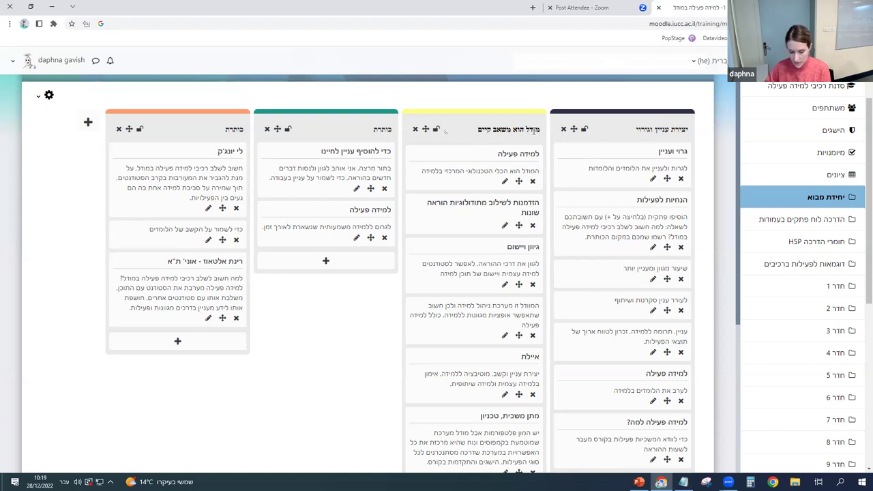
pyautogui.press('Return')
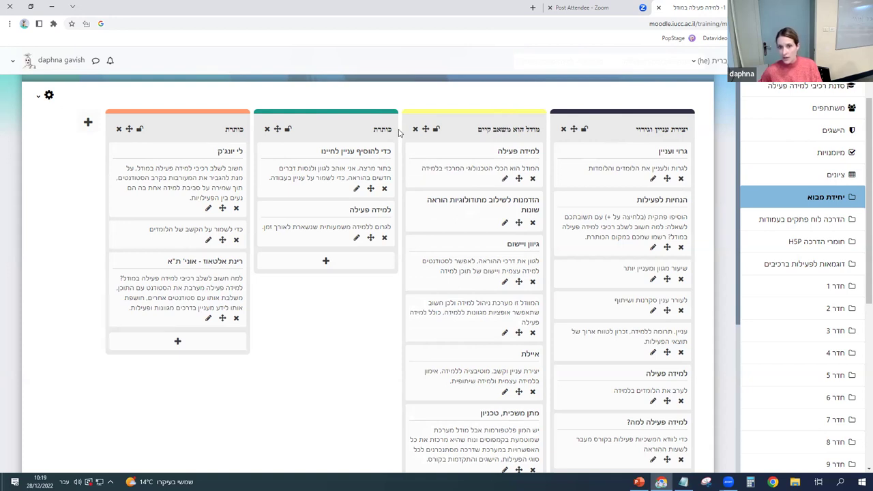
# Move the yellow column's note "למידה פעילה" after "למידה פעילה" and "הזדמנות לשילוב מתודולוגיות הוראה שונות" after post 5 in column "יצירת עניין וגירוי".
pyautogui.scroll(2, 385, 204)
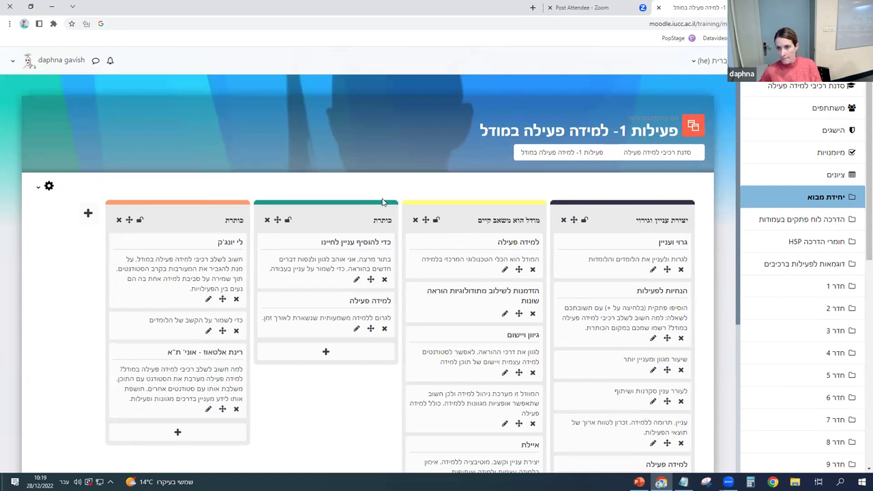
pyautogui.scroll(-1, 383, 203)
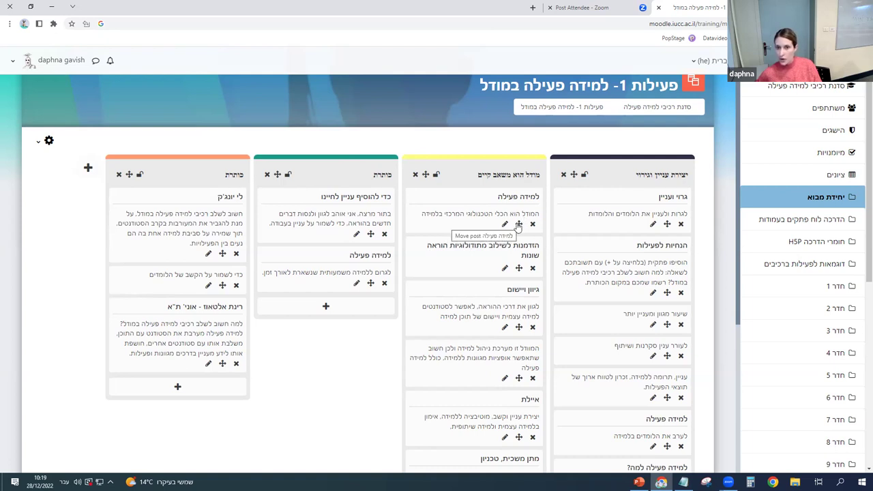
pyautogui.click(518, 225)
pyautogui.click(684, 170)
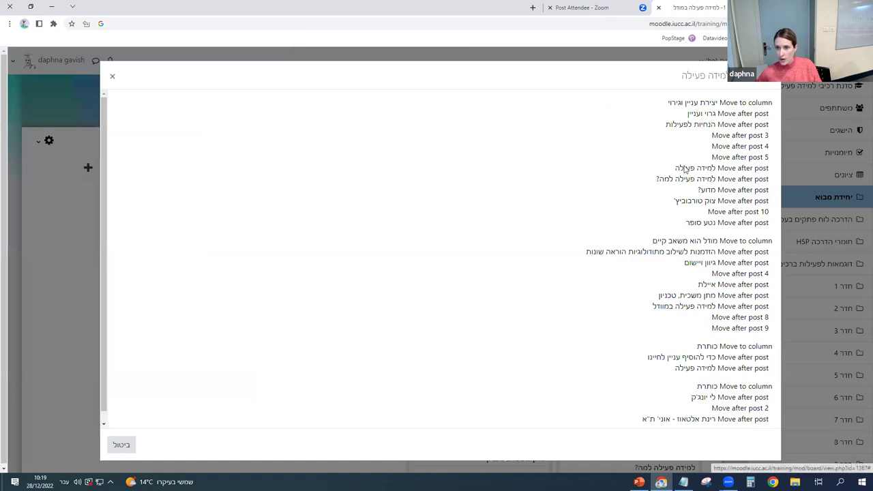
pyautogui.click(520, 220)
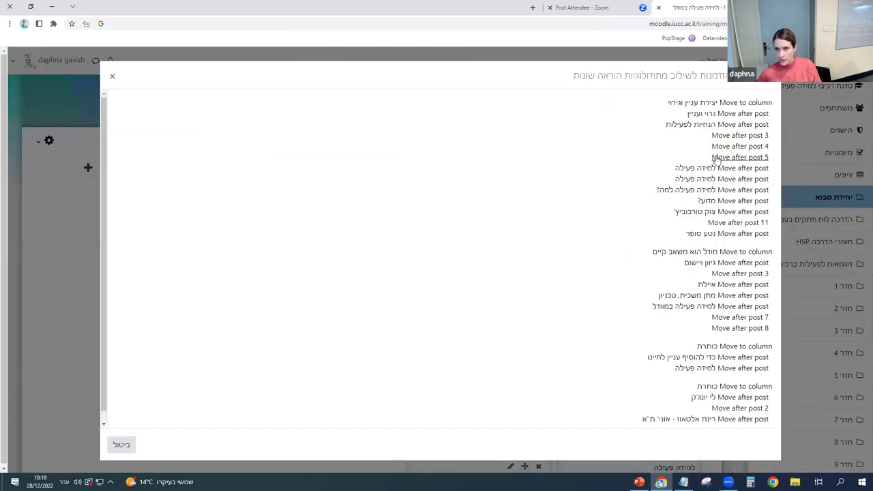
pyautogui.click(707, 161)
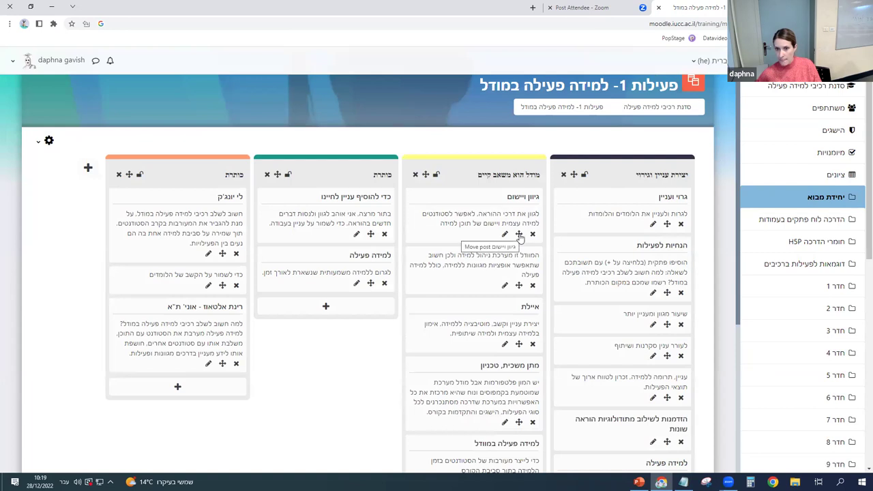
# Review the notes in the two renamed columns, and view the new-note form of "מודל הוא משאב קיים" without publishing anything.
pyautogui.scroll(-1, 585, 197)
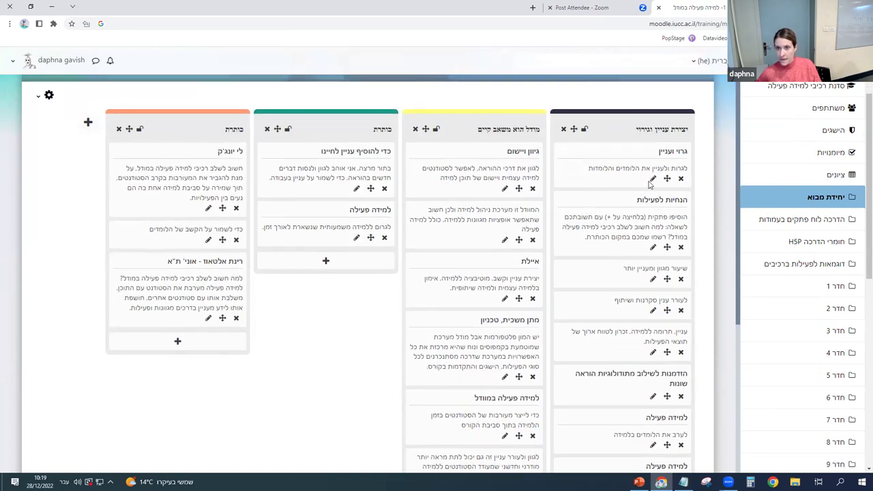
pyautogui.scroll(-2, 642, 201)
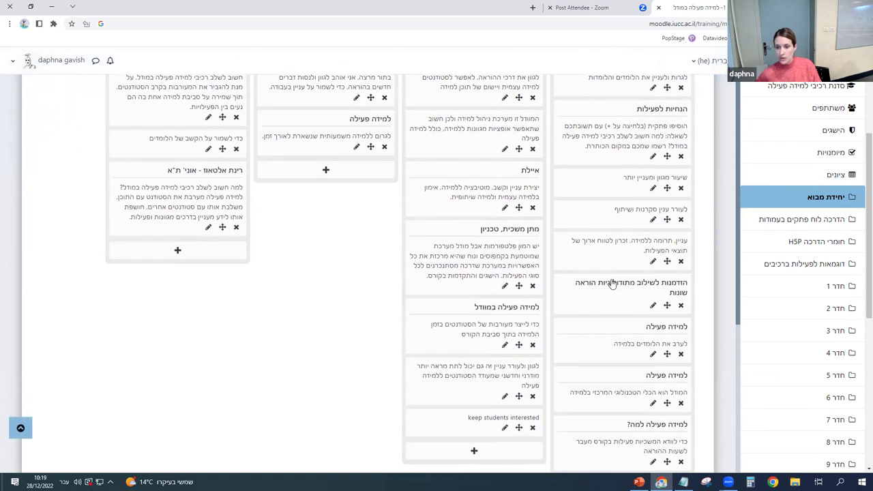
pyautogui.scroll(-3, 612, 284)
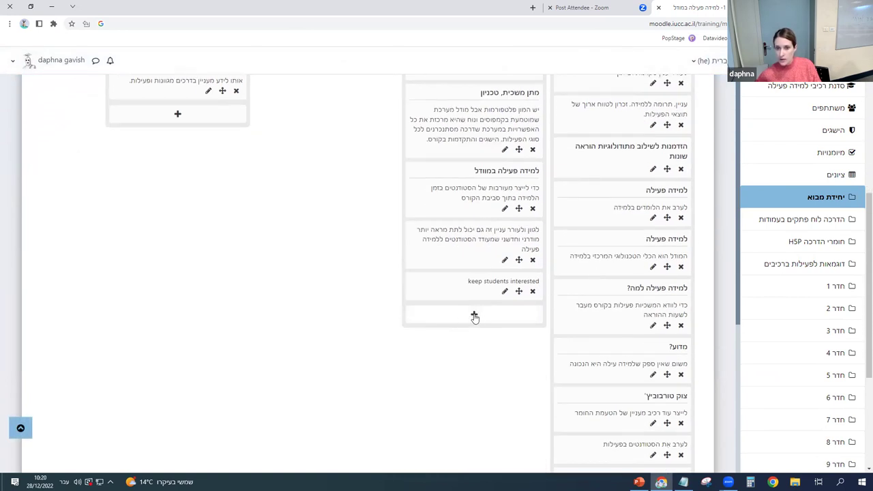
pyautogui.click(475, 316)
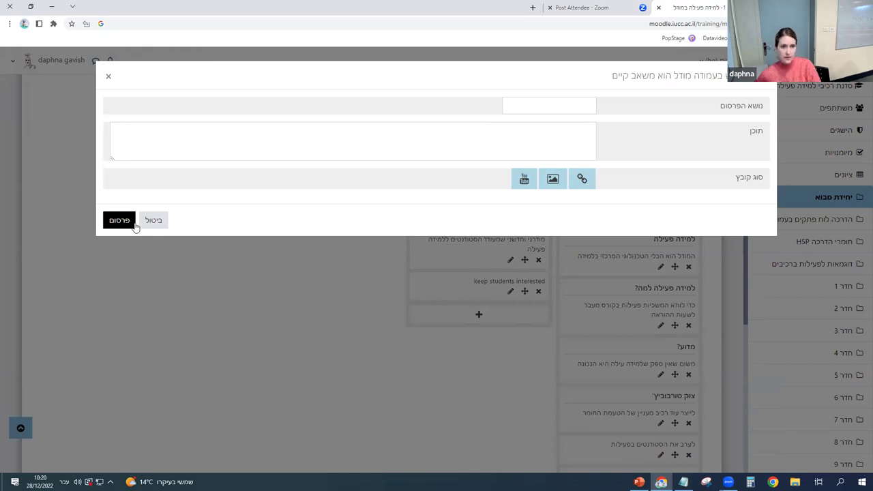
pyautogui.click(108, 80)
pyautogui.scroll(2, 311, 422)
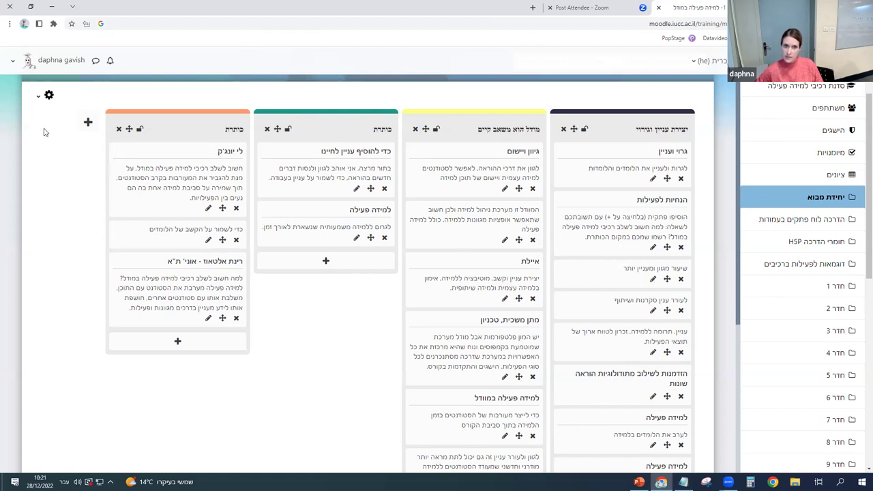
# Open the settings of the board "פעילות 1- למידה פעילה במודל" and review its "ניהול לוח פתקים" options.
pyautogui.click(49, 95)
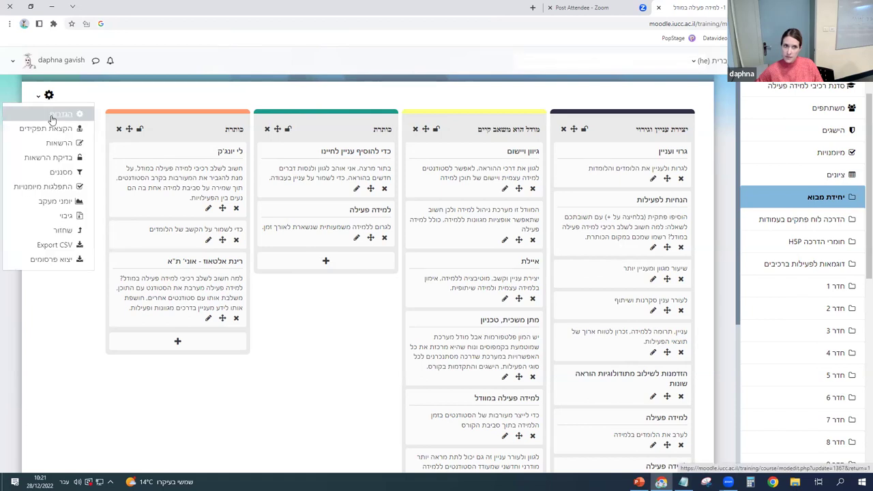
pyautogui.click(52, 117)
pyautogui.scroll(-3, 546, 287)
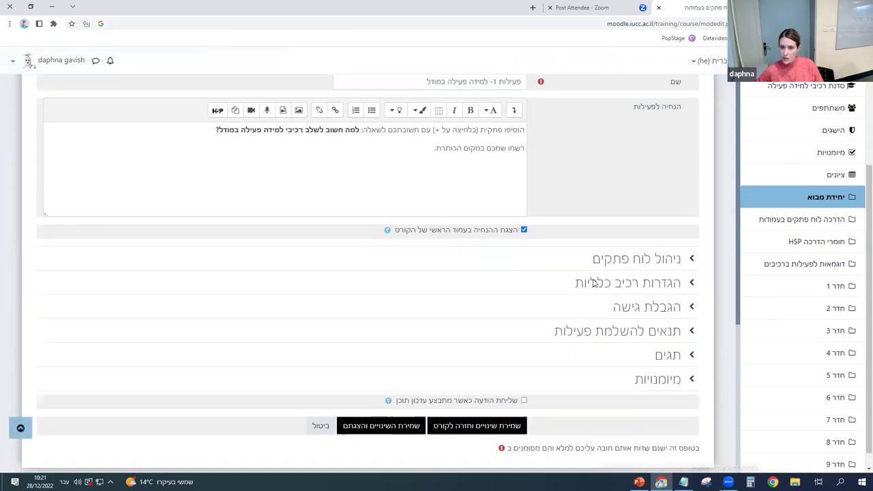
pyautogui.click(620, 244)
pyautogui.scroll(-3, 649, 320)
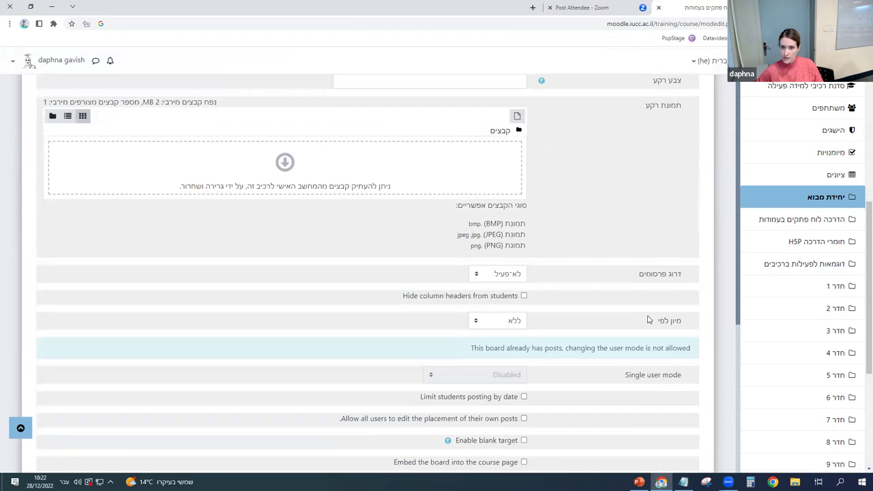
pyautogui.scroll(-3, 649, 320)
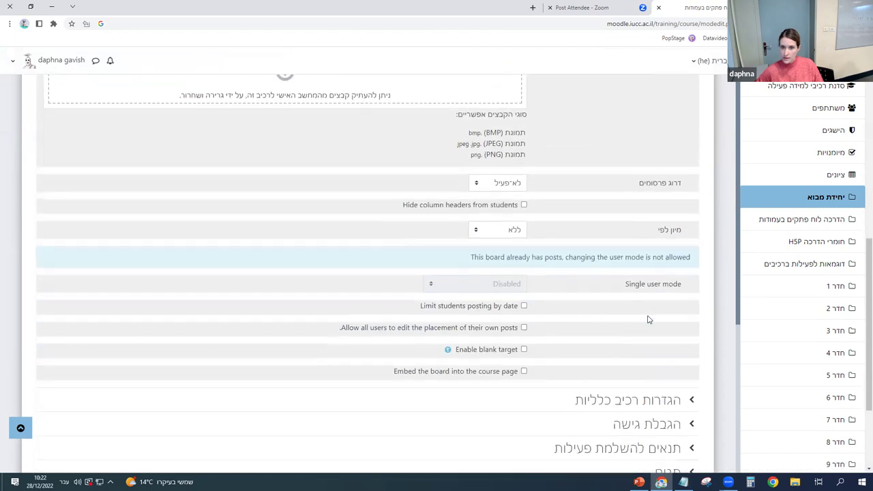
pyautogui.scroll(-3, 649, 320)
# Review the board's "הגדרות רכיב כלליות" options and leave the settings form without saving.
pyautogui.click(649, 320)
pyautogui.scroll(-3, 649, 320)
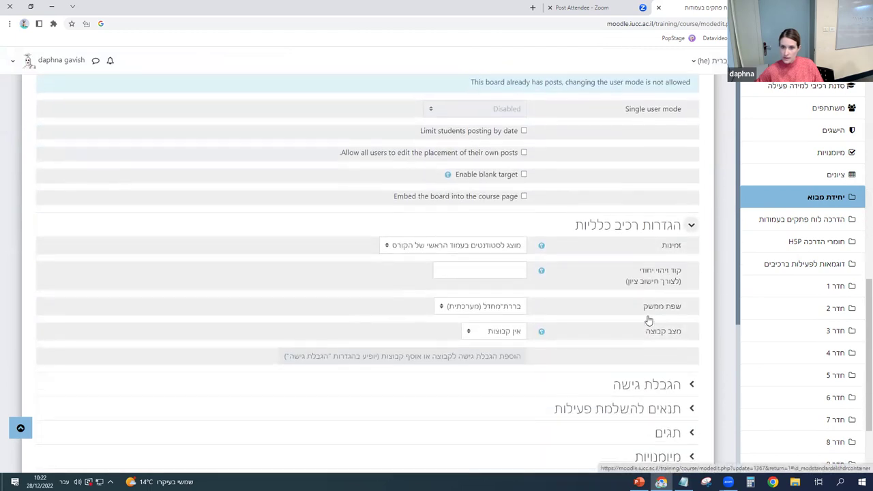
pyautogui.scroll(-3, 649, 320)
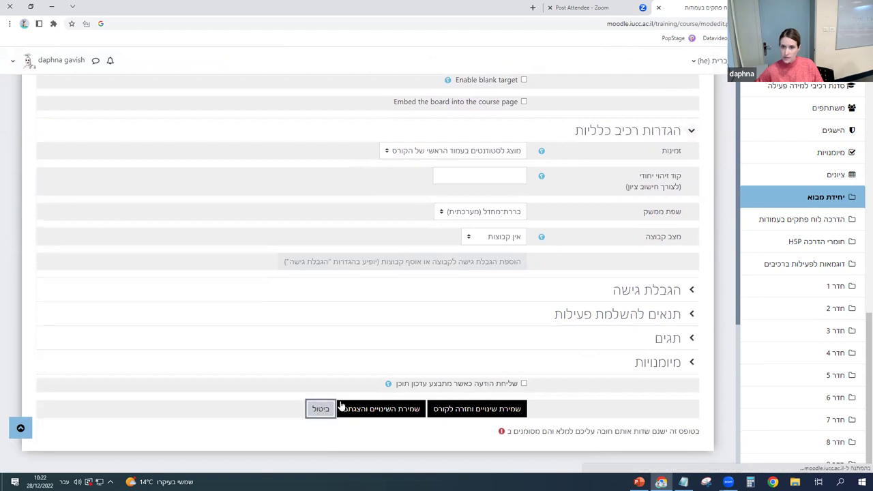
pyautogui.click(341, 407)
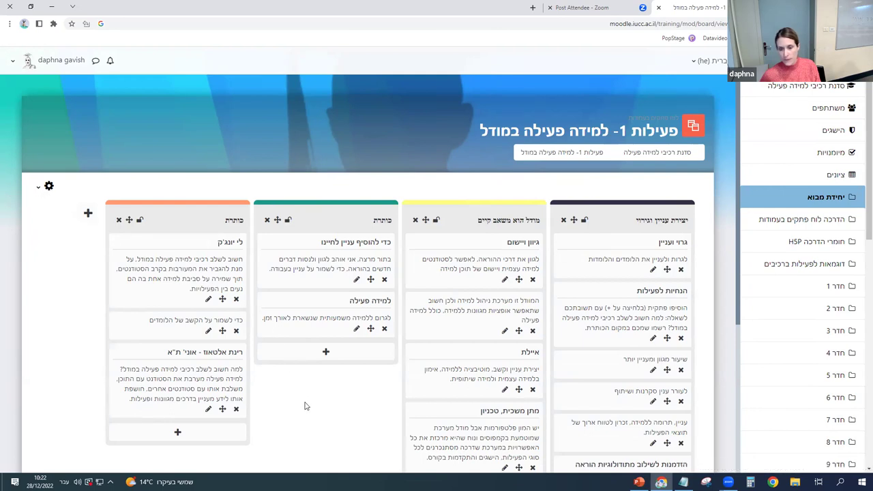
pyautogui.scroll(-1, 305, 406)
pyautogui.scroll(-1, 305, 406)
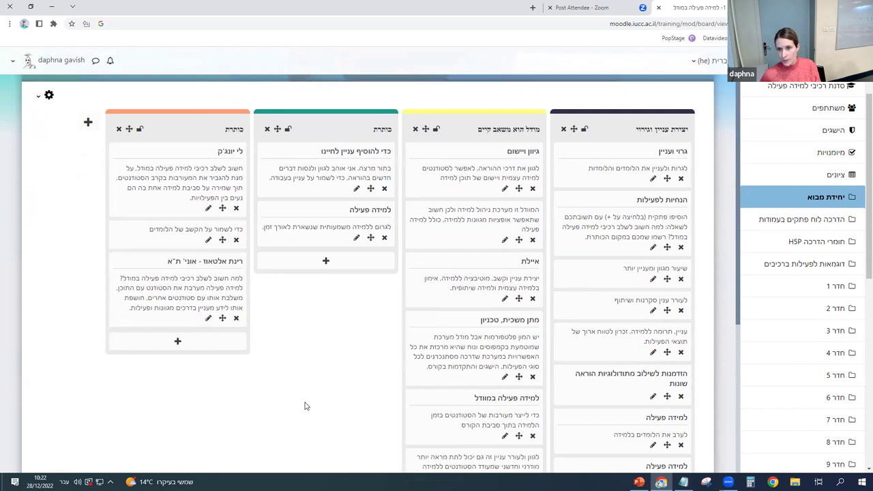
pyautogui.scroll(1, 305, 406)
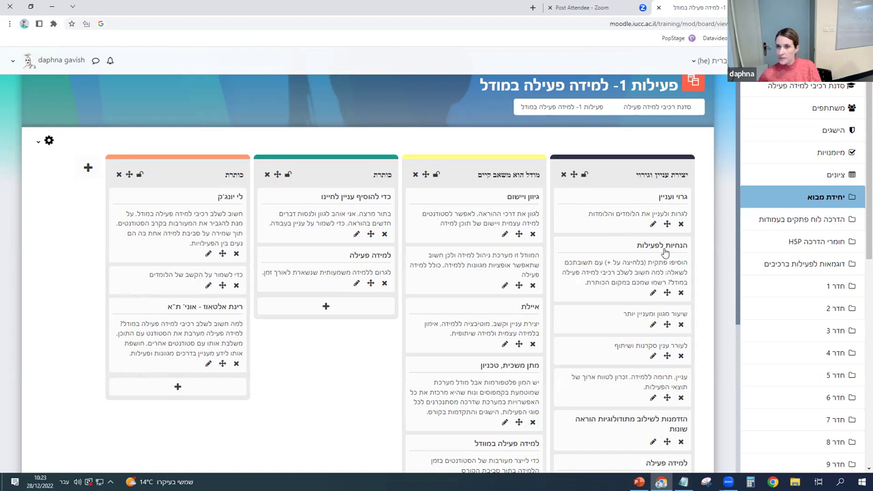
pyautogui.scroll(1, 663, 251)
pyautogui.scroll(-2, 666, 252)
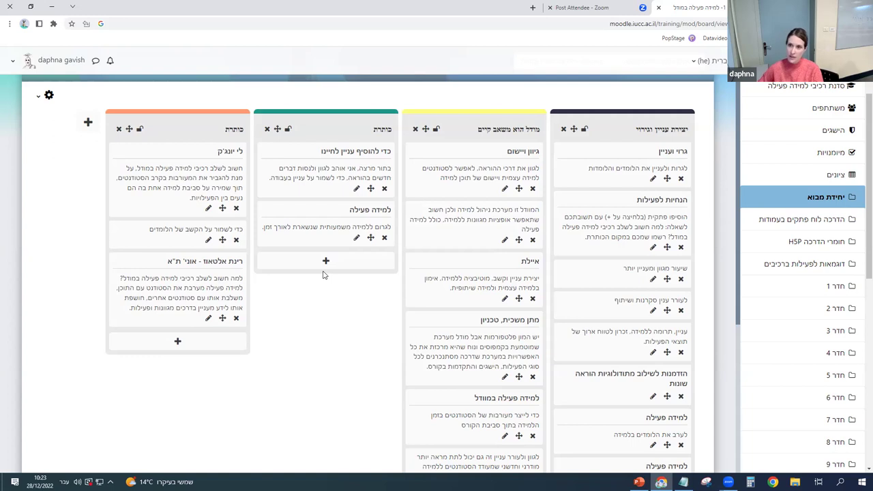
pyautogui.scroll(-1, 415, 353)
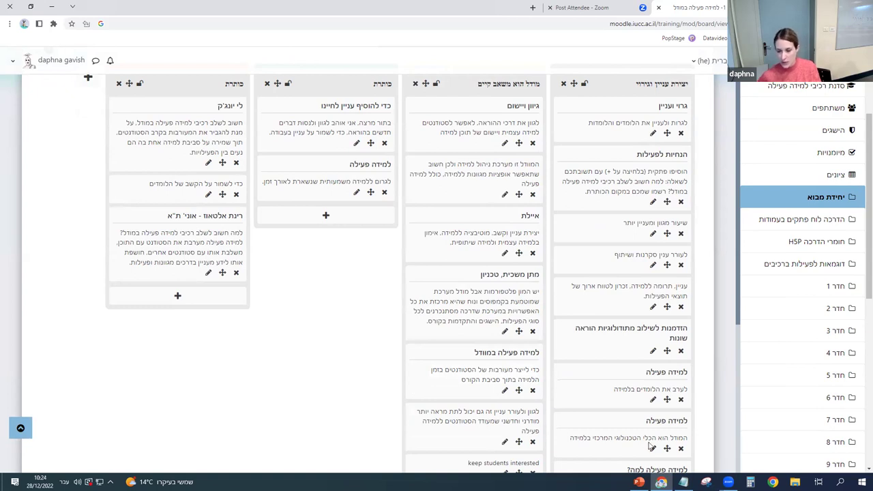
# Switch to the PowerPoint presentation and start the slide show from the slide "נתחיל בפעילות".
pyautogui.click(639, 482)
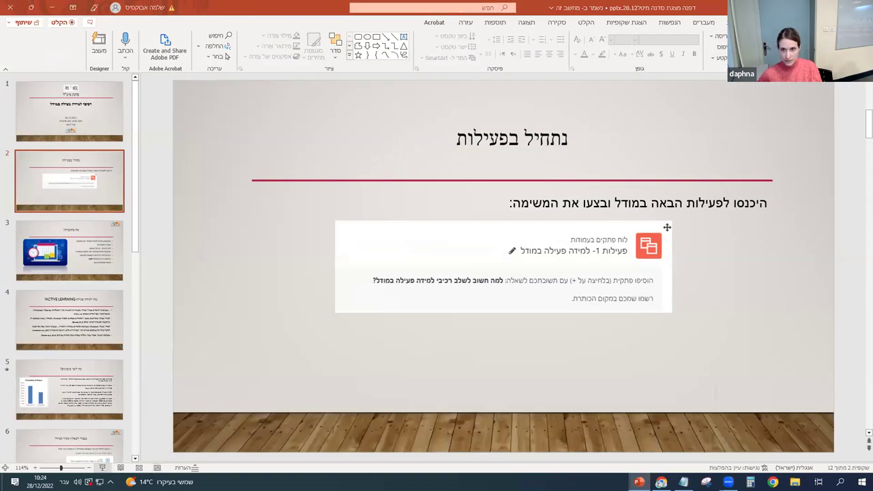
pyautogui.hotkey('shift', 'F5')
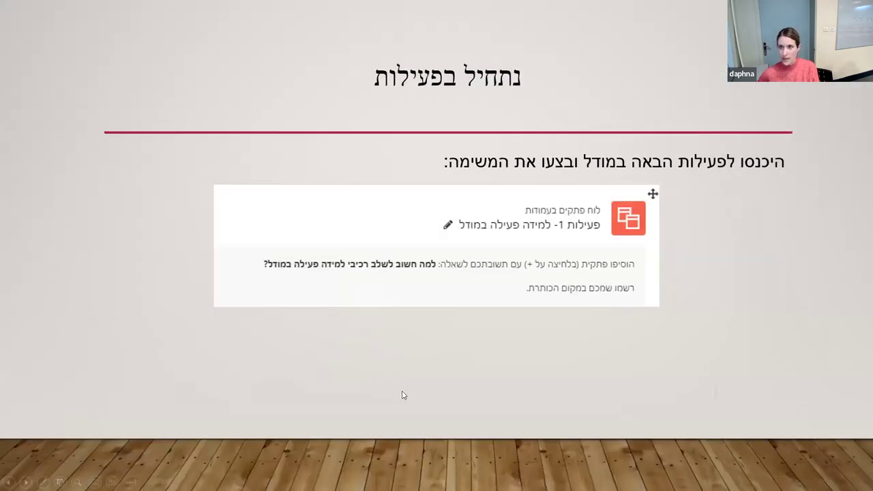
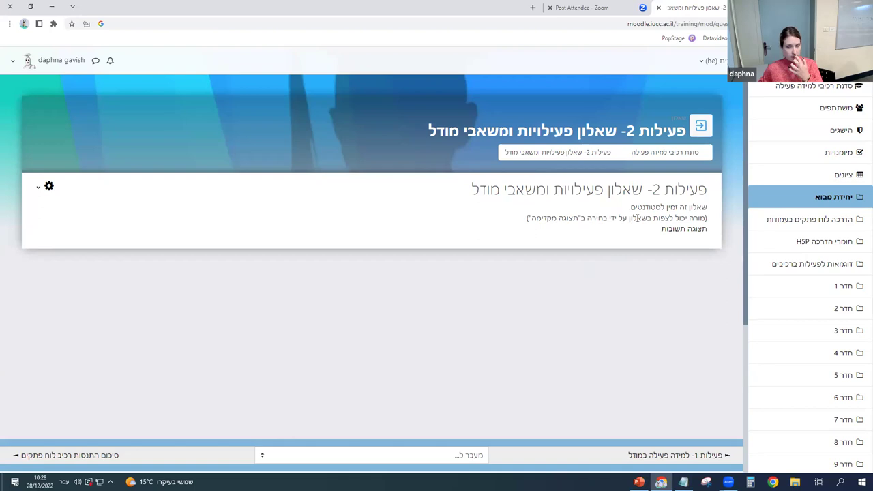
# Open the preview of the questionnaire "פעילות 2- שאלון פעילויות ומשאבי מודל" and review its questions and answer options.
pyautogui.click(49, 188)
pyautogui.click(67, 263)
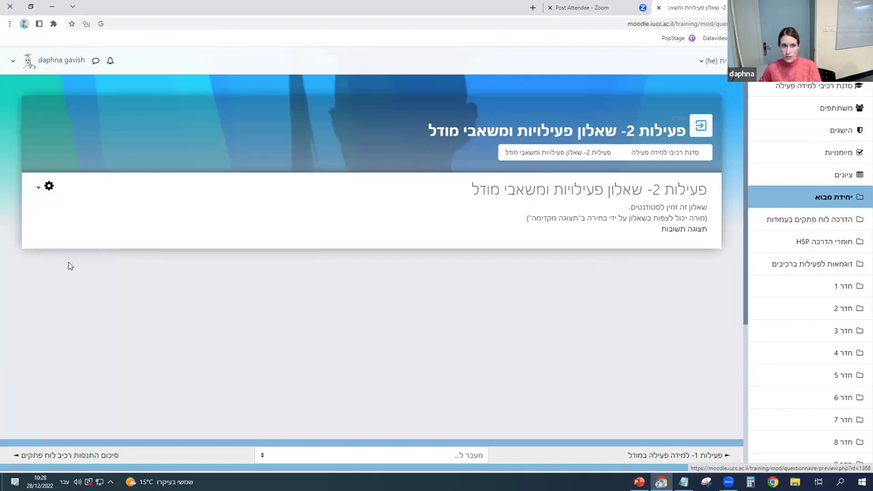
pyautogui.scroll(-3, 639, 230)
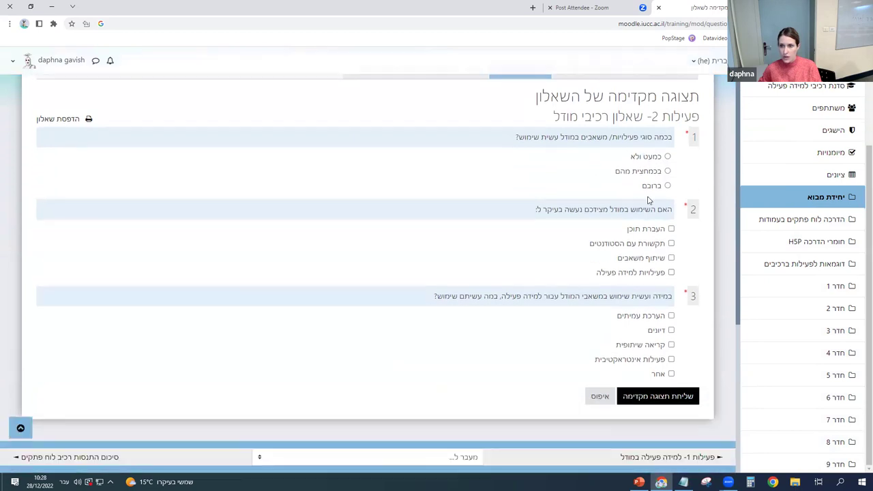
pyautogui.scroll(2, 590, 210)
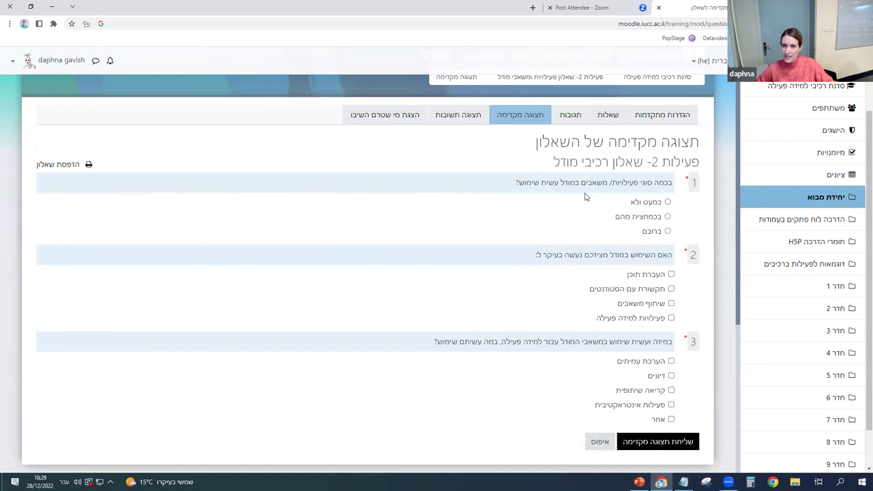
pyautogui.scroll(1, 577, 205)
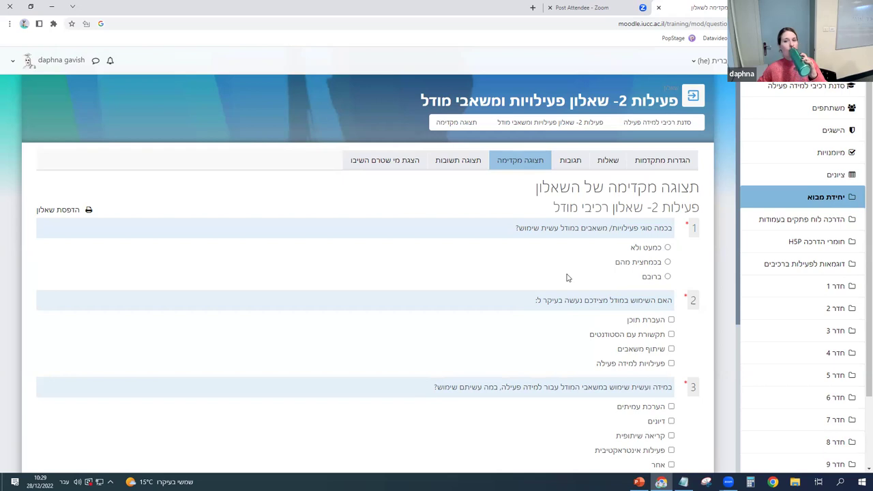
# Display the questionnaire's submitted responses and look over the answer summaries from the first question to the last.
pyautogui.click(464, 162)
pyautogui.scroll(-3, 475, 217)
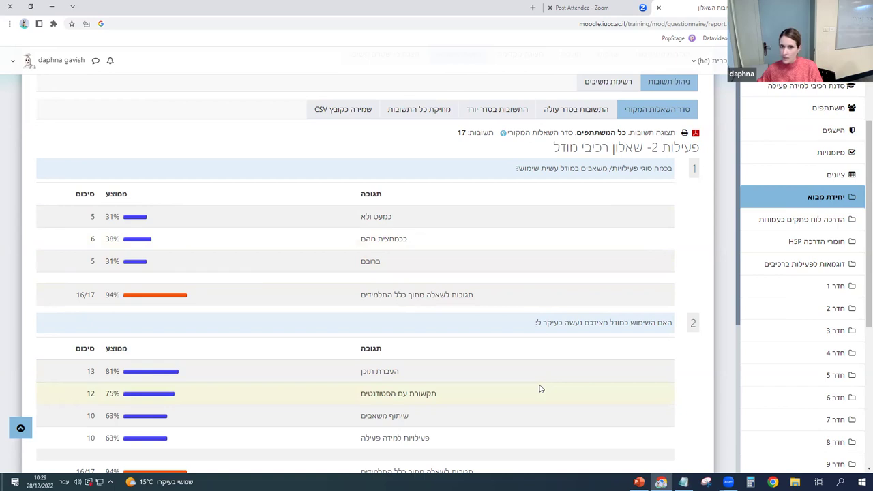
pyautogui.scroll(-2, 539, 389)
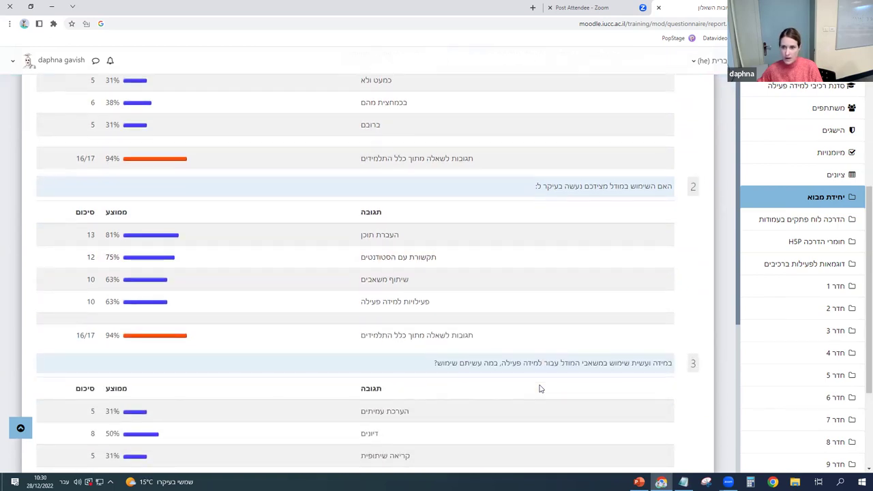
pyautogui.scroll(-2, 539, 389)
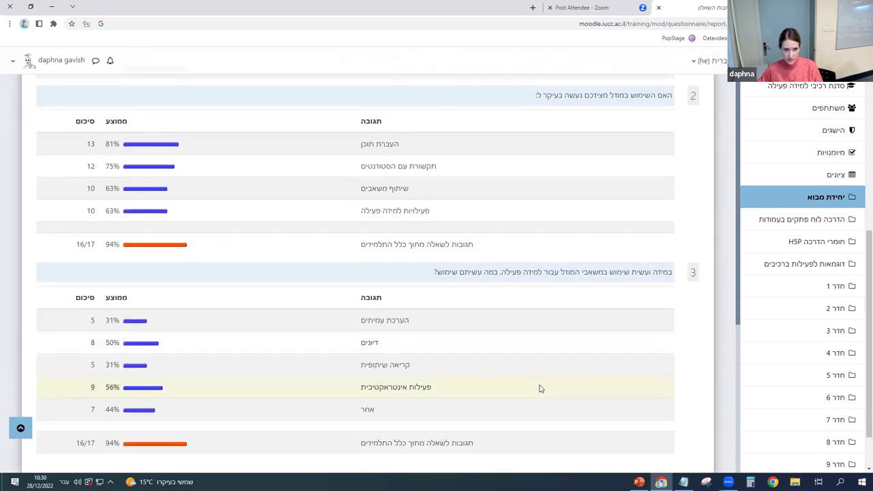
pyautogui.scroll(3, 539, 389)
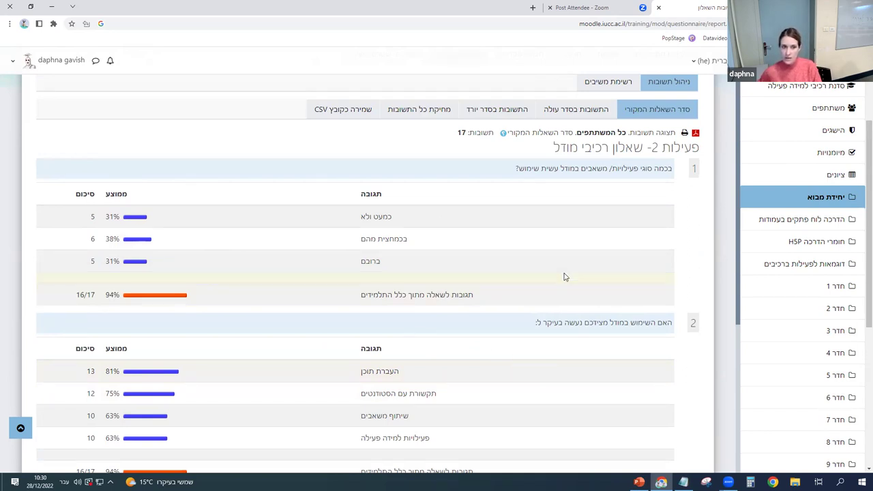
pyautogui.scroll(-3, 565, 277)
pyautogui.scroll(-1, 565, 277)
pyautogui.scroll(5, 565, 277)
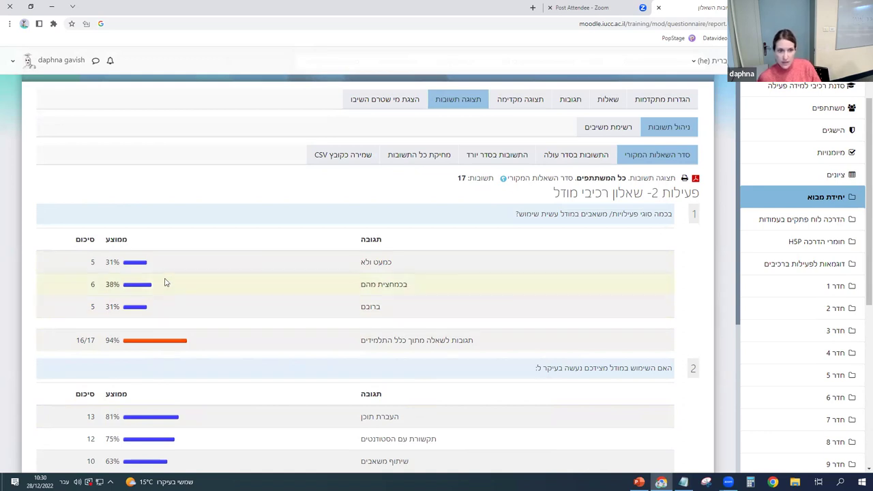
# Examine the percentages and totals per answer for activity types used, main purpose of Moodle use, and resources used for active learning.
pyautogui.scroll(-1, 198, 283)
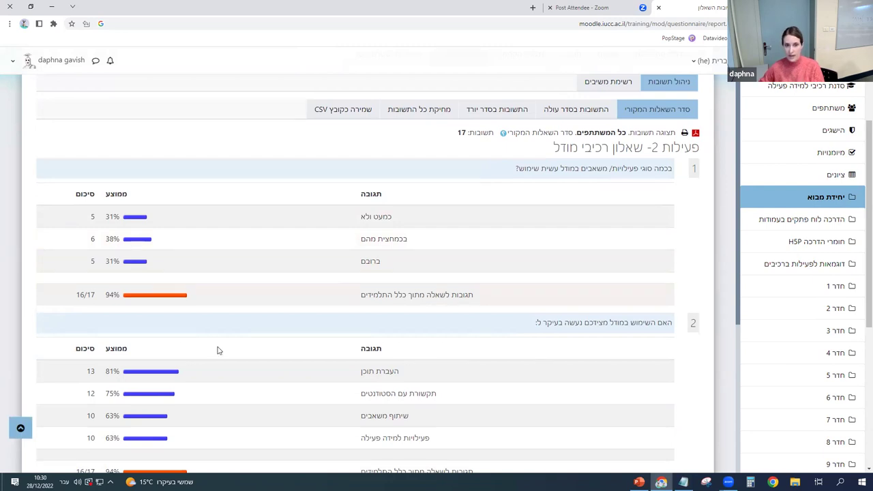
pyautogui.scroll(-1, 230, 338)
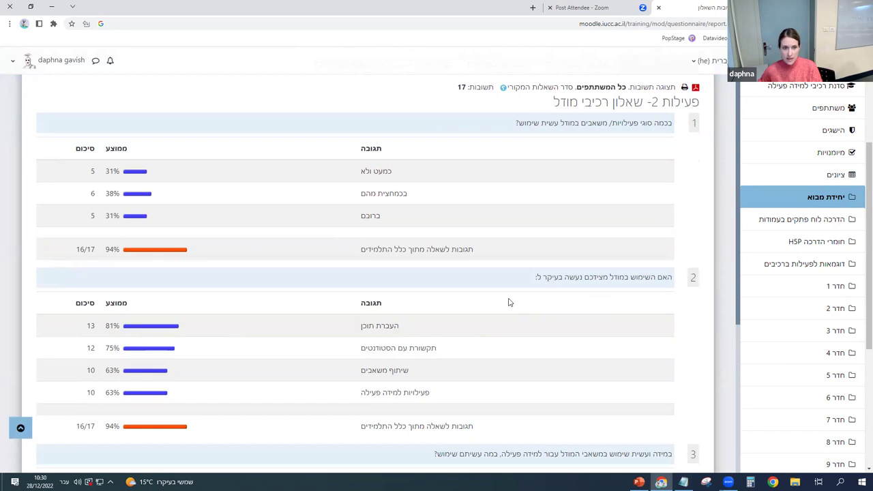
pyautogui.scroll(-1, 451, 306)
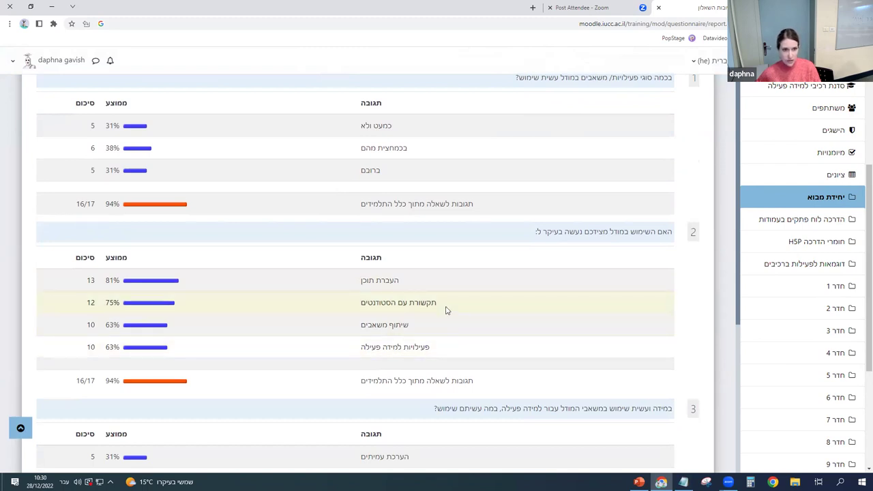
pyautogui.scroll(-1, 452, 289)
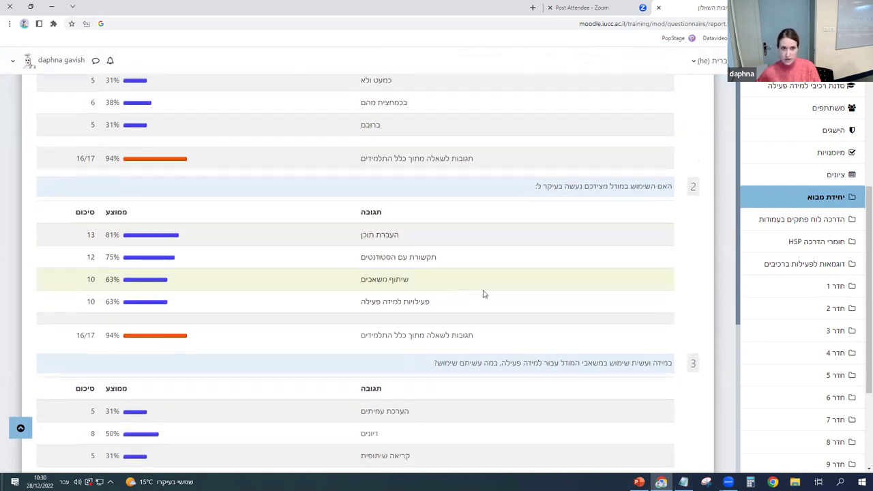
pyautogui.scroll(-1, 488, 295)
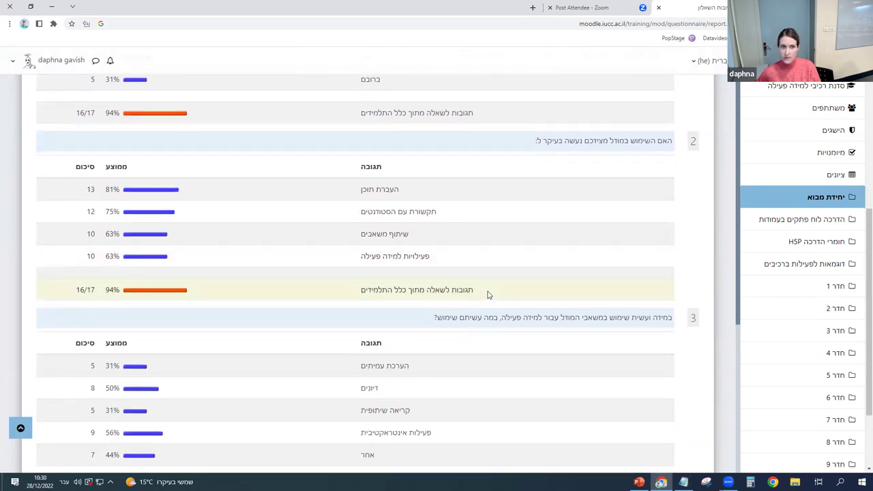
pyautogui.scroll(-1, 505, 300)
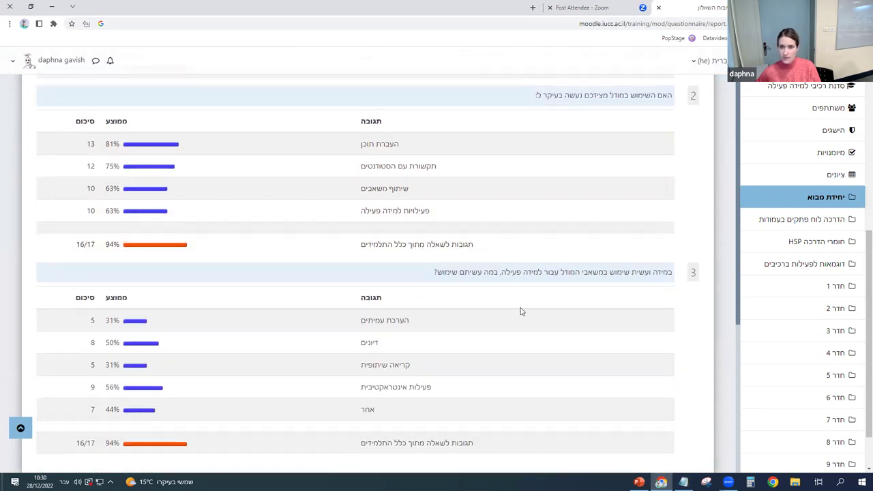
pyautogui.scroll(-1, 580, 259)
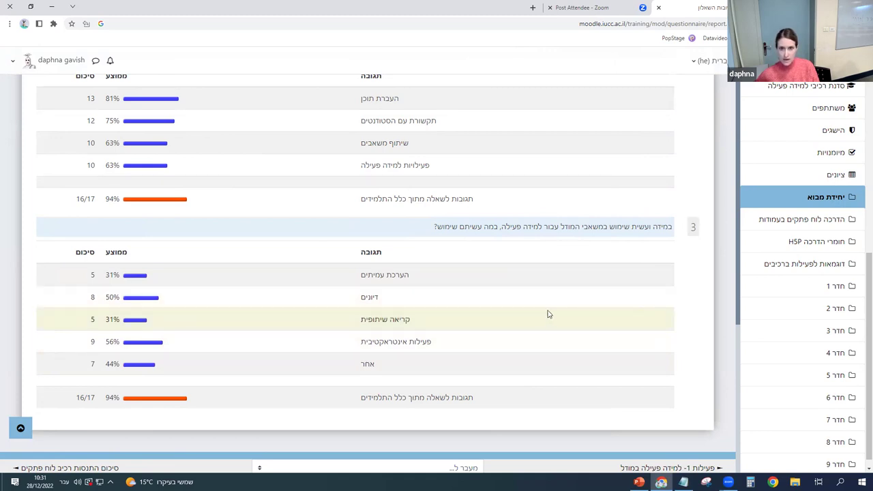
pyautogui.scroll(1, 550, 314)
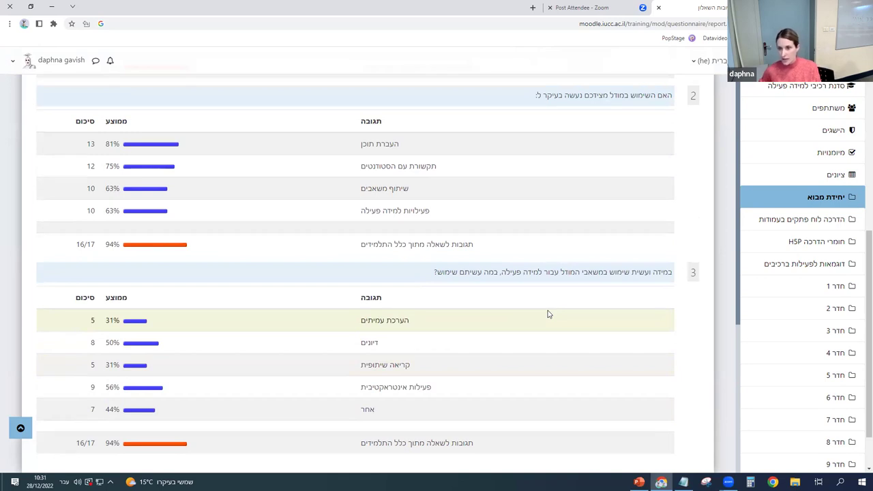
pyautogui.scroll(4, 551, 343)
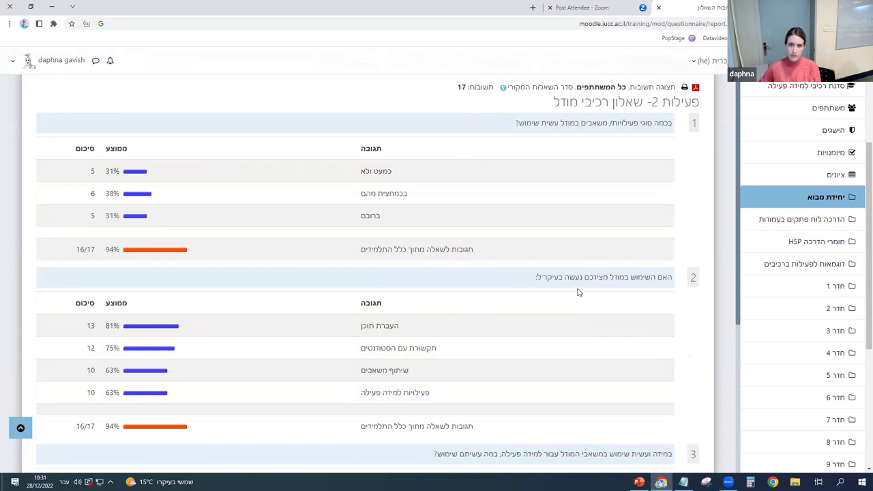
pyautogui.scroll(1, 577, 293)
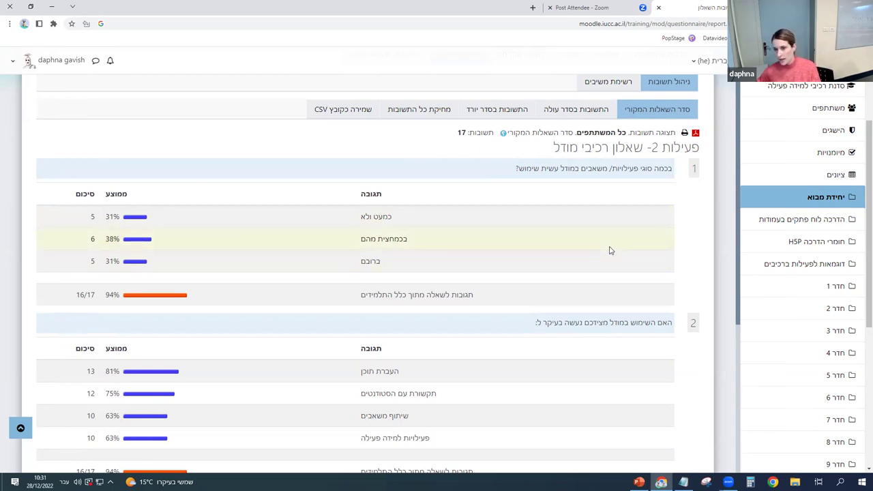
pyautogui.scroll(-5, 611, 251)
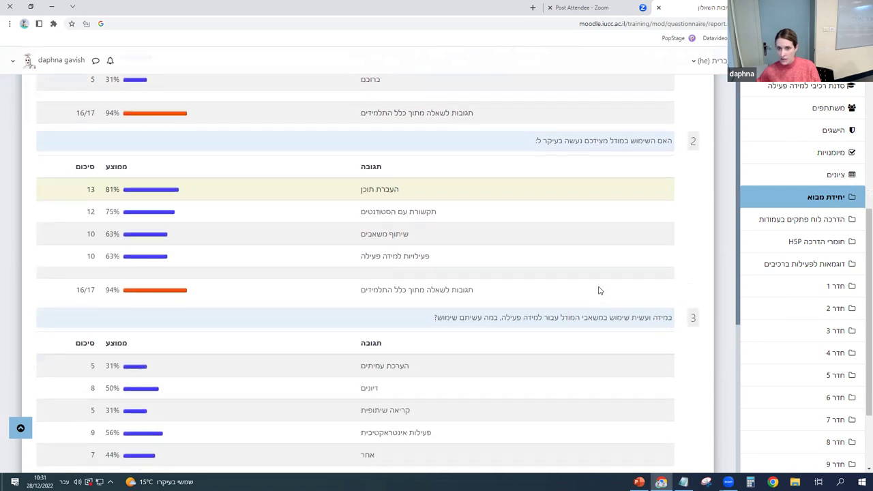
pyautogui.scroll(-3, 594, 307)
pyautogui.scroll(7, 589, 326)
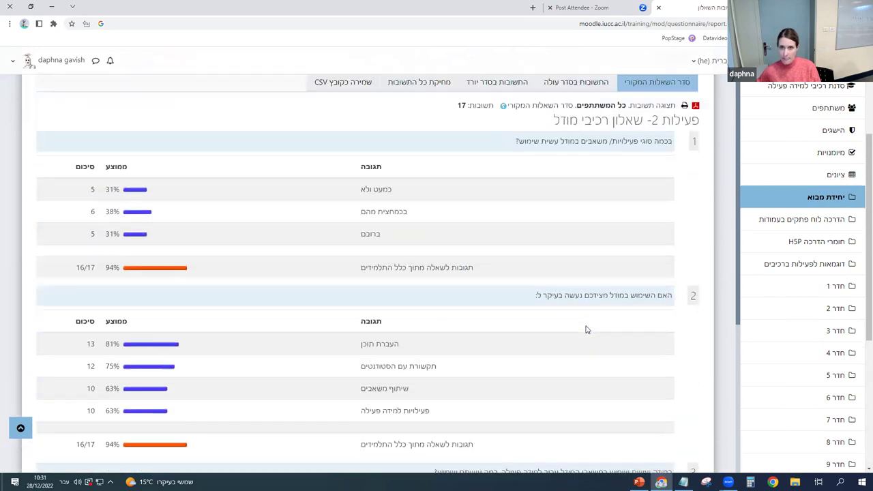
# Look over the questionnaire's first answer summaries once more and return to the course page "סדנת רכיבי למידה פעילה".
pyautogui.scroll(4, 587, 330)
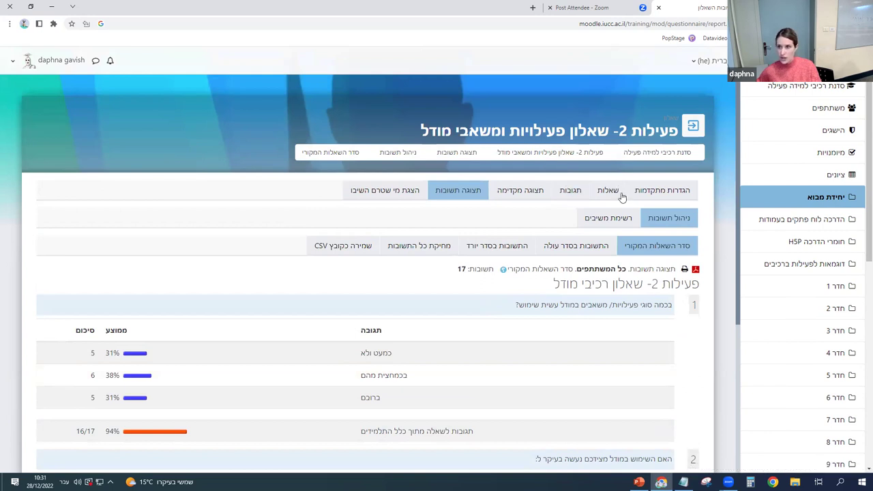
pyautogui.scroll(-5, 601, 226)
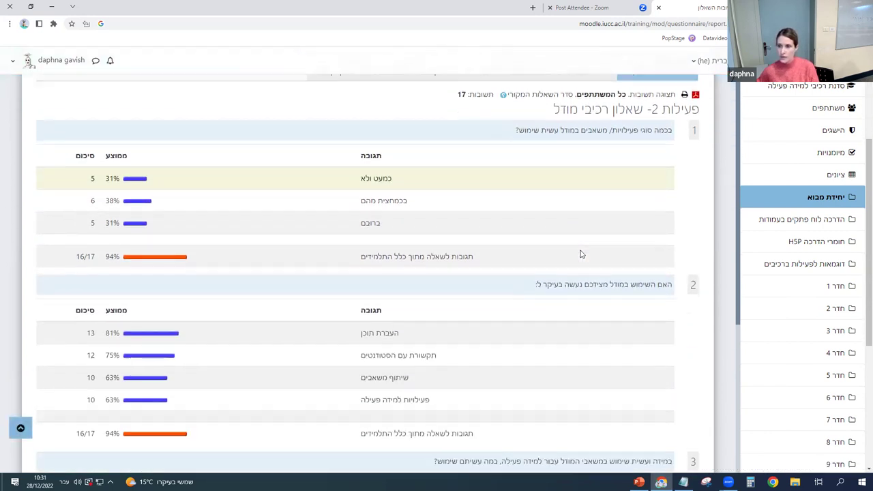
pyautogui.scroll(-2, 581, 254)
pyautogui.scroll(7, 582, 254)
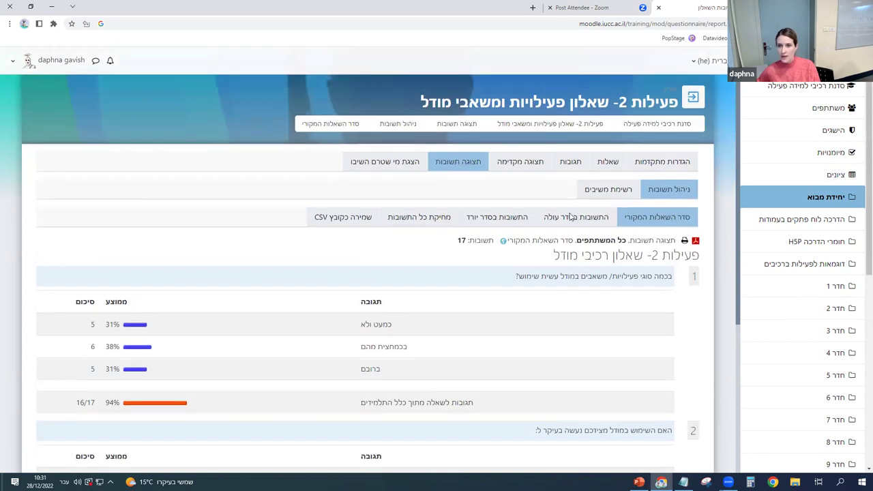
pyautogui.click(572, 136)
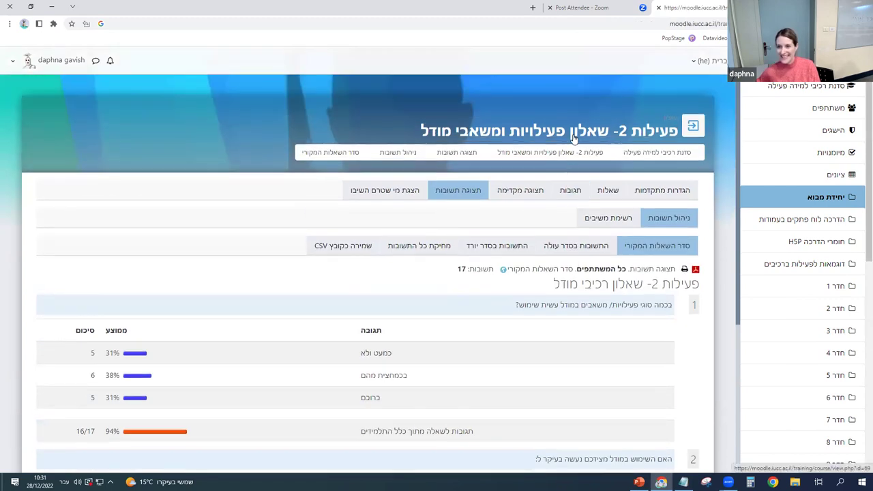
# Switch to the PowerPoint presentation and run the slide show on the slide "רכיבי למידה פעילה במודל- למה להכיר?".
pyautogui.click(639, 482)
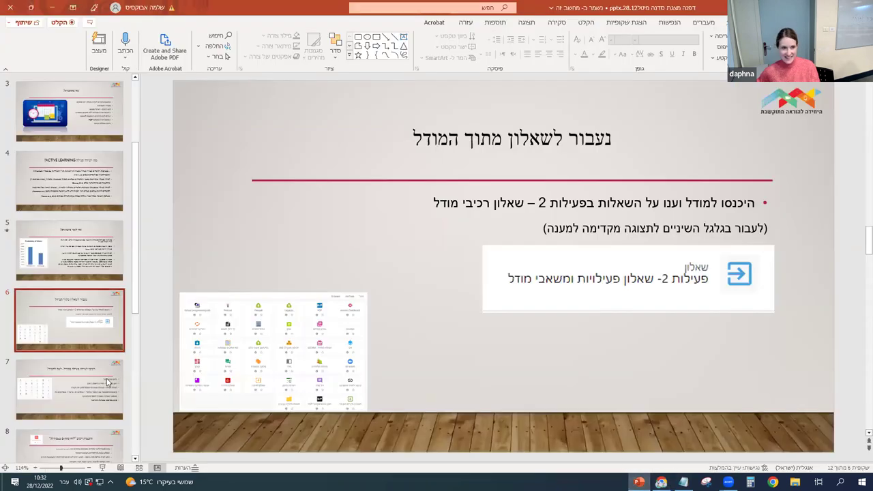
pyautogui.click(102, 468)
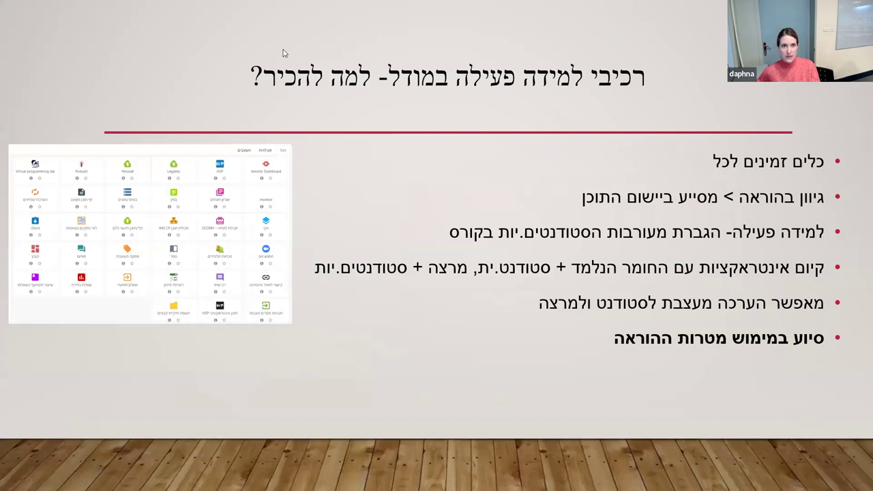
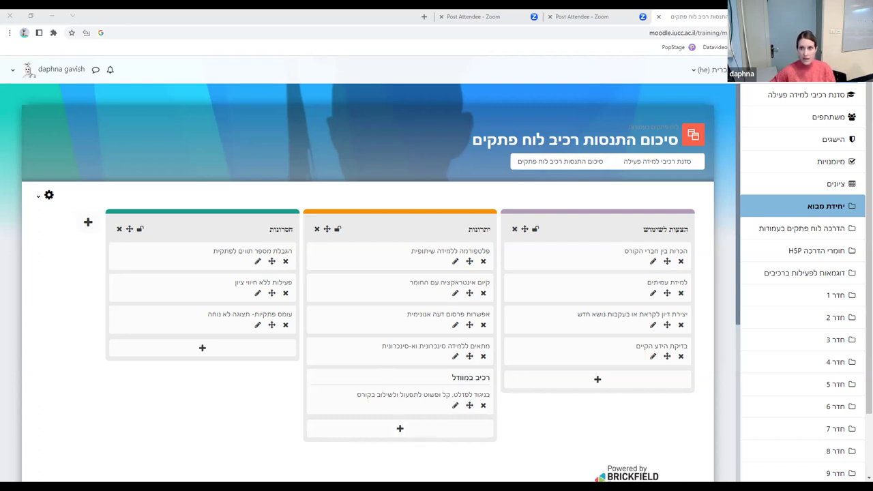
# Leave the notes board "סיכום התנסות רכיב לוח פתקים" for the course page and view the activities and section tiles there.
pyautogui.click(345, 374)
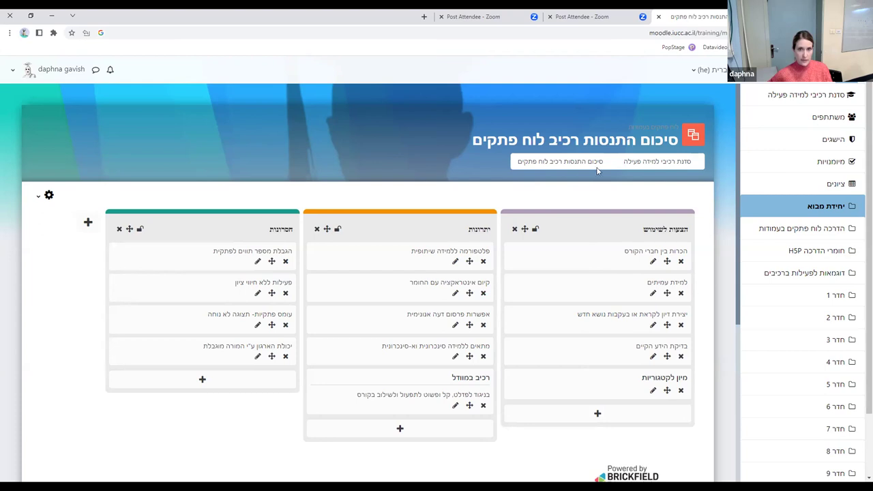
pyautogui.click(597, 145)
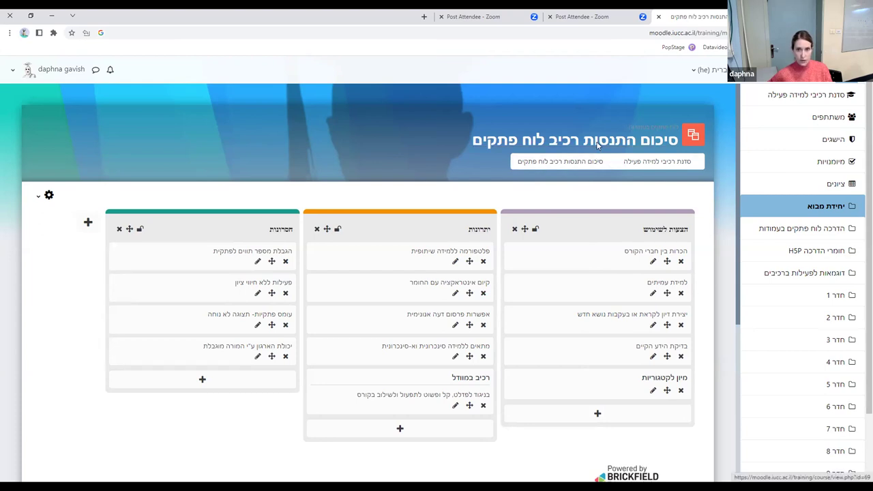
pyautogui.scroll(-1, 597, 250)
pyautogui.scroll(-4, 597, 251)
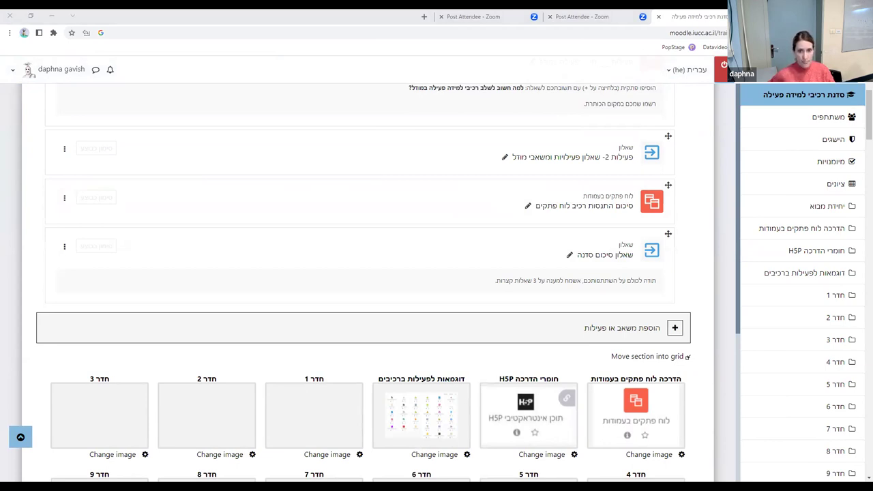
# Switch to the slide show and open its link "לוח הרכיבים במודל- היחידה להוראה מתוקשבת", skipping the link verification.
pyautogui.hotkey('alt', 'Tab')
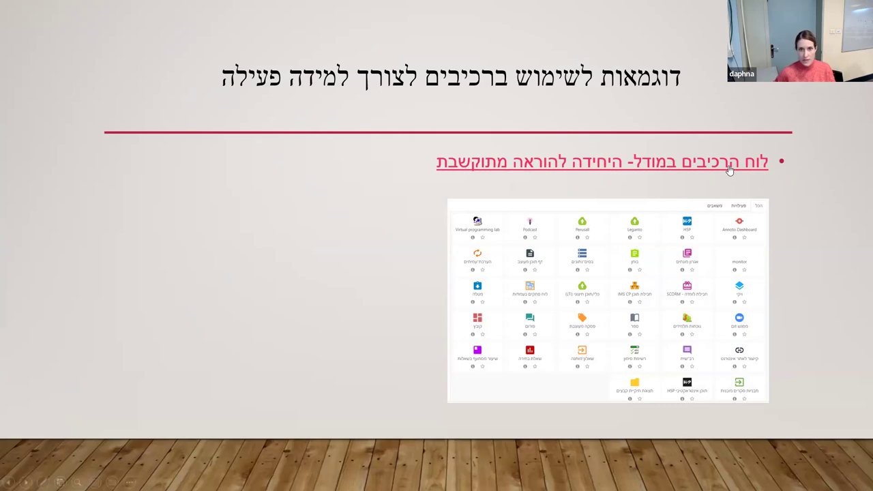
pyautogui.click(635, 166)
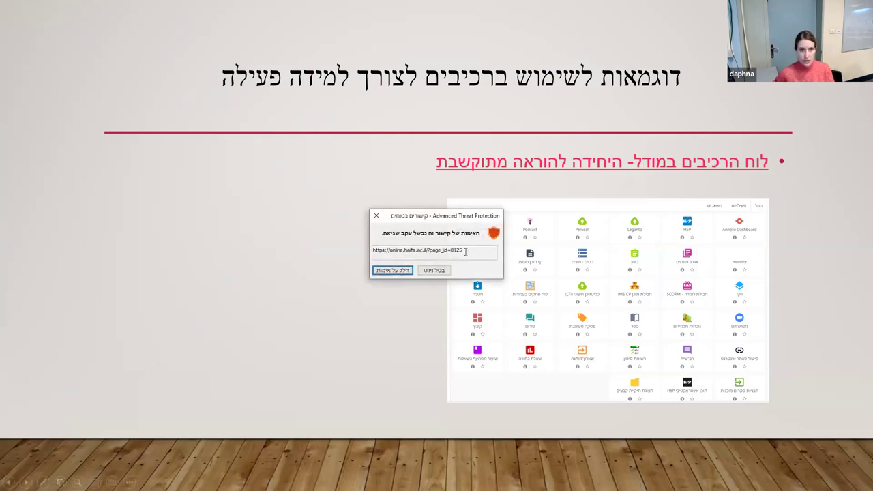
pyautogui.click(404, 274)
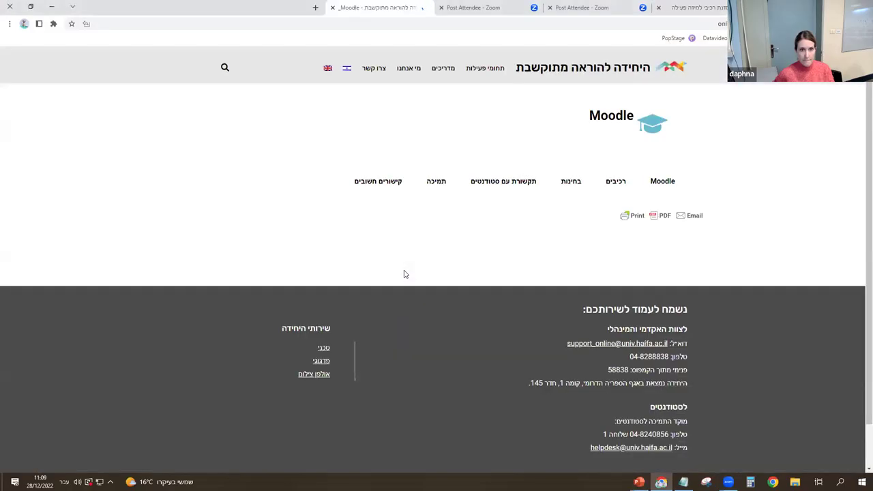
# Look over the Moodle component board, open the Perusall guide from it and view the guide's introduction.
pyautogui.scroll(-2, 481, 261)
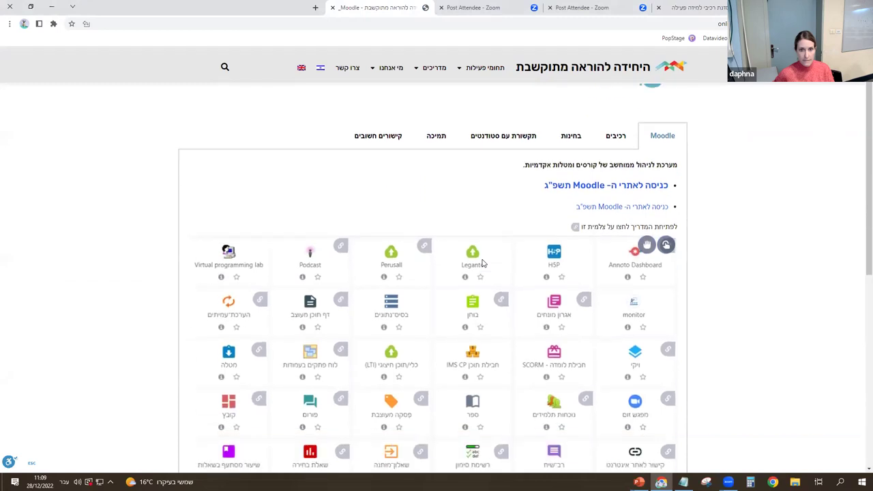
pyautogui.scroll(1, 477, 258)
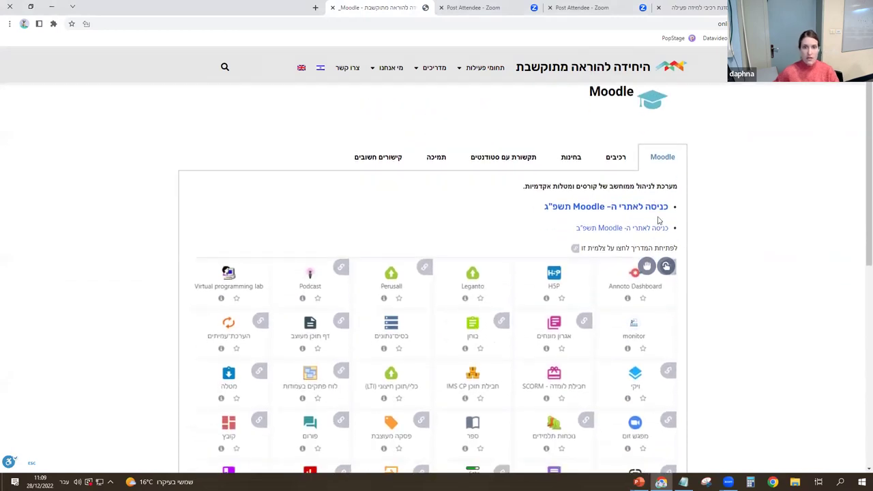
pyautogui.scroll(-2, 657, 218)
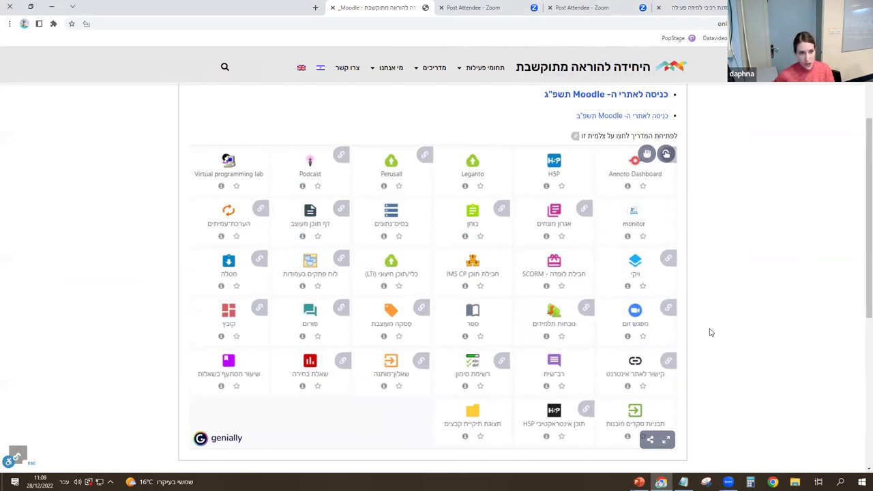
pyautogui.scroll(2, 760, 308)
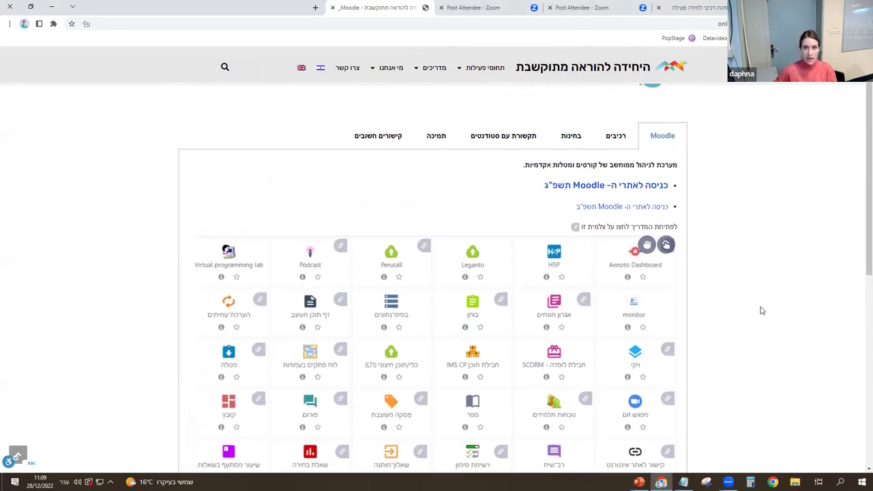
pyautogui.scroll(-1, 723, 296)
pyautogui.scroll(-1, 687, 288)
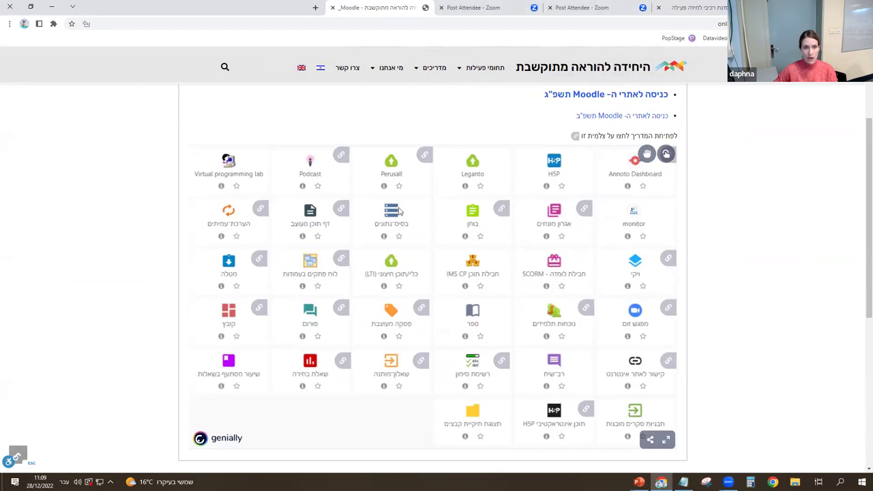
pyautogui.click(424, 162)
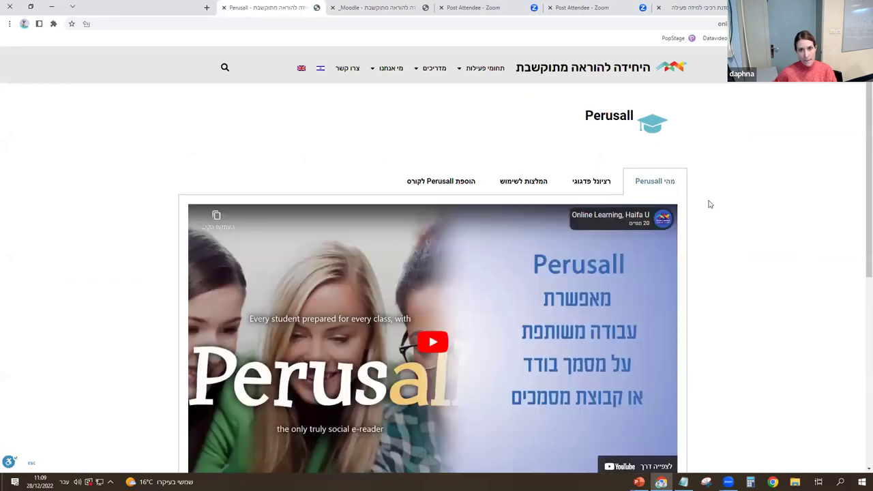
pyautogui.scroll(-3, 684, 218)
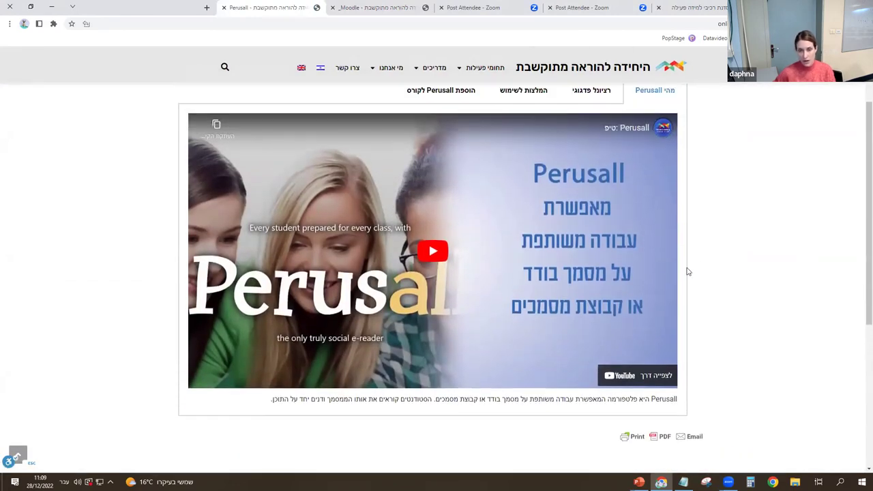
pyautogui.scroll(2, 688, 271)
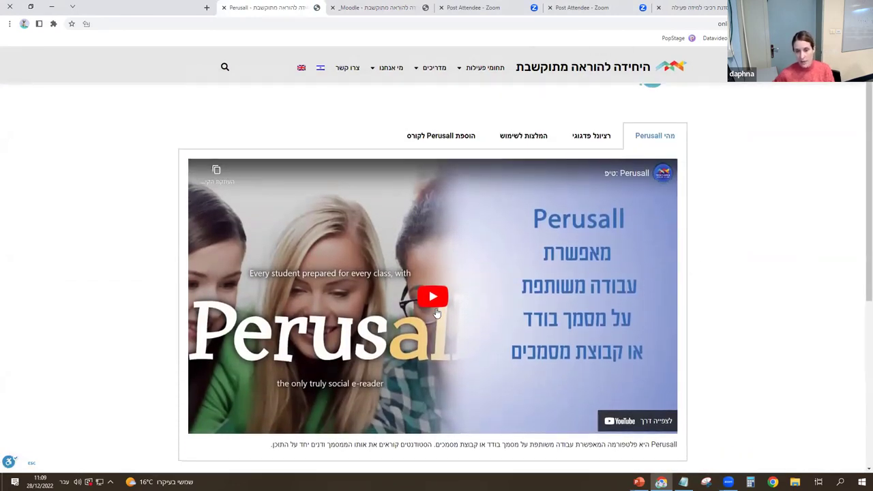
# Review the Perusall guide's pedagogical rationale, usage recommendations and instructions for adding Perusall to a course.
pyautogui.click(602, 138)
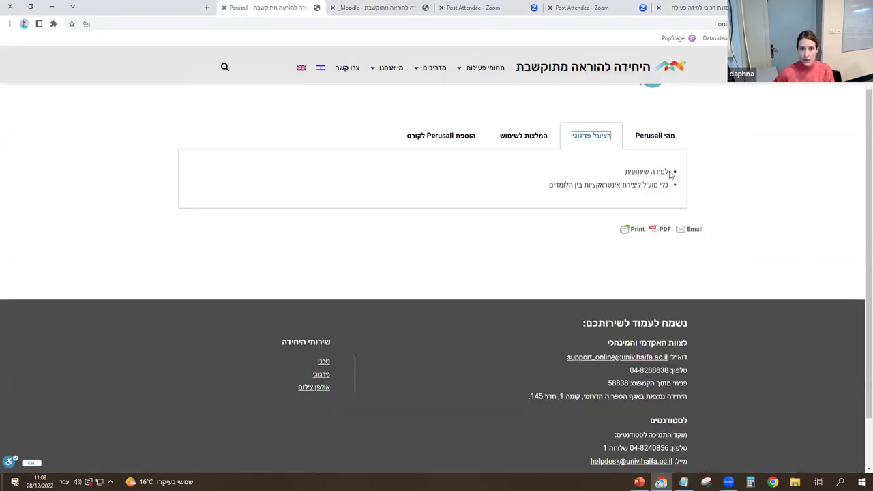
pyautogui.moveTo(533, 195); pyautogui.dragTo(677, 172)
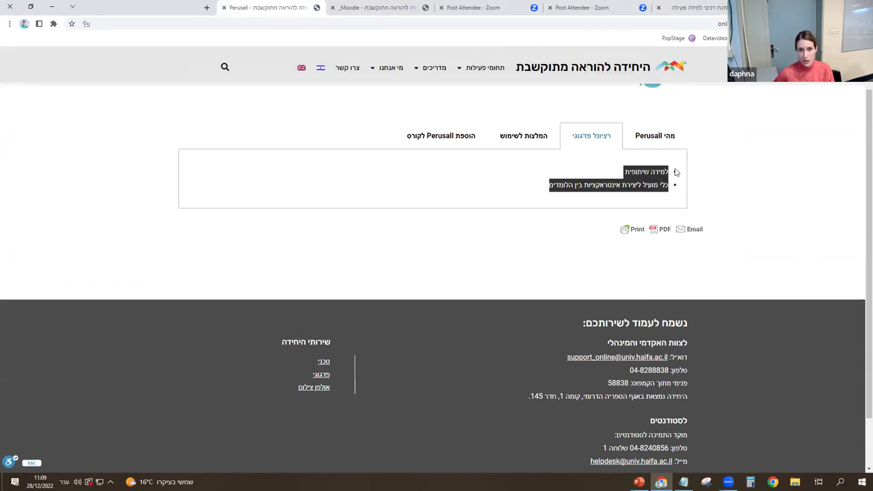
pyautogui.click(540, 141)
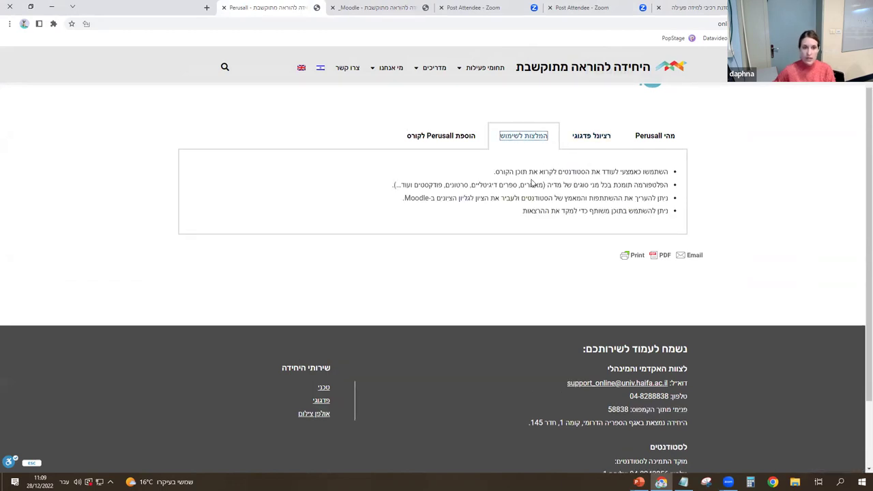
pyautogui.click(458, 142)
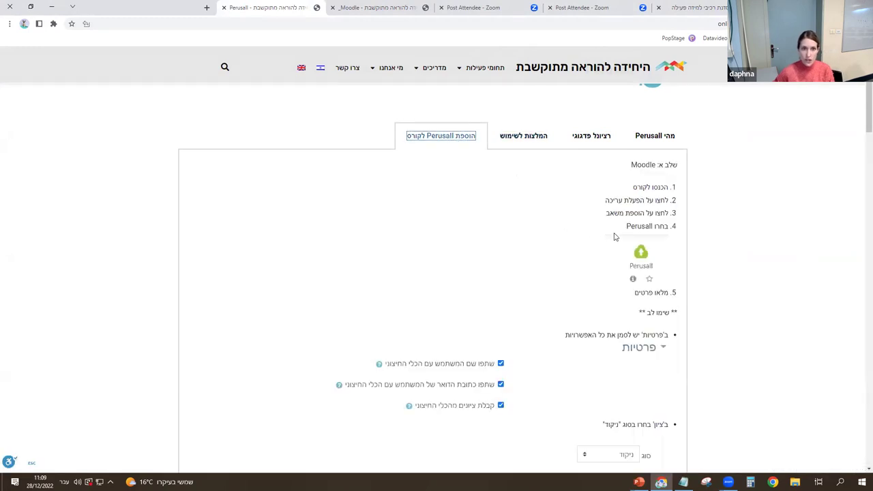
pyautogui.scroll(-5, 614, 237)
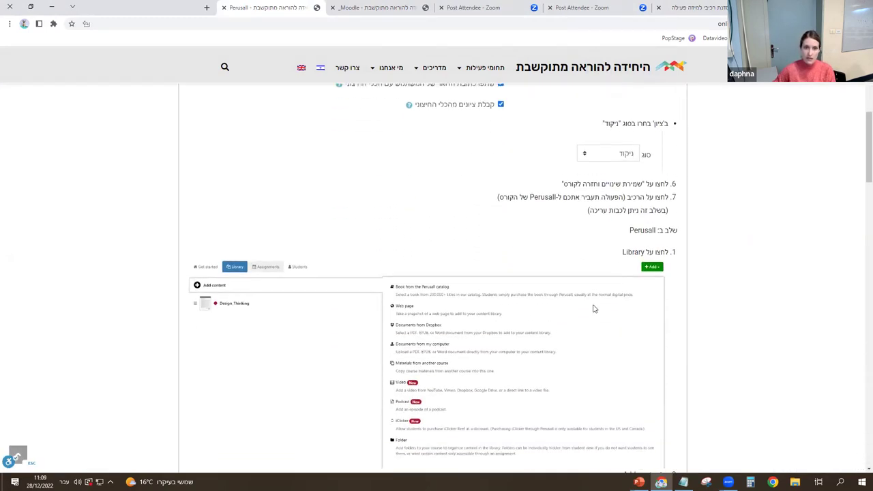
pyautogui.scroll(6, 593, 309)
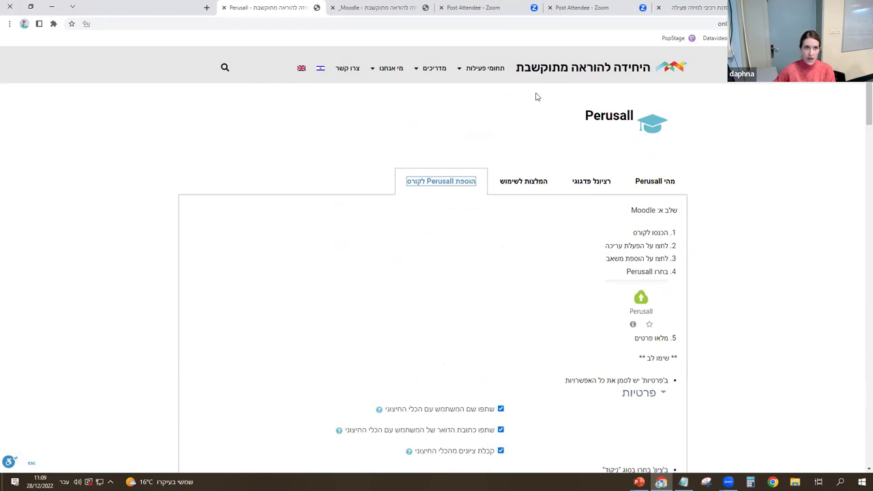
# Return to the page with the Moodle component board and look over its component guides.
pyautogui.click(394, 8)
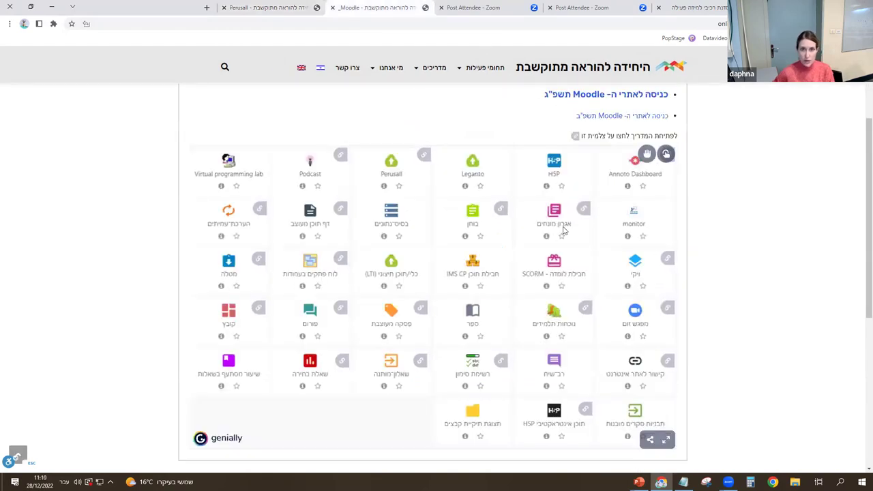
pyautogui.scroll(2, 623, 127)
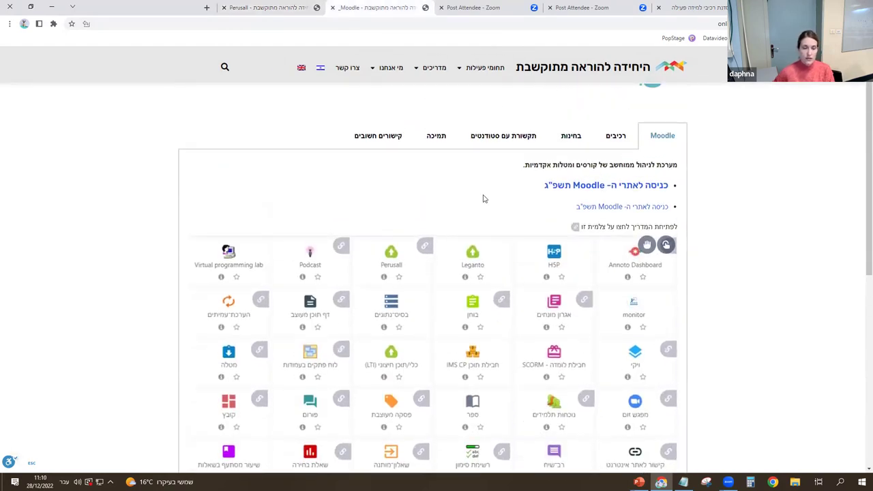
pyautogui.scroll(-1, 483, 199)
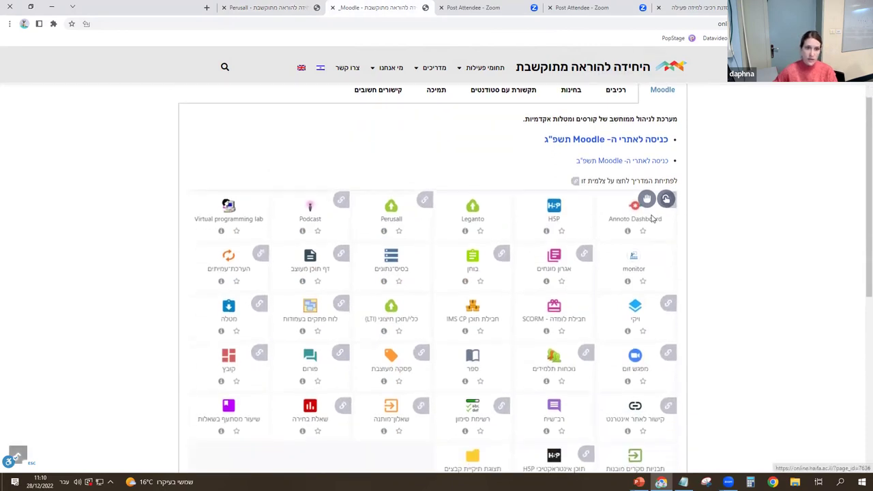
pyautogui.scroll(-1, 443, 372)
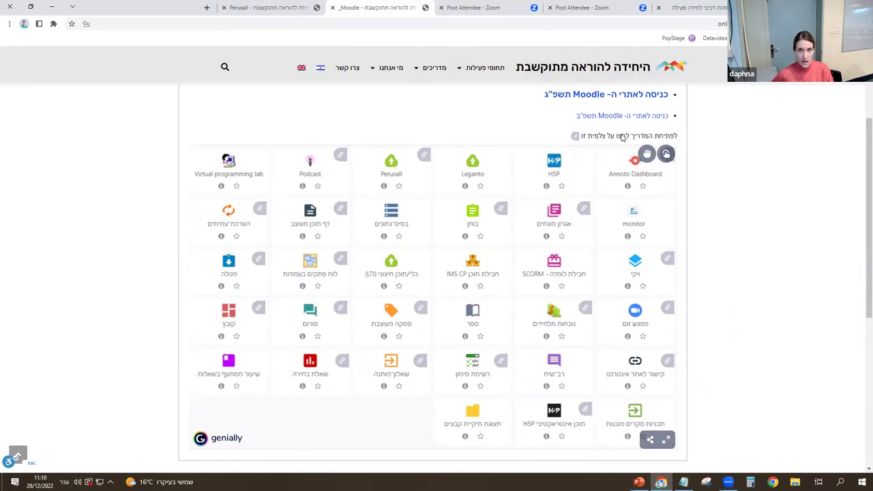
# Go back to the Moodle course, open the section "דוגמאות לפעילות ברכיבים" and turn editing mode off.
pyautogui.click(706, 7)
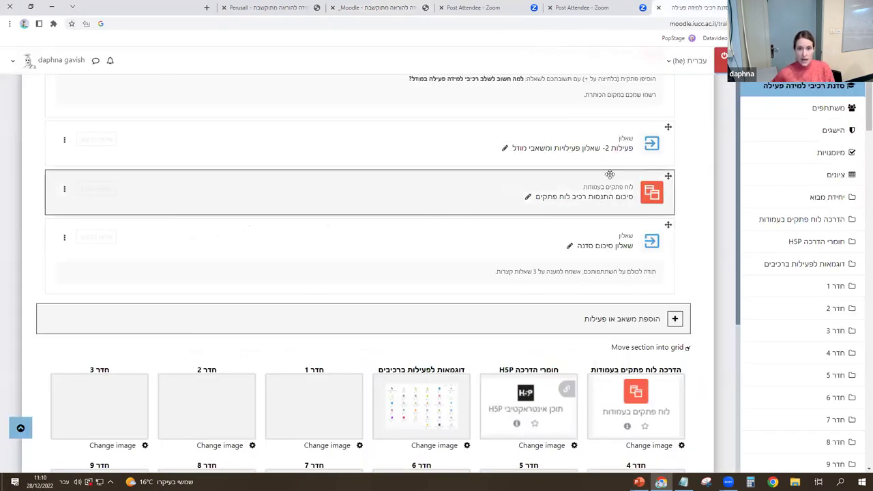
pyautogui.scroll(-2, 610, 174)
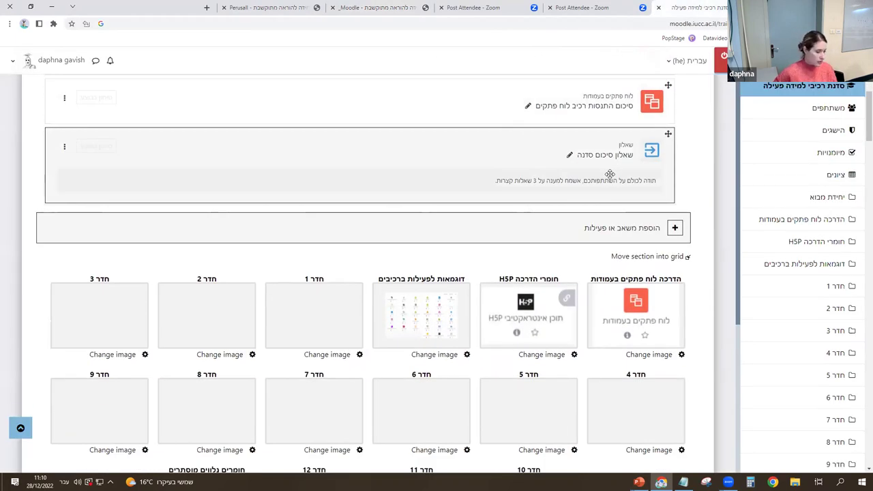
pyautogui.click(454, 279)
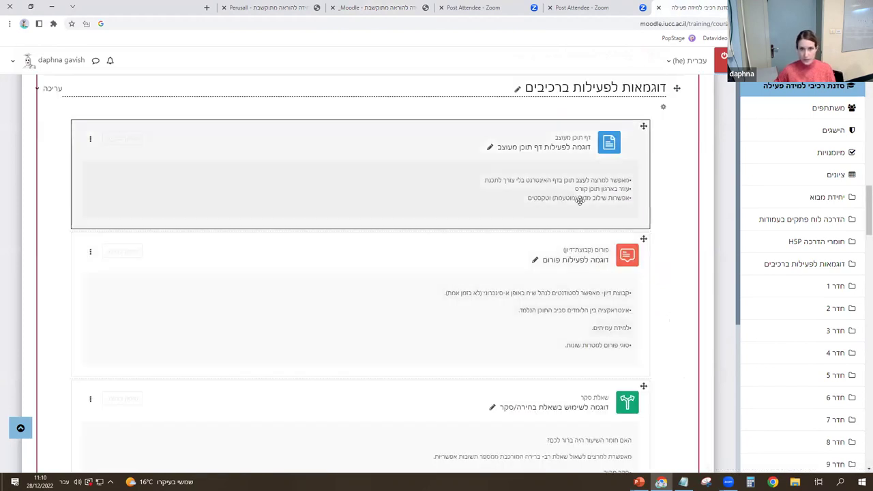
pyautogui.click(719, 66)
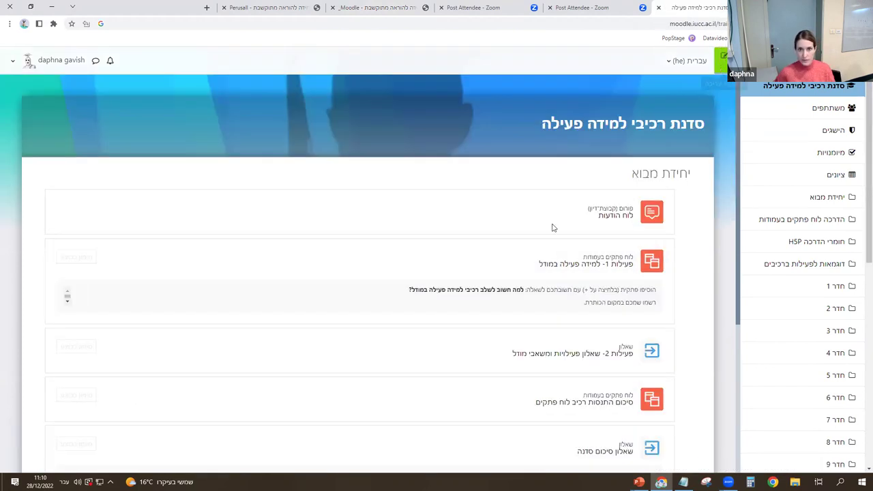
# Open the course section "דוגמאות לפעילות ברכיבים" and look over its example activities.
pyautogui.scroll(-6, 526, 249)
pyautogui.click(432, 160)
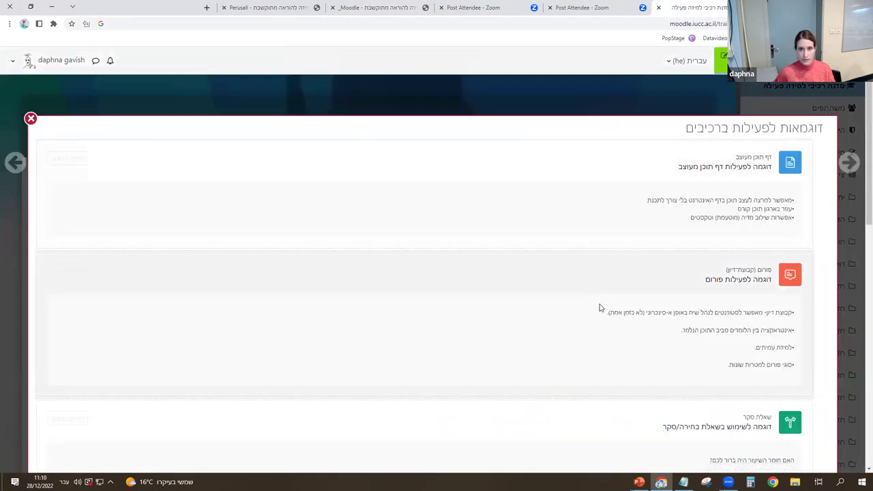
pyautogui.scroll(-2, 613, 315)
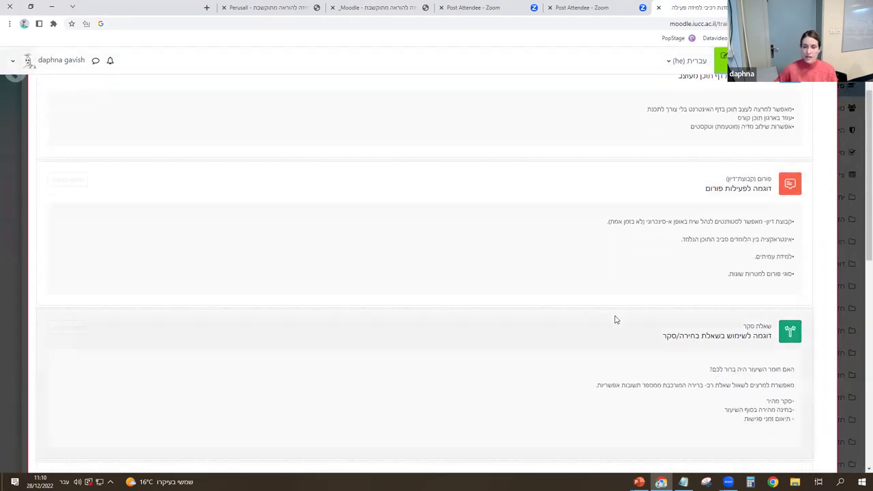
pyautogui.scroll(-4, 623, 319)
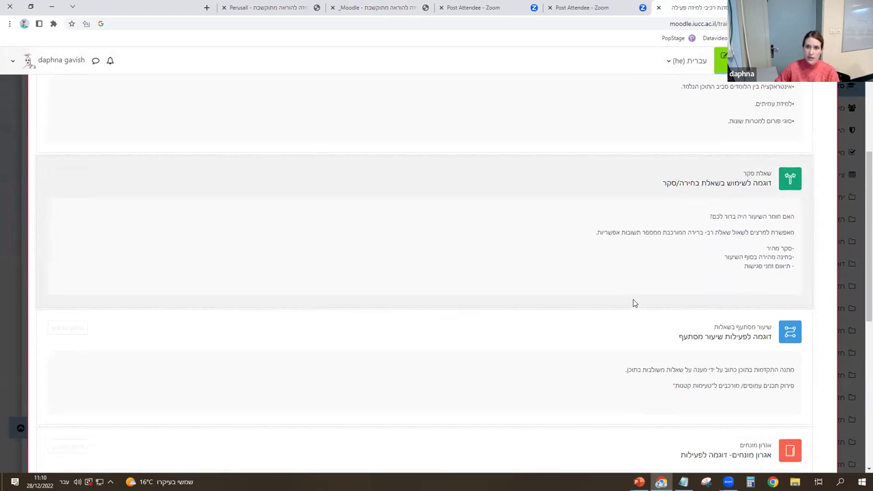
pyautogui.scroll(-2, 633, 303)
pyautogui.scroll(8, 640, 340)
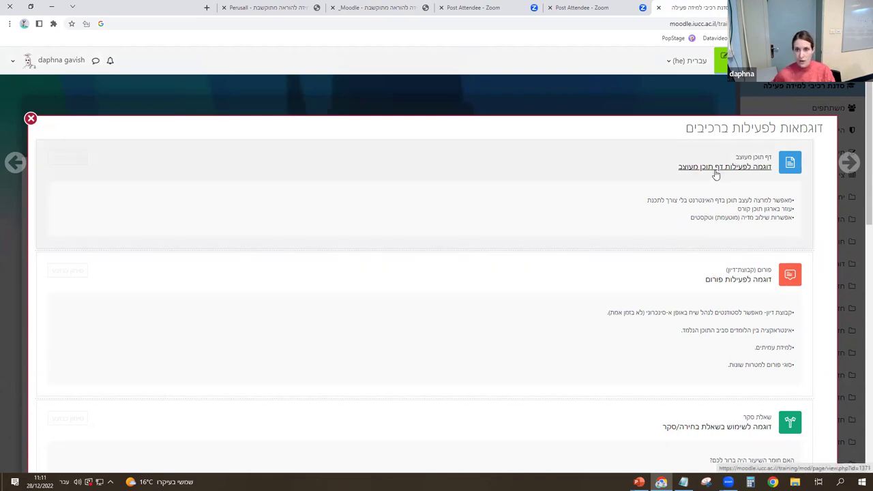
# Open the formatted content page example "דוגמה לפעילות דף תוכן מעוצב" and look through the page.
pyautogui.click(715, 172)
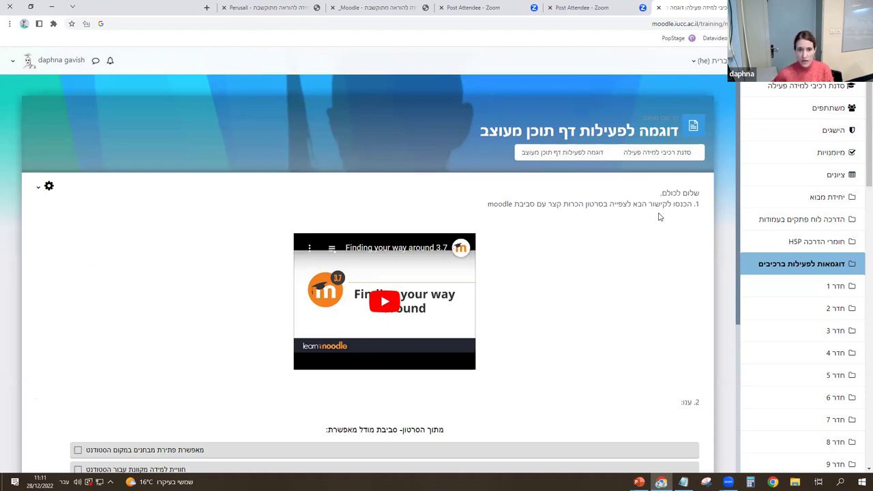
pyautogui.scroll(-10, 660, 217)
pyautogui.scroll(10, 630, 237)
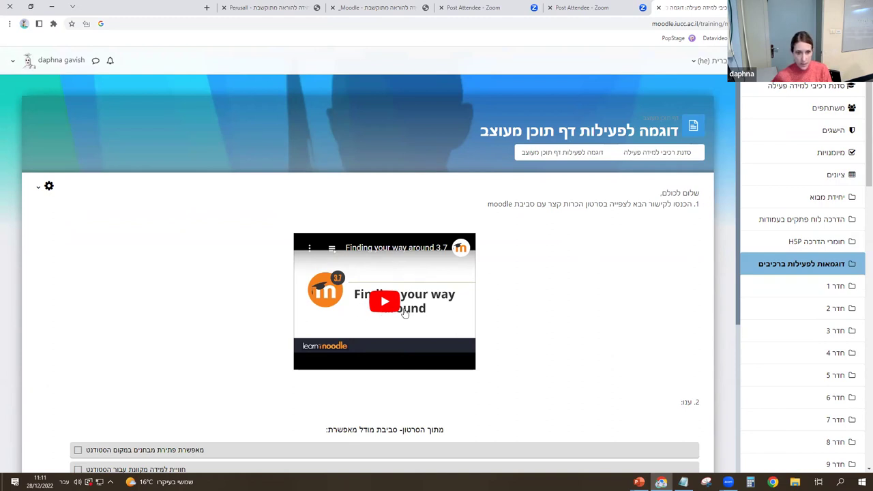
# Choose "מאפשרת פתירת מבחנים במקום הסטודנט" and "חוויית למידה מקוונת עבור הסטודנט" in the question below the video and check the answers.
pyautogui.scroll(-2, 405, 312)
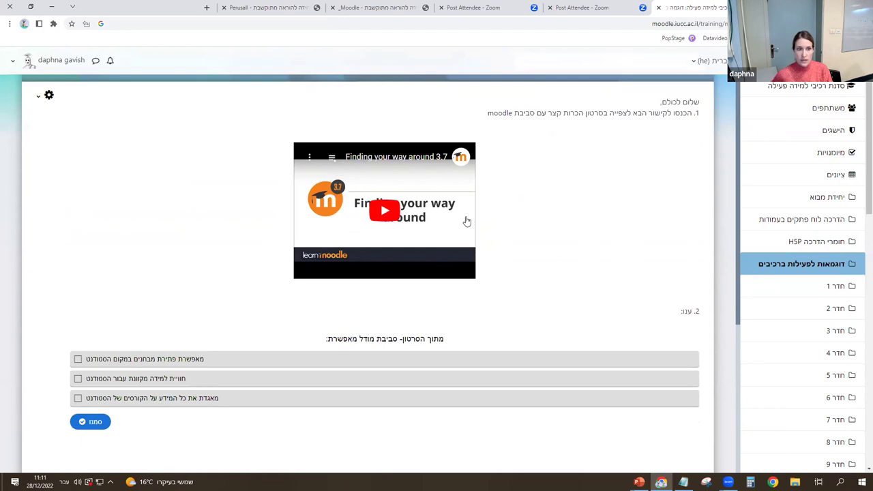
pyautogui.scroll(-1, 546, 270)
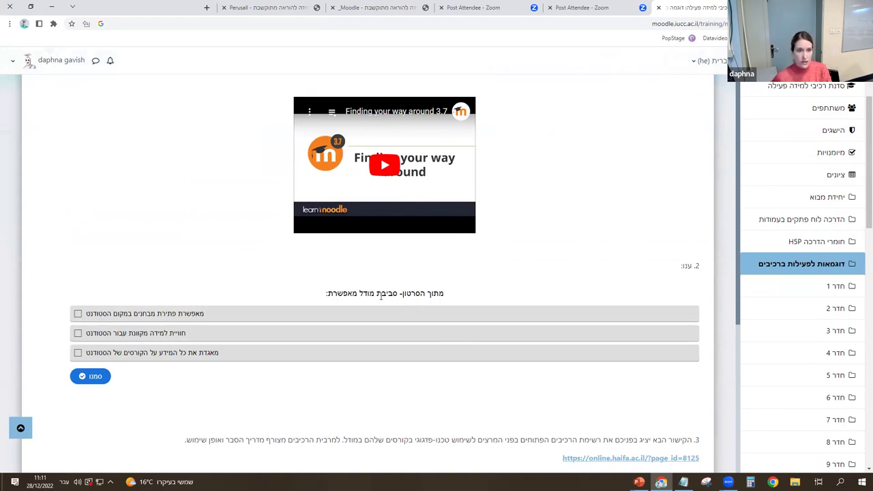
pyautogui.click(161, 315)
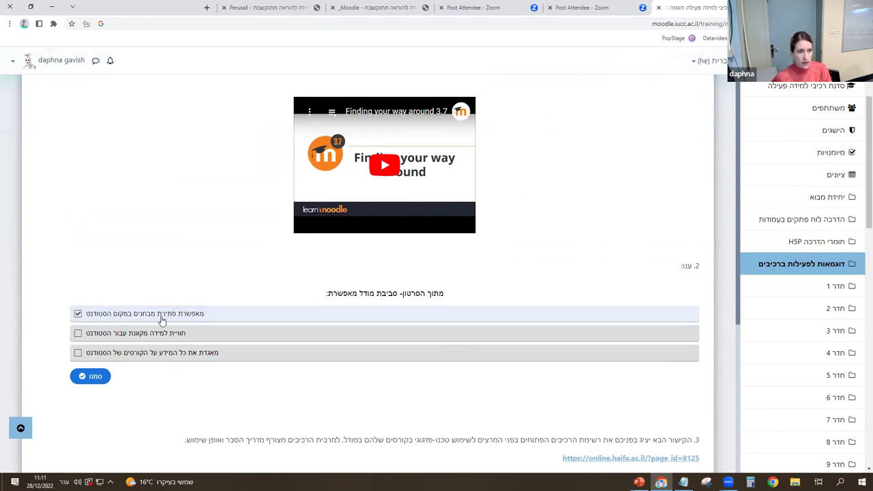
pyautogui.click(161, 334)
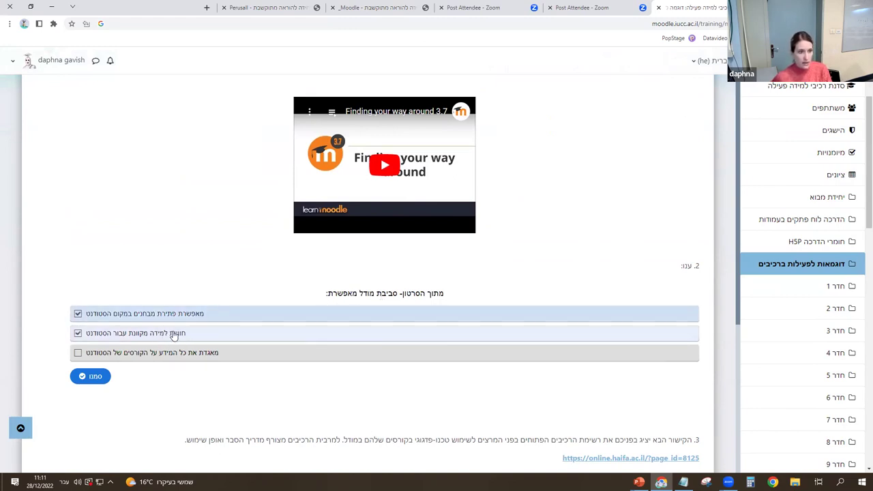
pyautogui.click(94, 380)
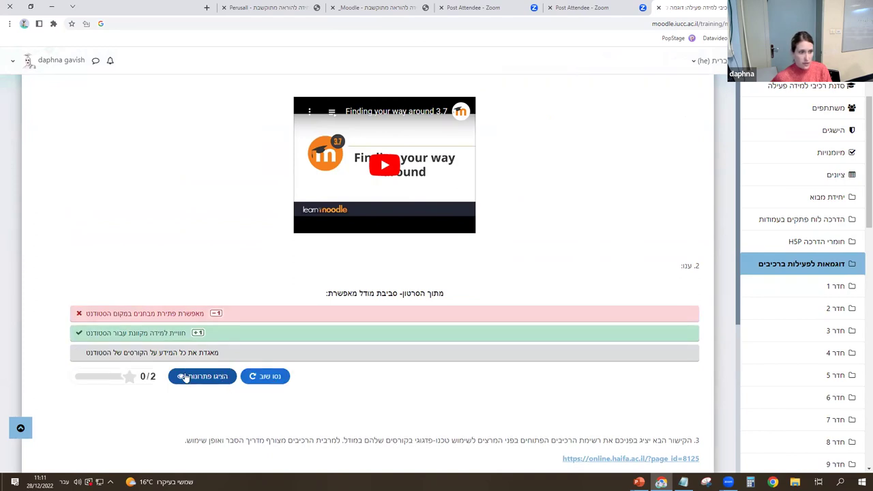
# Answer the first flashcard of the practice exercise at the page's end with "חיעחיעח" and check it.
pyautogui.scroll(-3, 485, 275)
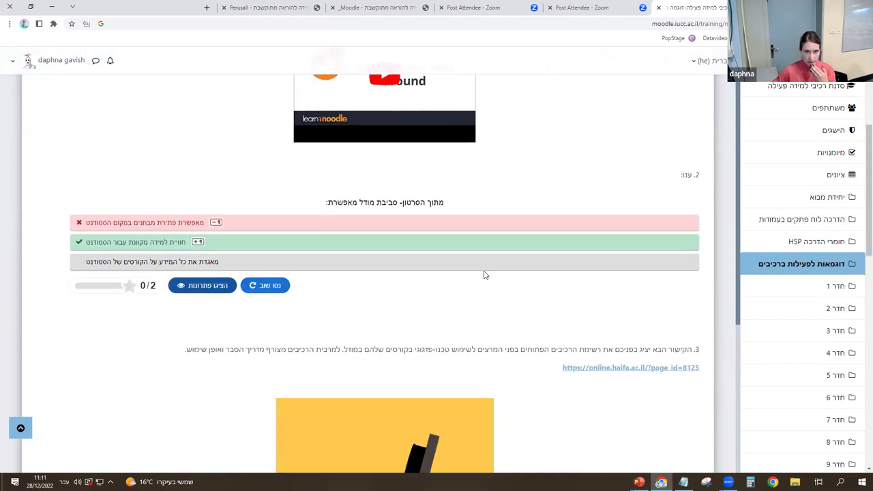
pyautogui.scroll(-3, 485, 275)
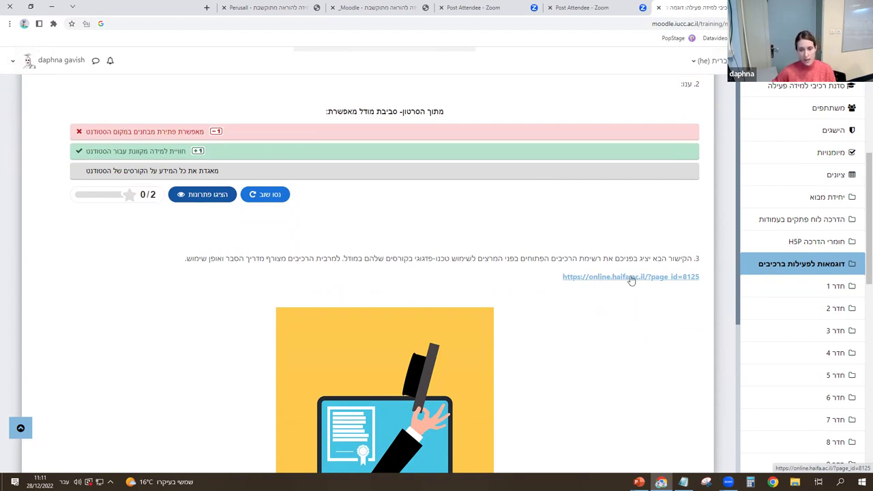
pyautogui.scroll(-2, 631, 279)
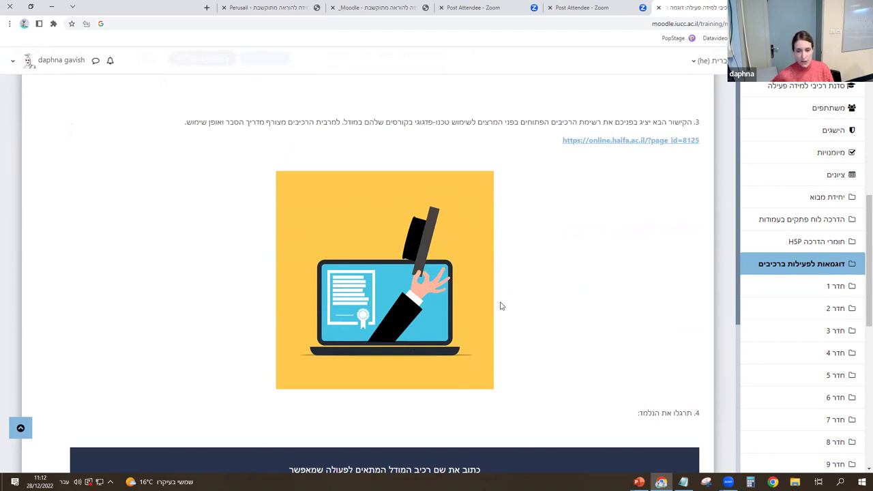
pyautogui.scroll(-3, 501, 307)
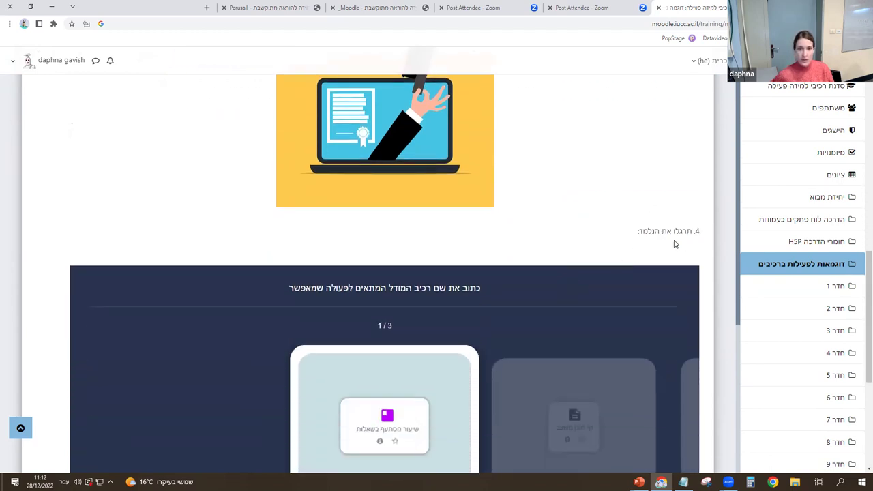
pyautogui.scroll(-2, 628, 246)
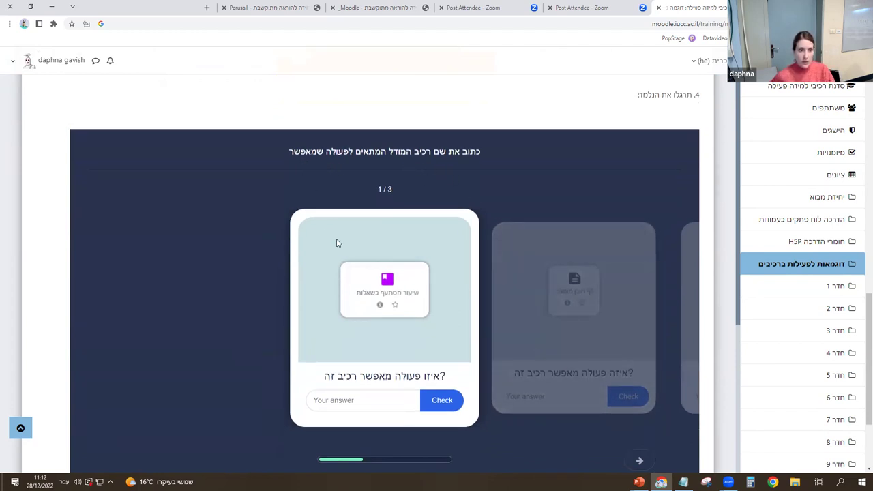
pyautogui.scroll(-1, 385, 362)
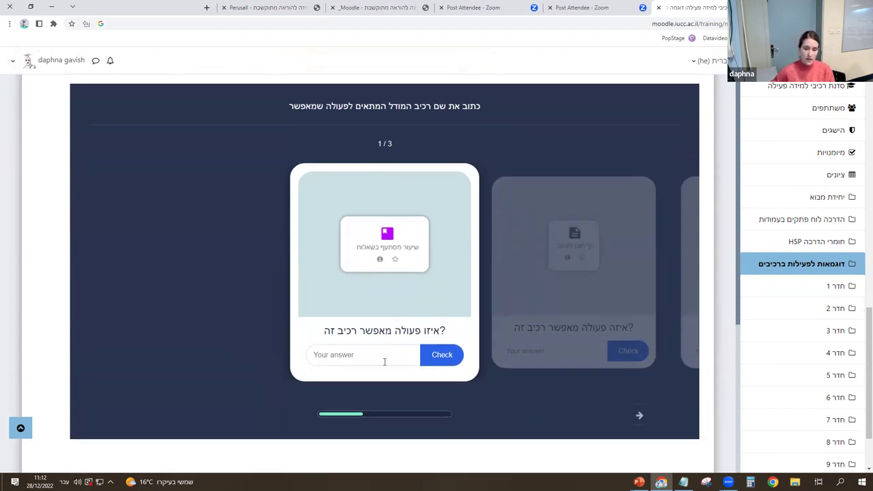
pyautogui.click(359, 362)
pyautogui.write('חיניעת')
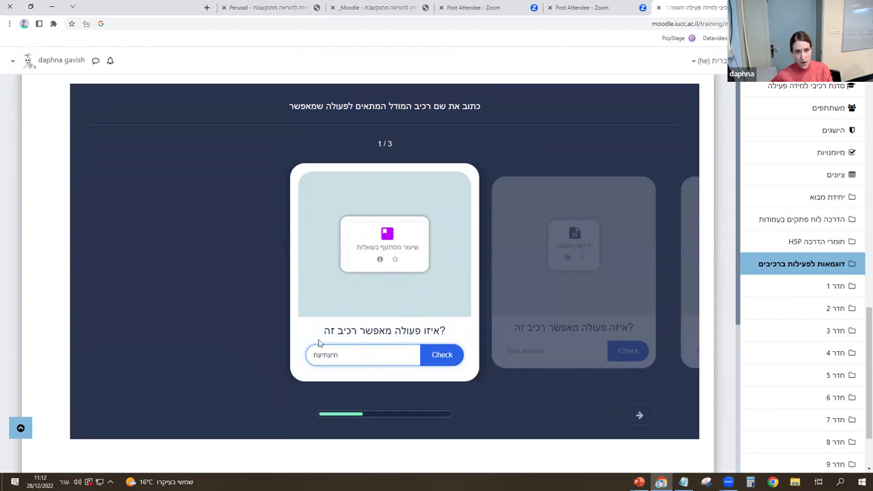
pyautogui.click(442, 358)
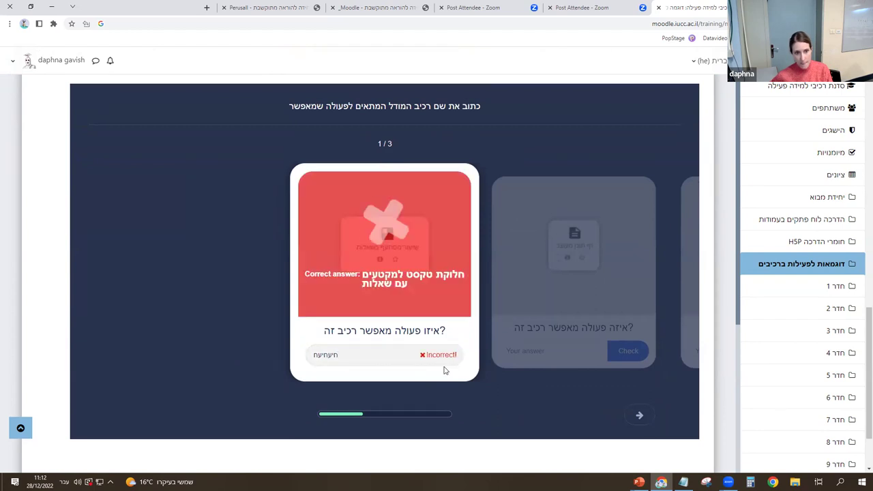
# Browse through the second and third flashcards, then go back to the first one.
pyautogui.click(638, 415)
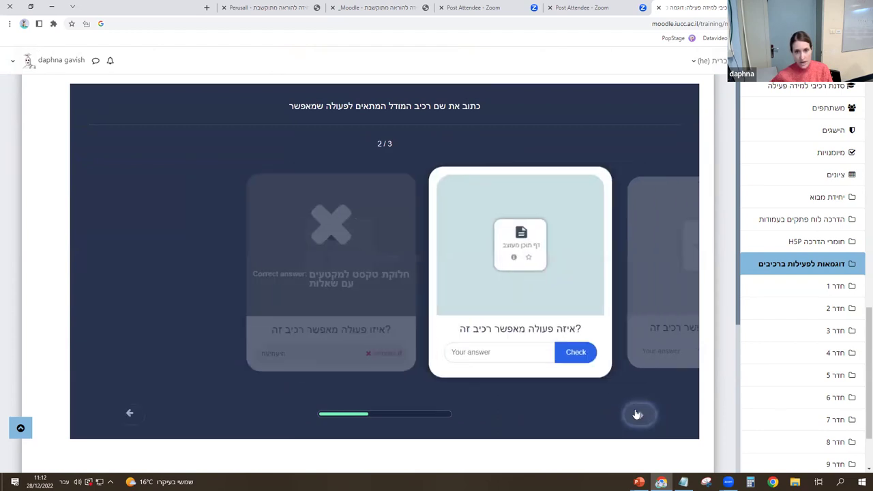
pyautogui.click(636, 414)
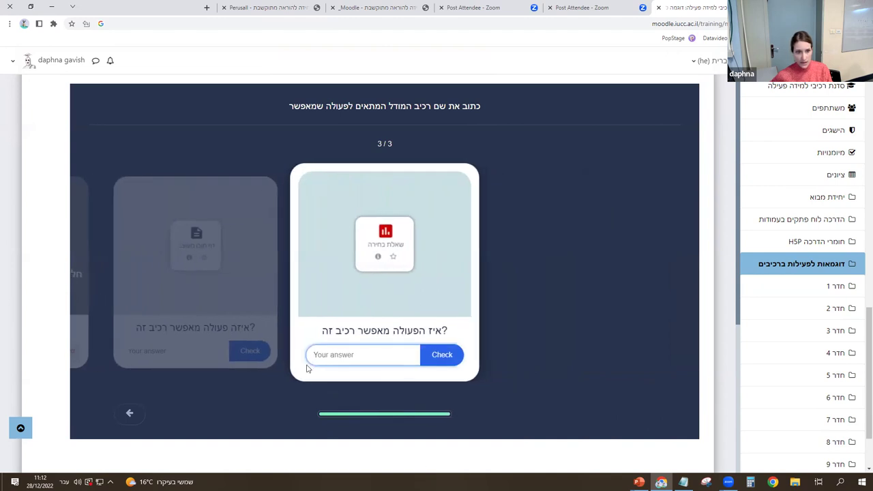
pyautogui.click(129, 413)
pyautogui.click(130, 412)
# Return to the course page, reopen the examples section and open the forum example "דוגמה לפעילות פורום".
pyautogui.scroll(1, 339, 329)
pyautogui.scroll(15, 339, 329)
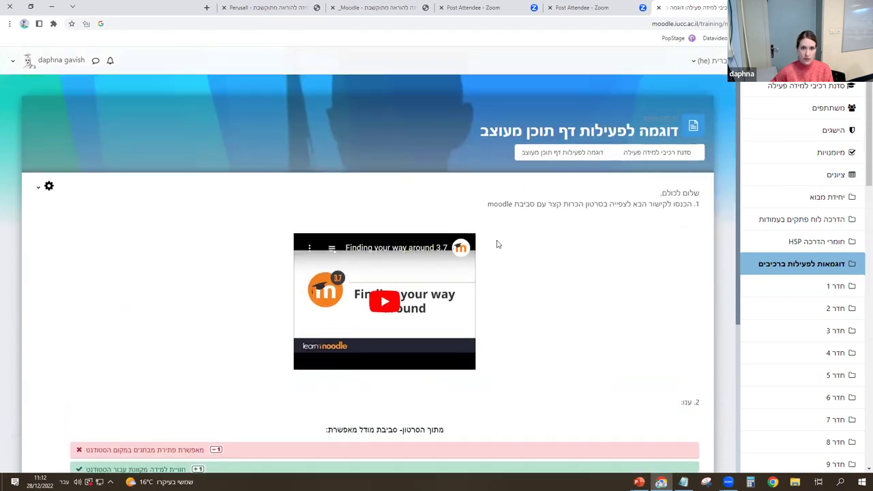
pyautogui.click(645, 132)
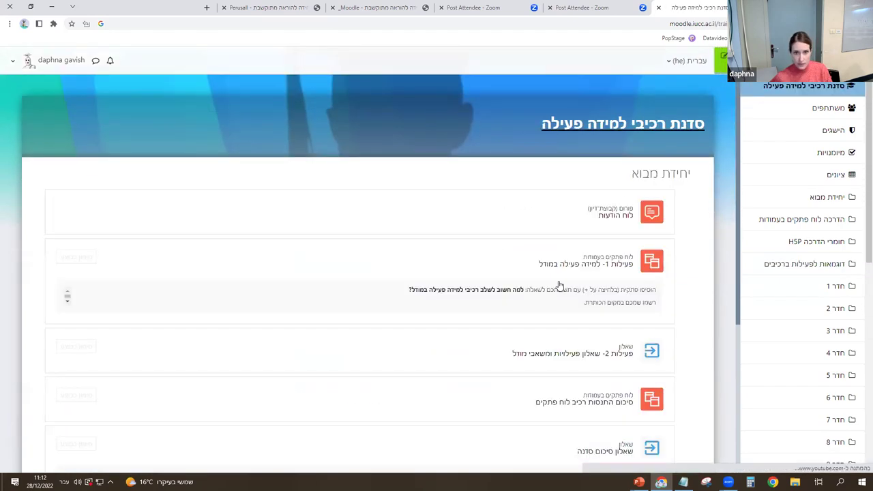
pyautogui.scroll(-6, 560, 286)
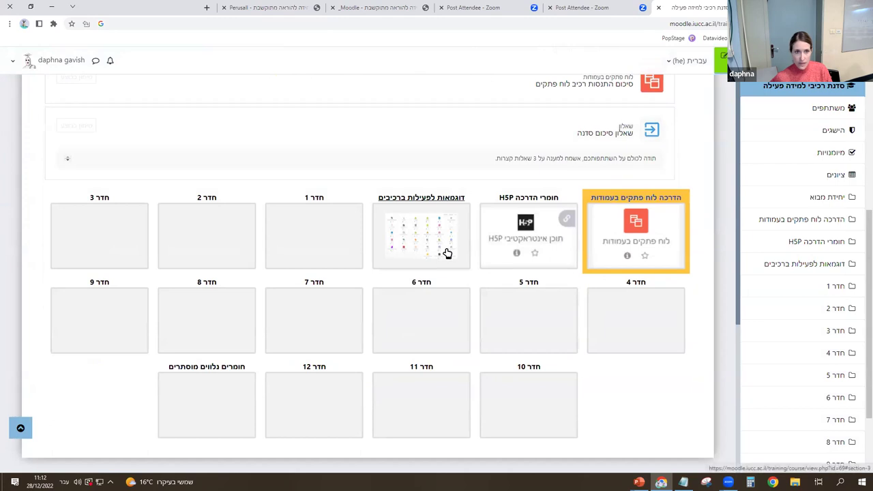
pyautogui.click(446, 253)
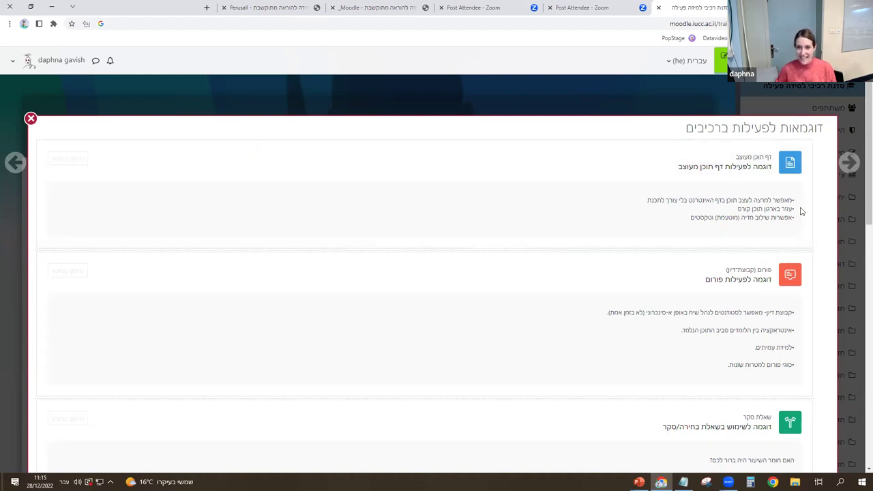
pyautogui.scroll(-2, 724, 246)
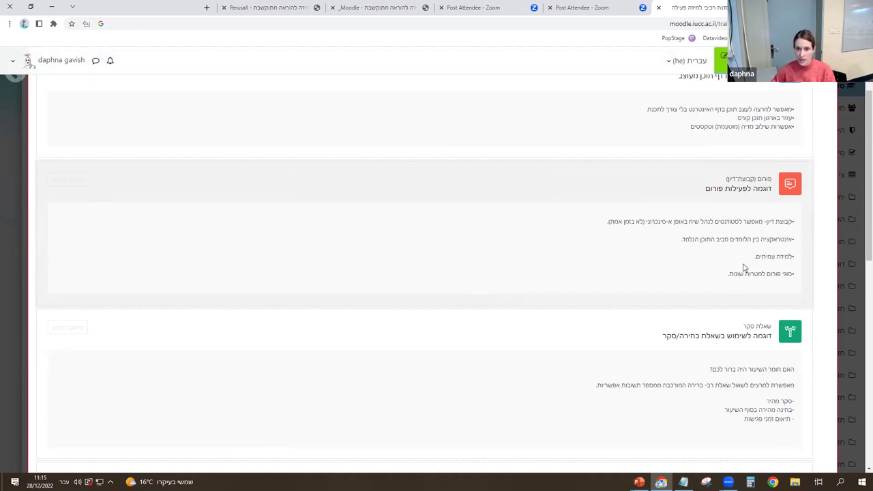
pyautogui.click(738, 192)
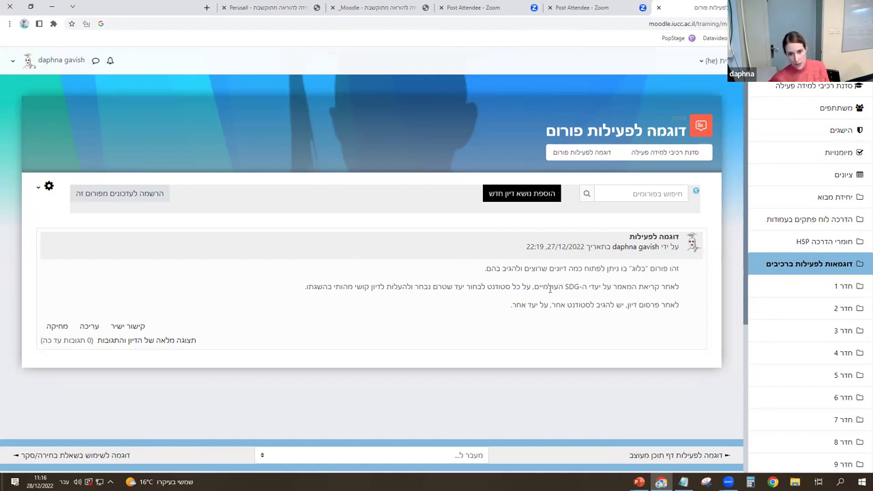
# Open the choice/survey example "דוגמה לשימוש בשאלת בחירה/סקר" from the examples section and select the answer "במידה רבה".
pyautogui.click(605, 140)
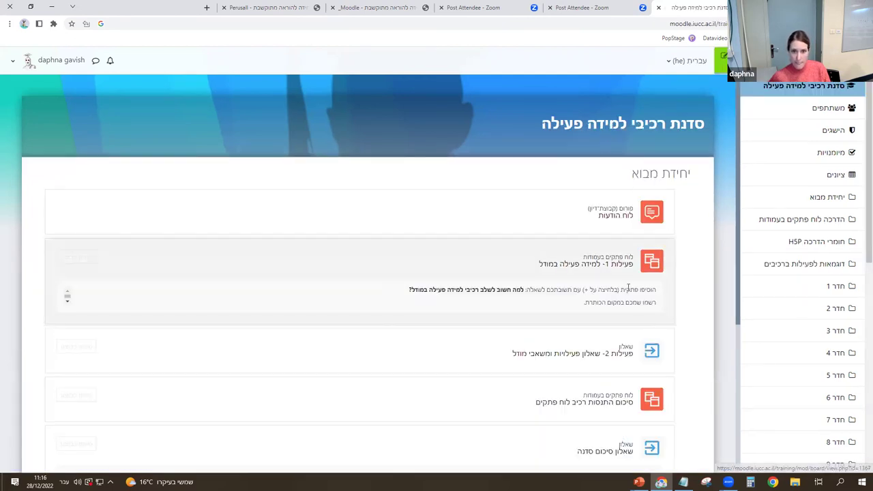
pyautogui.scroll(-5, 626, 286)
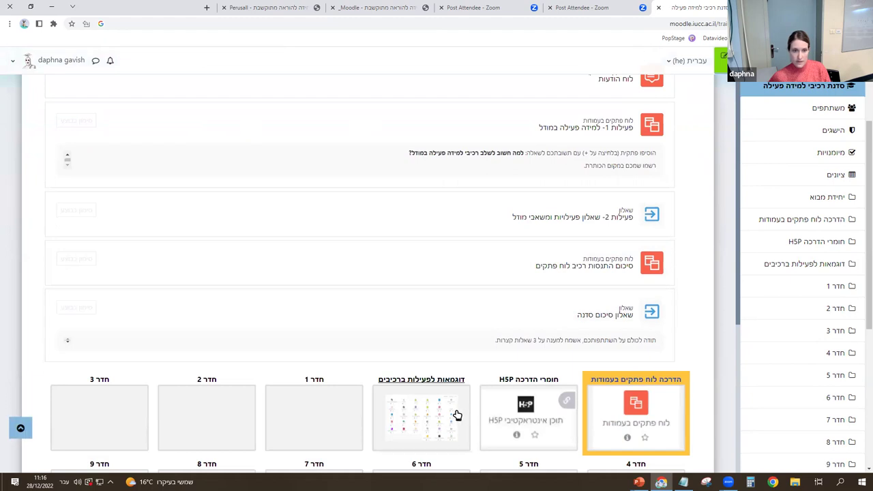
pyautogui.click(464, 415)
pyautogui.scroll(-3, 686, 328)
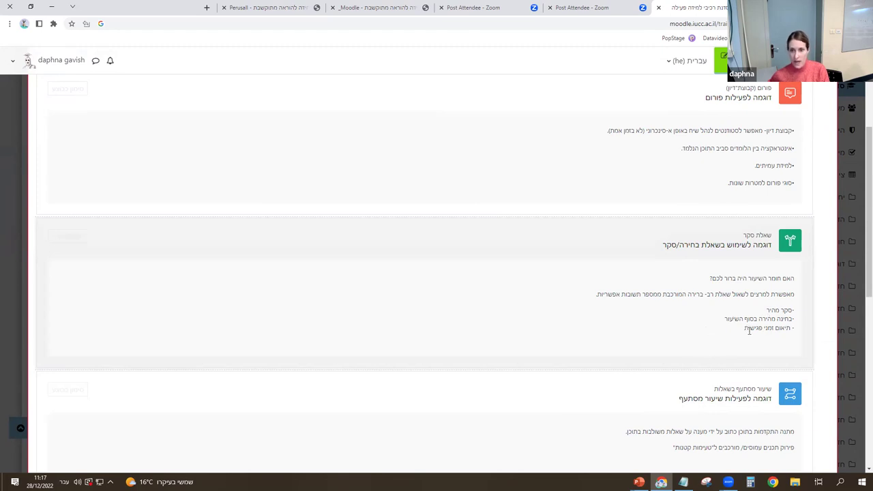
pyautogui.click(745, 251)
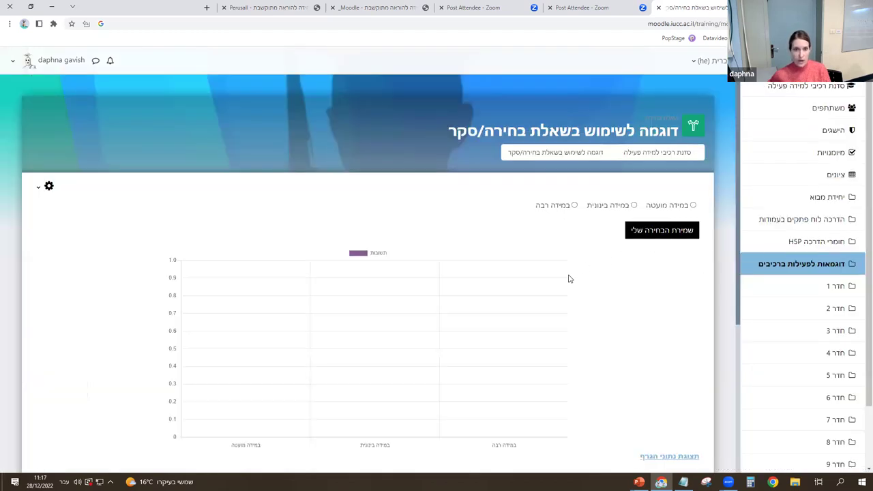
pyautogui.click(677, 208)
pyautogui.click(554, 207)
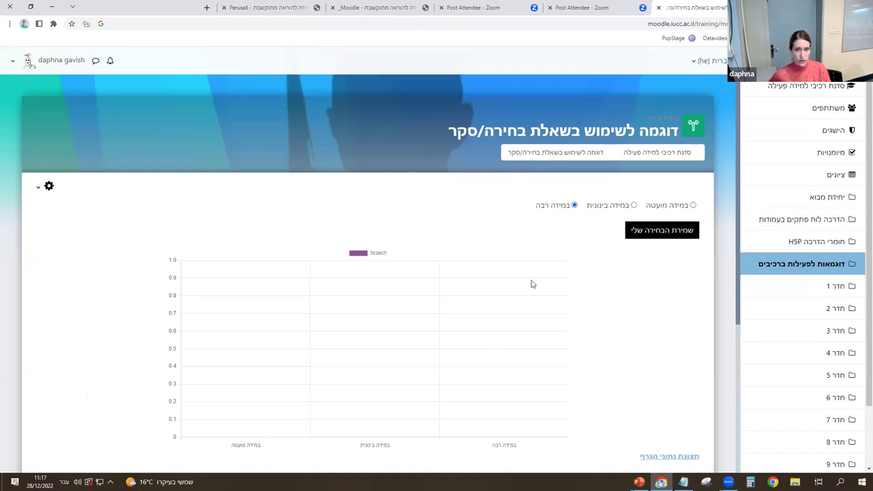
# Return to the course page, open the branching lesson example "דוגמה לפעילות שיעור מסתעף" from the examples section and resume at the last page seen.
pyautogui.click(617, 136)
pyautogui.scroll(-3, 505, 314)
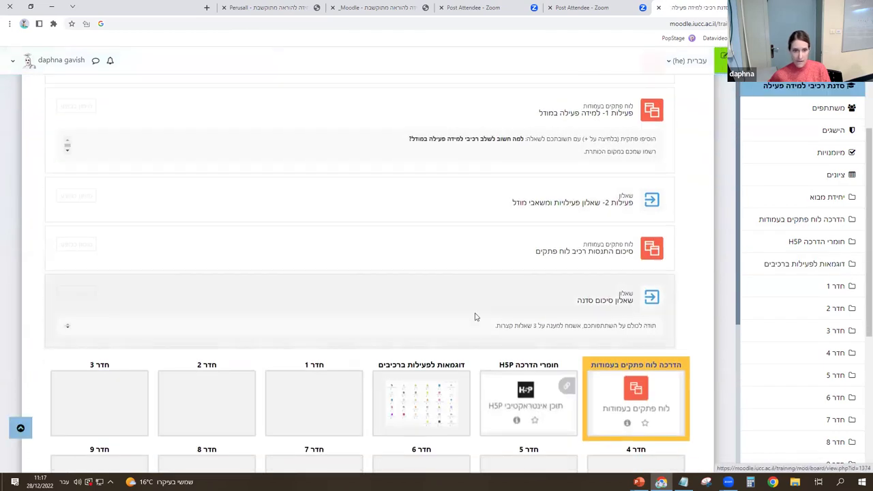
pyautogui.scroll(-3, 505, 314)
pyautogui.click(437, 287)
pyautogui.scroll(-5, 539, 362)
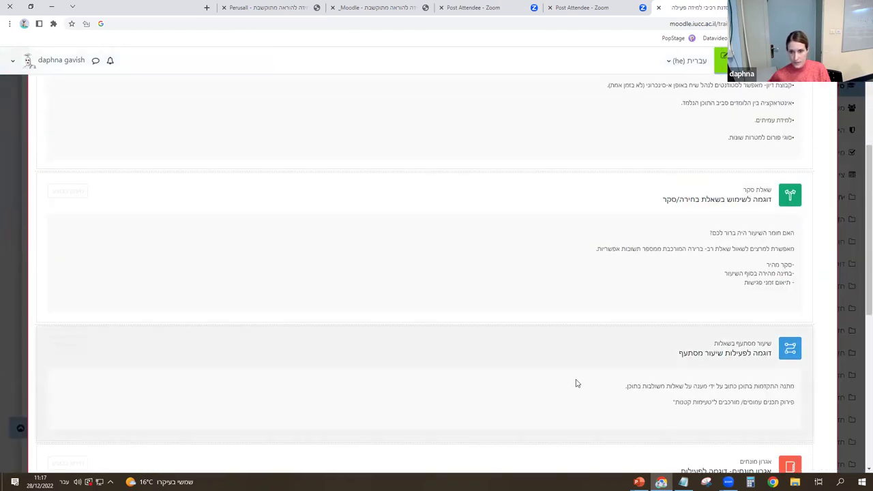
pyautogui.scroll(-2, 553, 384)
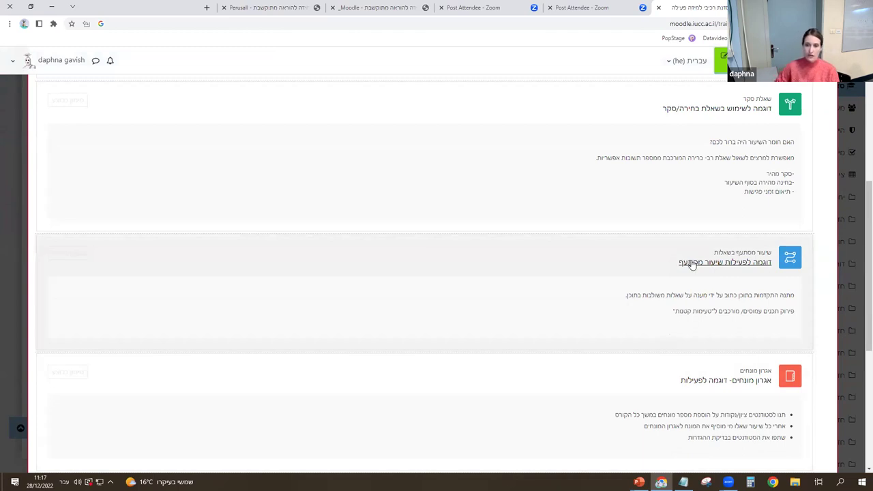
pyautogui.click(746, 268)
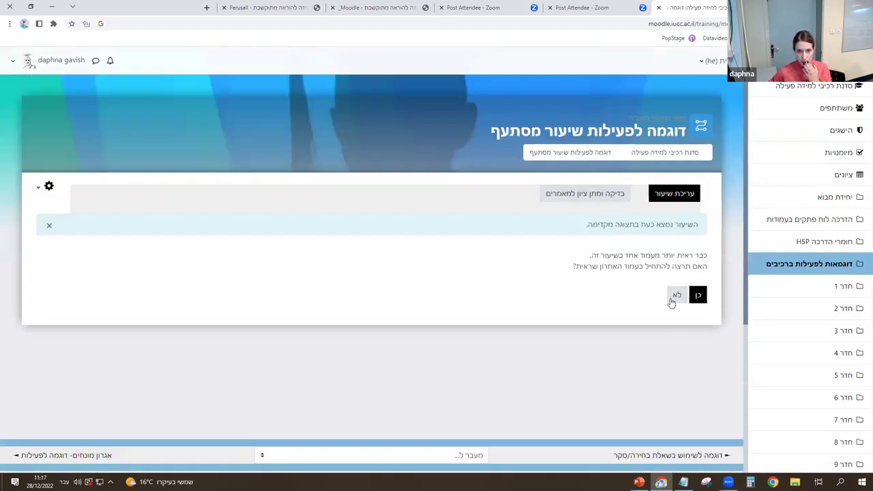
pyautogui.click(694, 296)
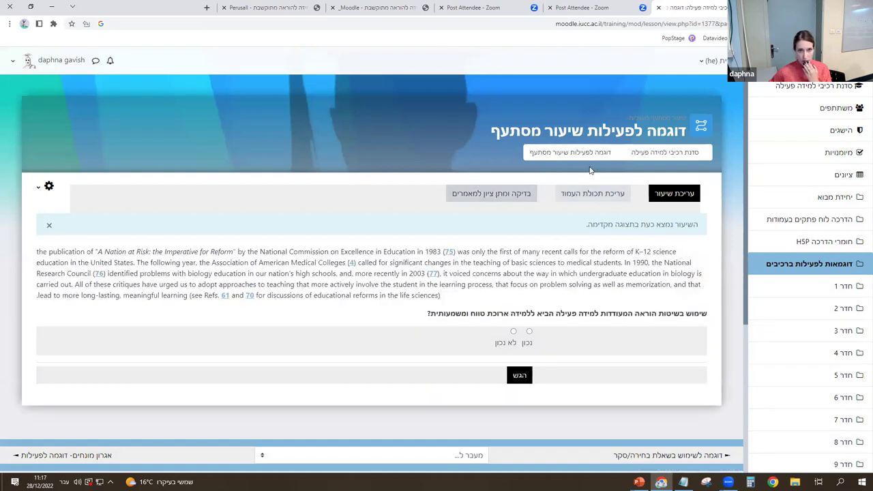
# Open the lesson's page overview, preview the opening page "פתיחה" and continue to the page after it.
pyautogui.click(49, 187)
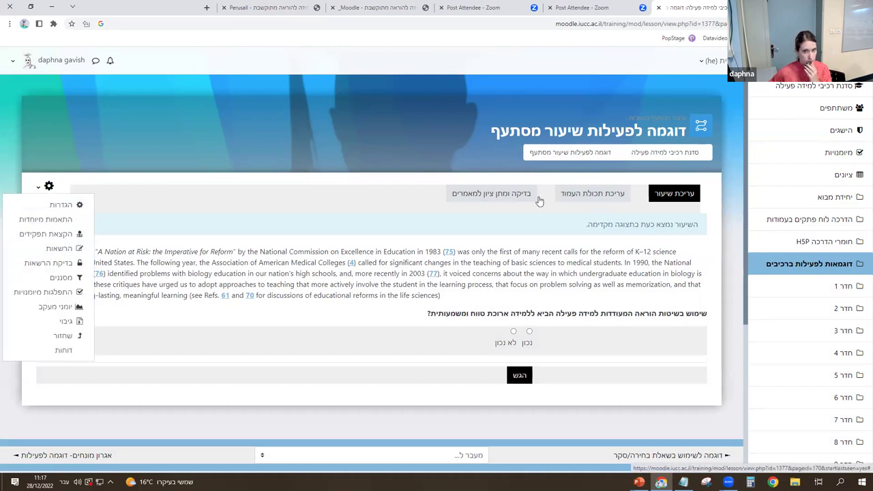
pyautogui.click(672, 195)
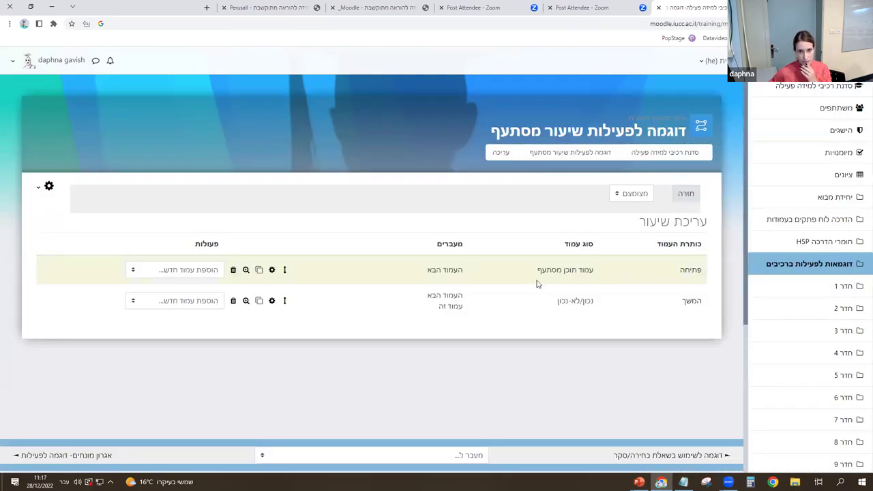
pyautogui.click(246, 269)
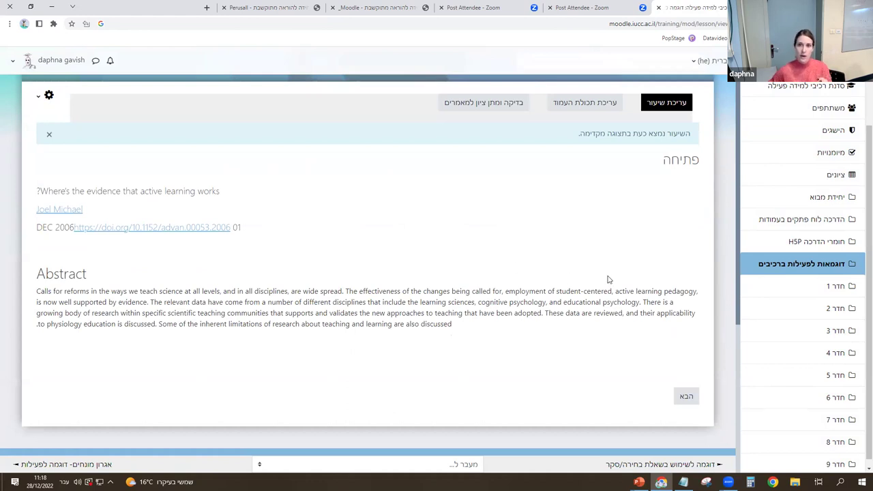
pyautogui.click(687, 398)
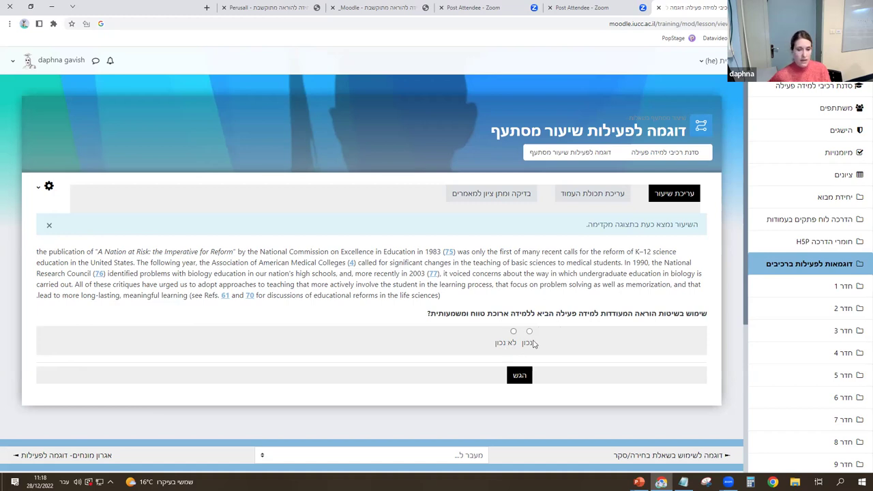
# Return to the course page, look through the activity examples section and reopen the branching lesson example.
pyautogui.click(635, 152)
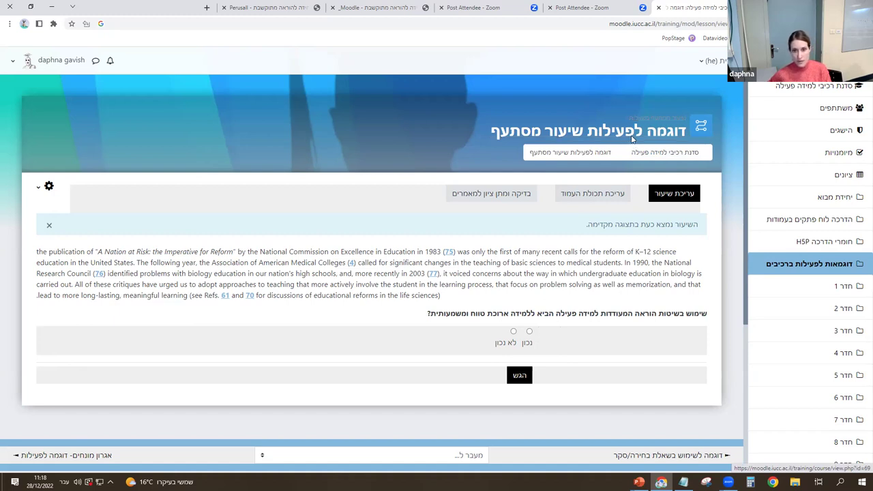
pyautogui.scroll(-4, 488, 332)
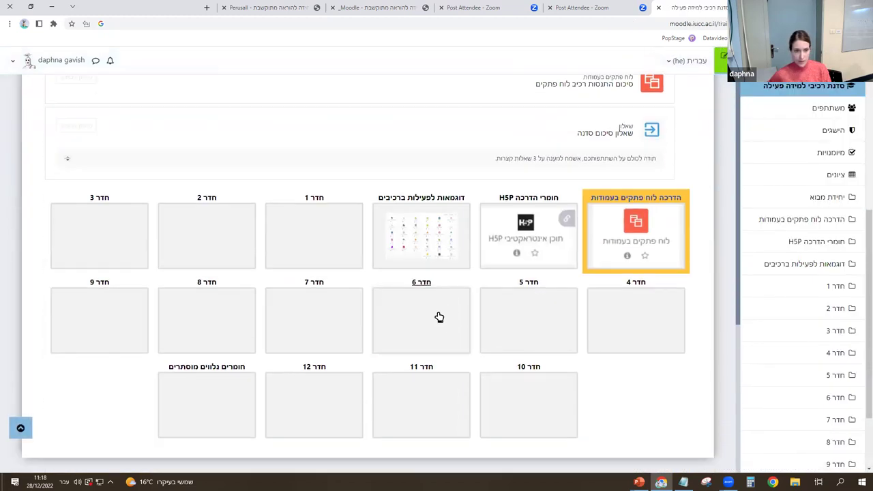
pyautogui.click(426, 253)
pyautogui.scroll(-2, 544, 320)
pyautogui.scroll(-3, 544, 320)
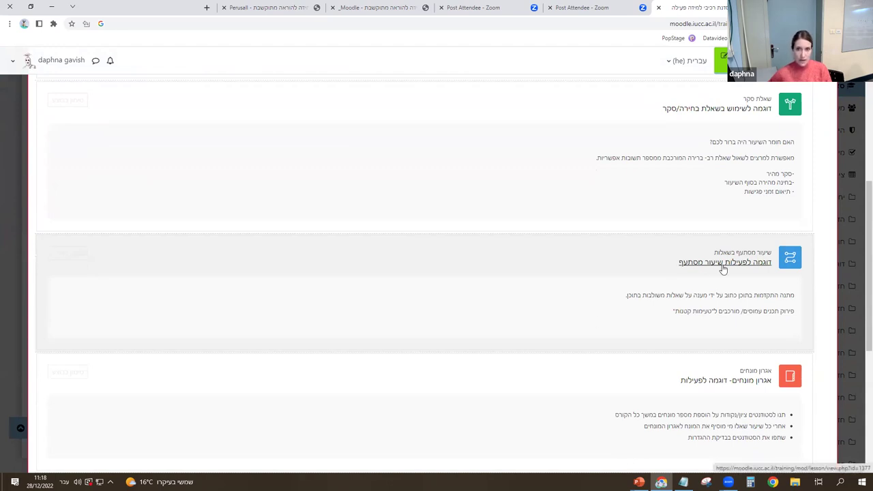
pyautogui.scroll(-1, 723, 269)
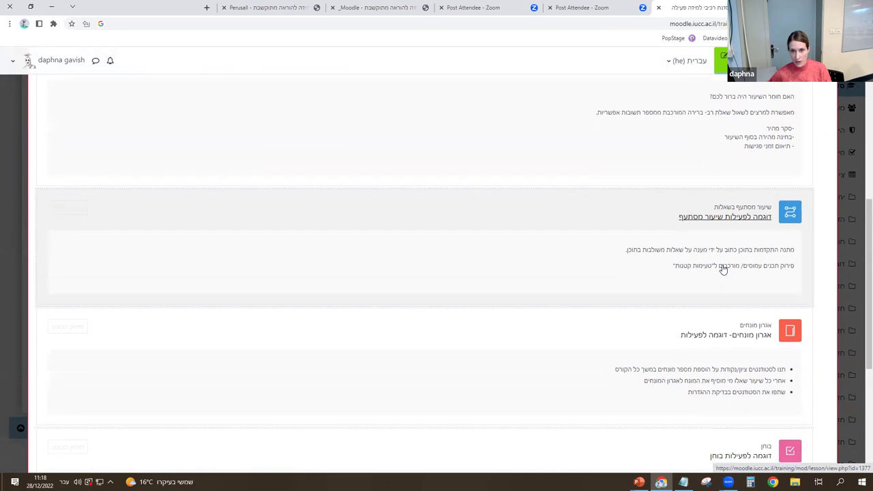
pyautogui.scroll(-1, 724, 267)
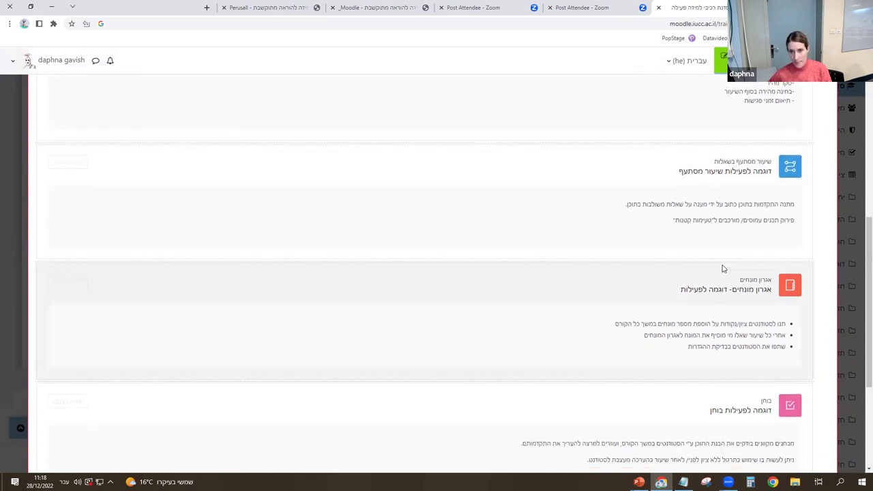
pyautogui.click(726, 172)
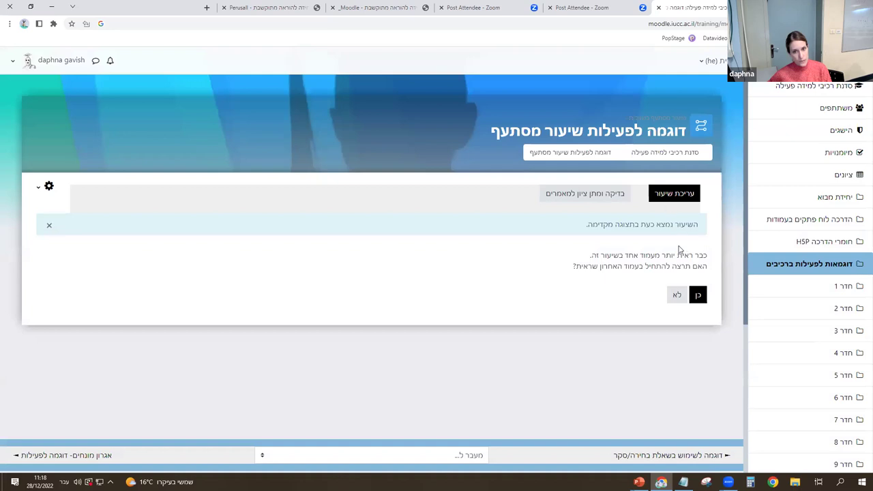
# Start the lesson from its first page rather than the last one seen, and advance to the true/false question.
pyautogui.click(677, 298)
pyautogui.scroll(-2, 676, 300)
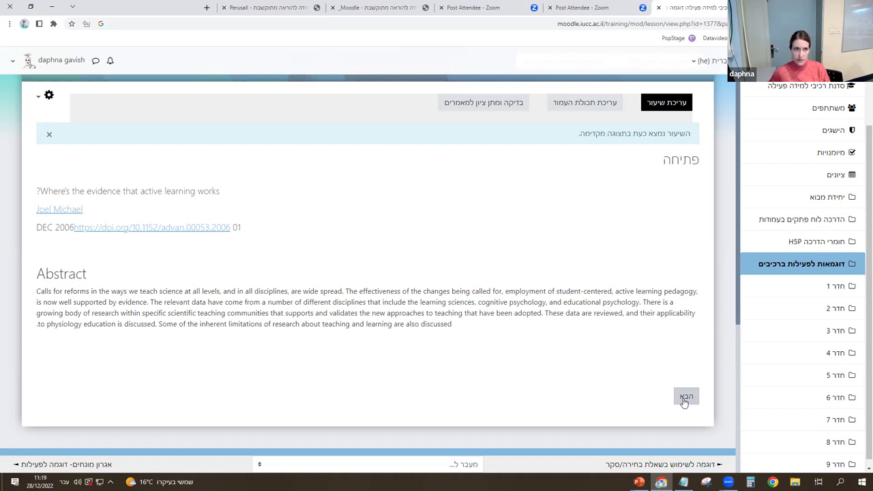
pyautogui.click(684, 402)
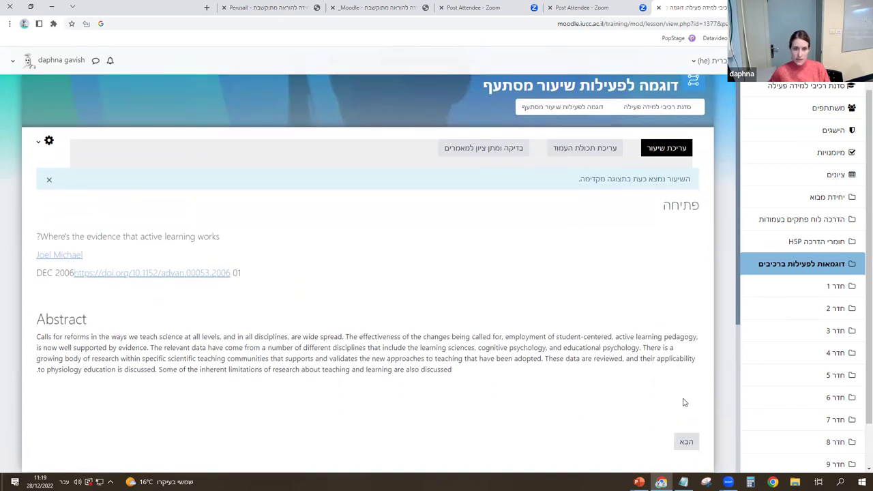
pyautogui.click(686, 442)
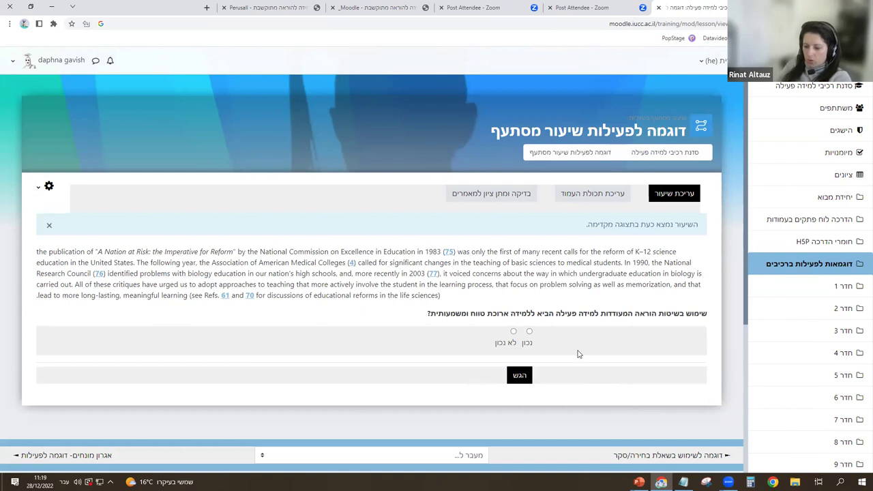
# Open the true/false question page for editing, review its answer and feedback settings, and cancel without saving.
pyautogui.click(593, 198)
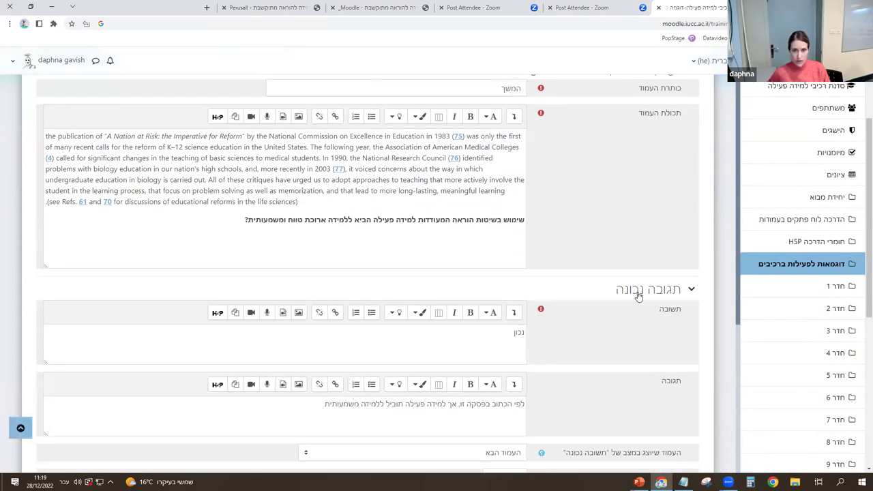
pyautogui.scroll(-5, 608, 316)
pyautogui.click(454, 411)
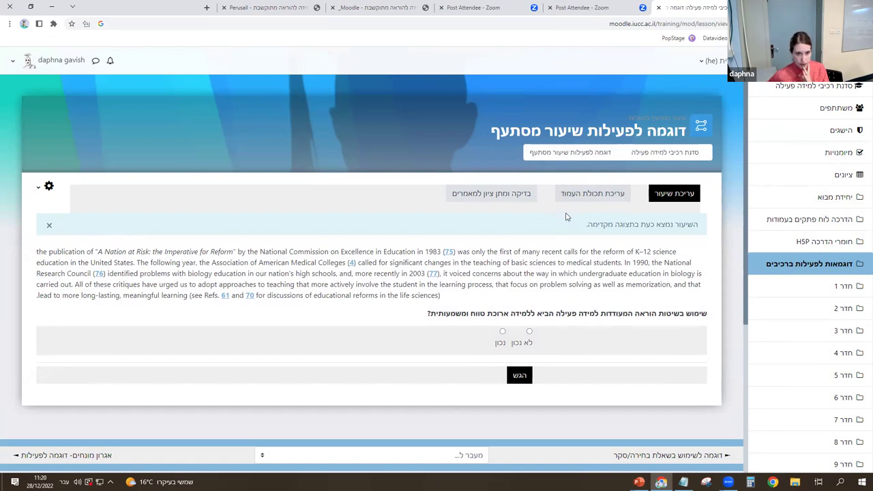
# Return to the course page and turn on editing mode for the course.
pyautogui.click(655, 154)
pyautogui.scroll(-10, 741, 328)
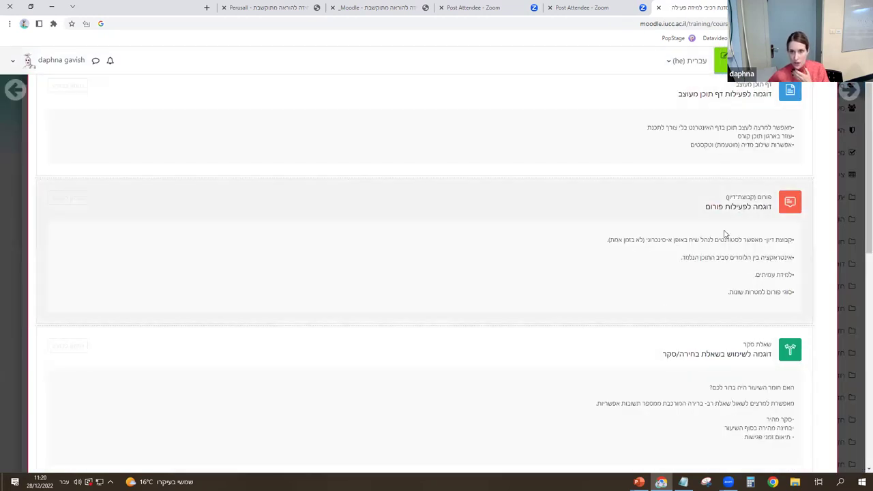
pyautogui.scroll(2, 731, 201)
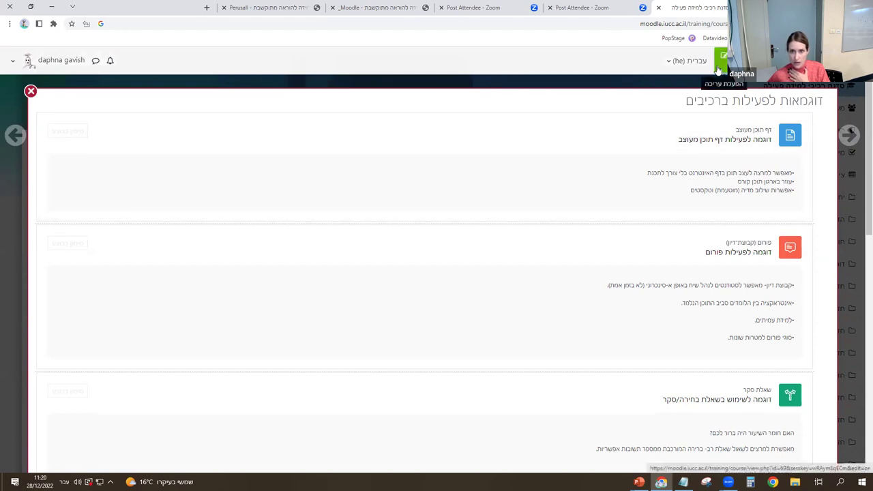
pyautogui.click(718, 70)
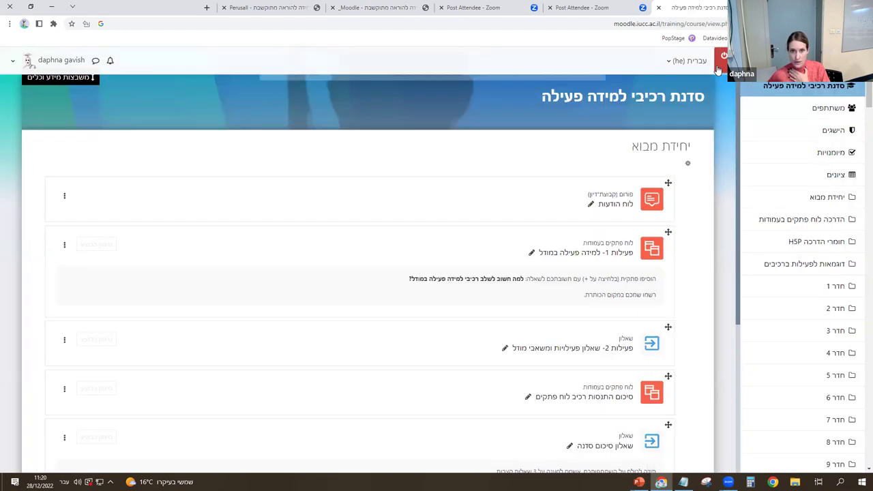
# Open the settings of the branching lesson example in the examples section, review the setting categories, and save and display the lesson.
pyautogui.scroll(-6, 616, 241)
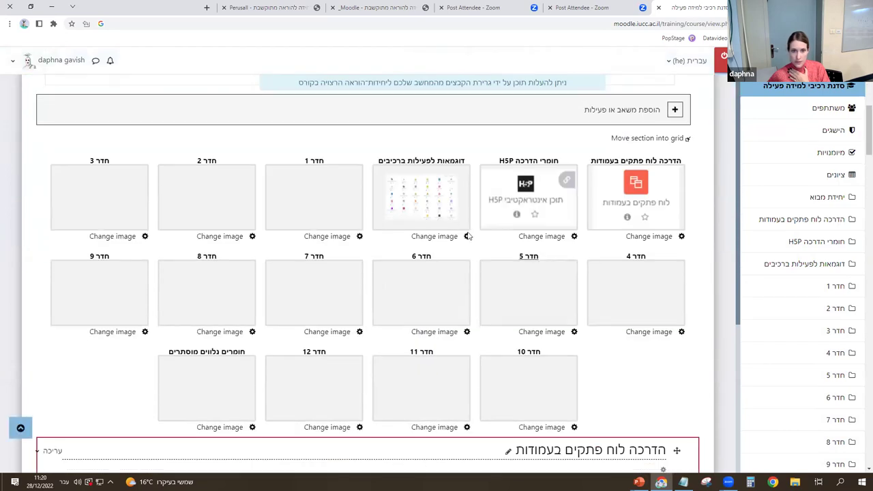
pyautogui.click(444, 209)
pyautogui.scroll(-5, 599, 382)
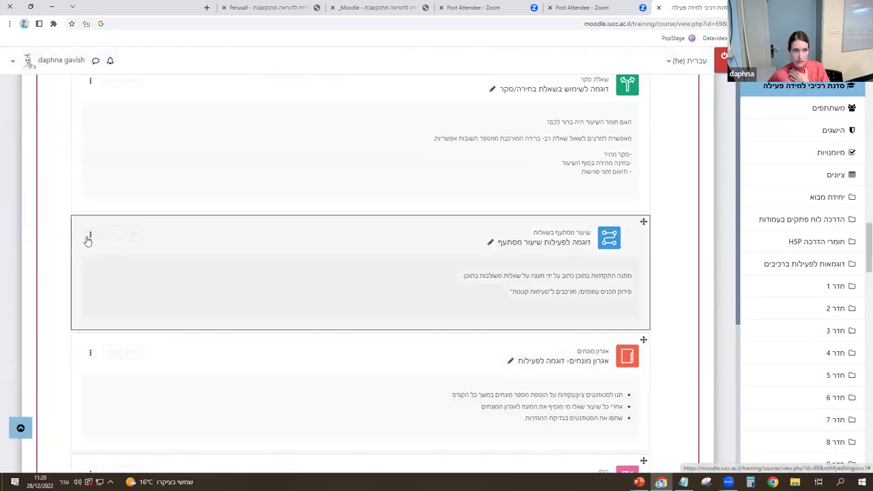
pyautogui.click(90, 236)
pyautogui.click(69, 255)
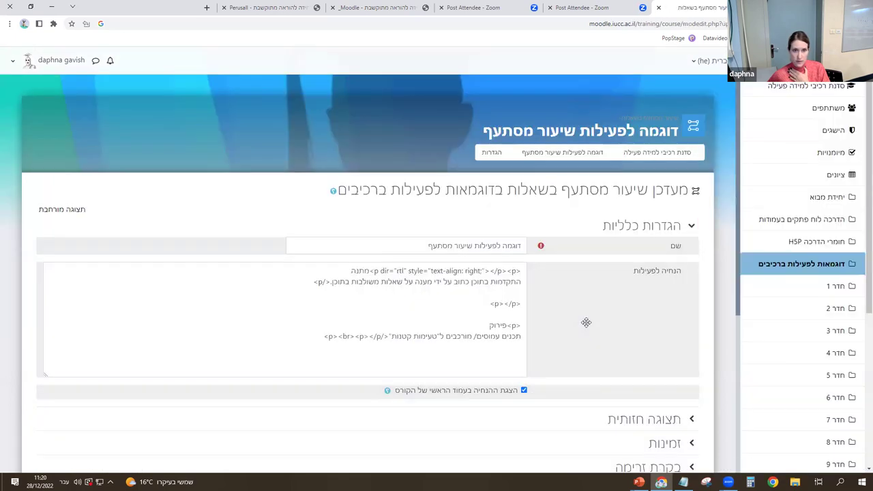
pyautogui.scroll(-4, 586, 322)
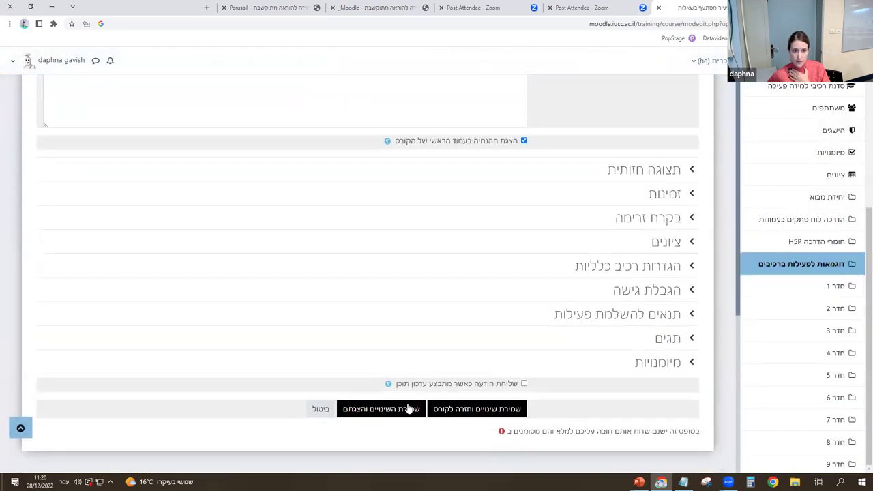
pyautogui.click(409, 408)
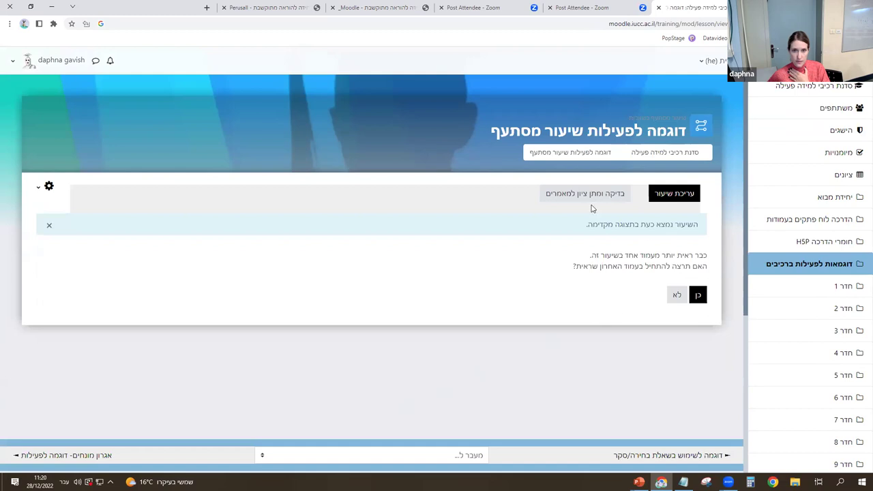
# Open the lesson editor, examine the form for adding a branching content page after "המשך", and cancel it.
pyautogui.click(658, 195)
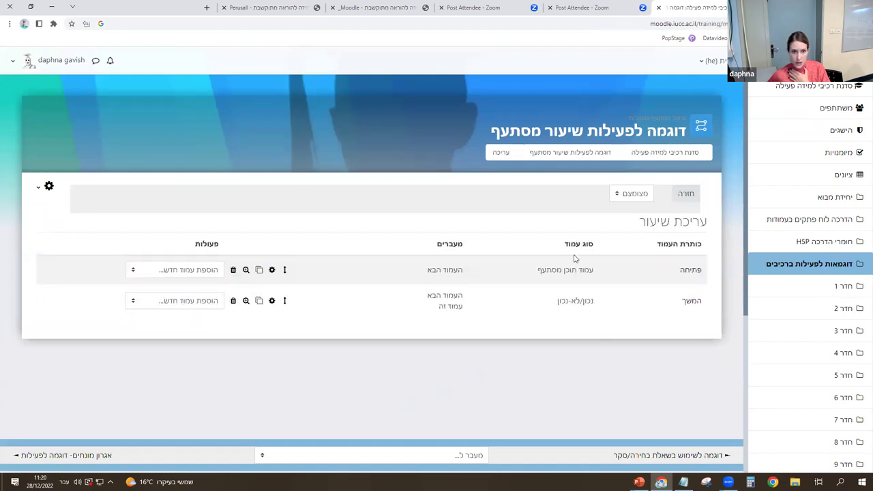
pyautogui.click(205, 301)
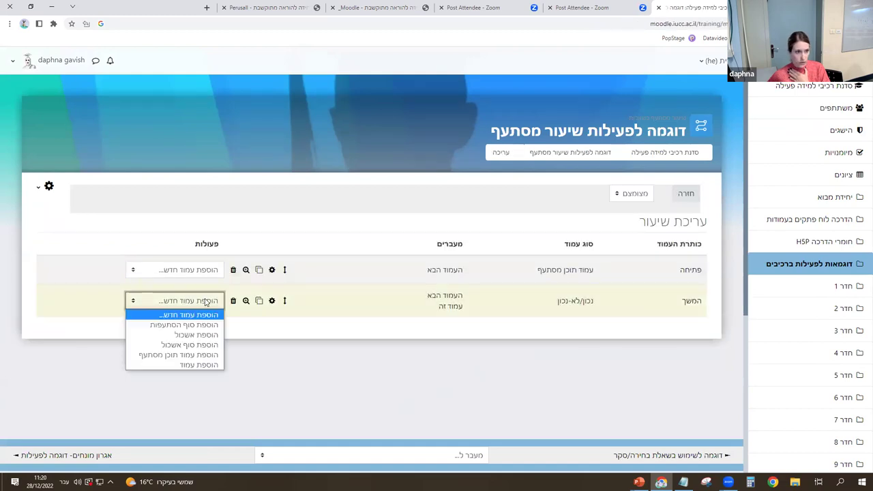
pyautogui.click(201, 355)
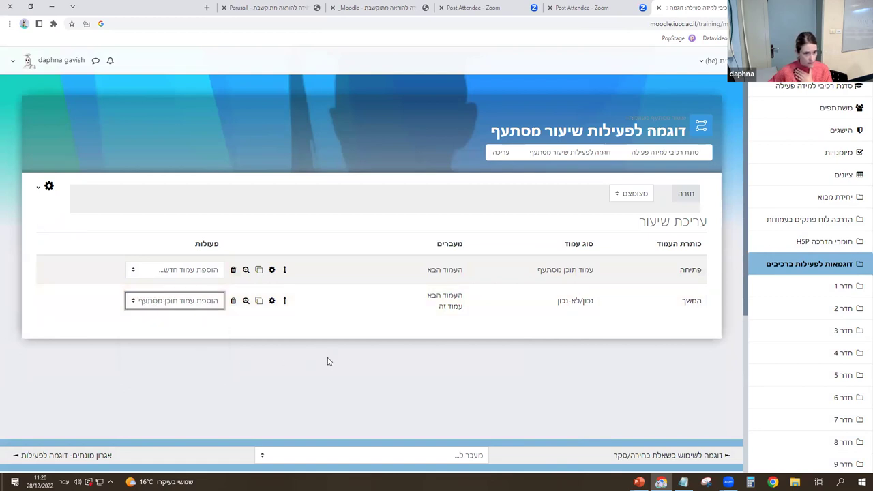
pyautogui.scroll(-3, 429, 368)
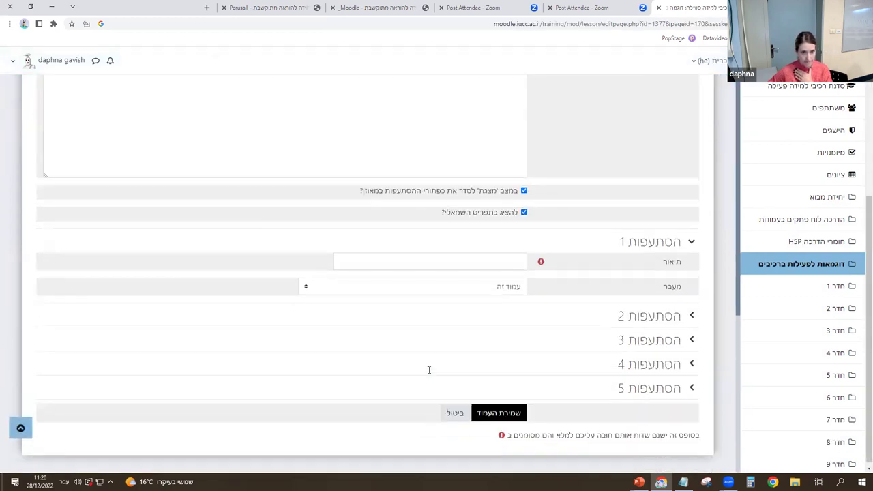
pyautogui.click(443, 413)
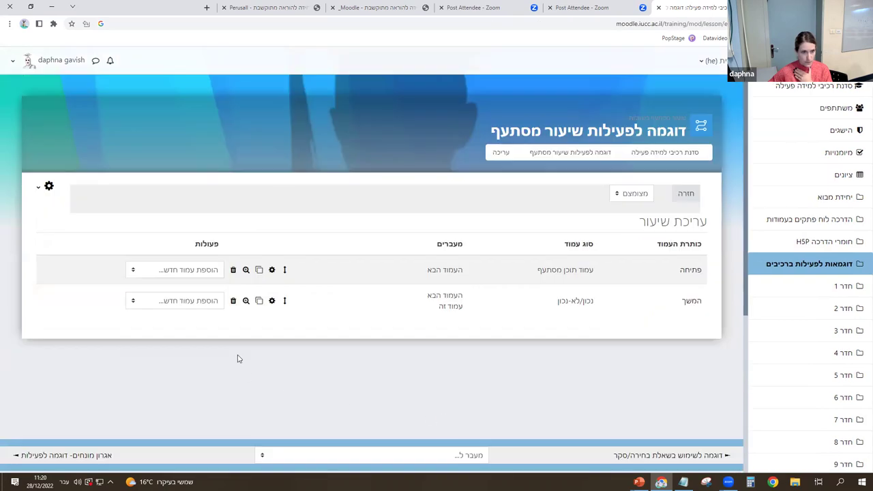
# Start adding a question page after "המשך" in the branching lesson and examine the available question types.
pyautogui.click(136, 303)
pyautogui.click(162, 367)
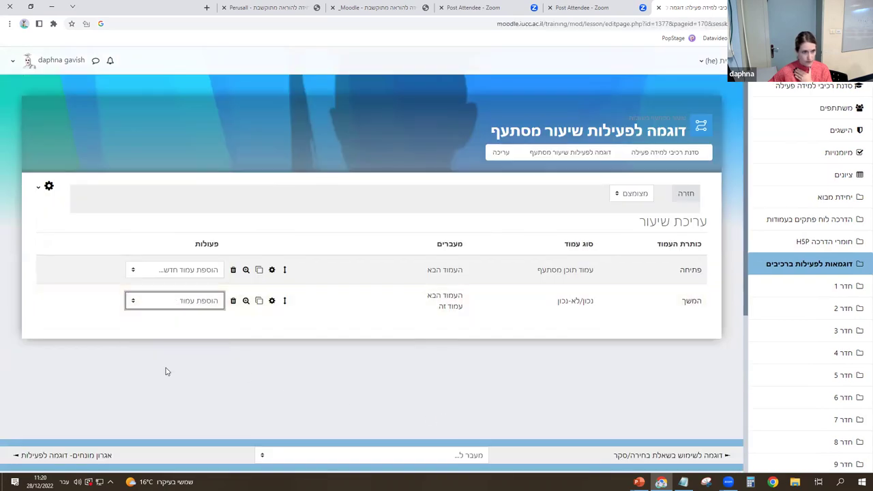
pyautogui.click(471, 191)
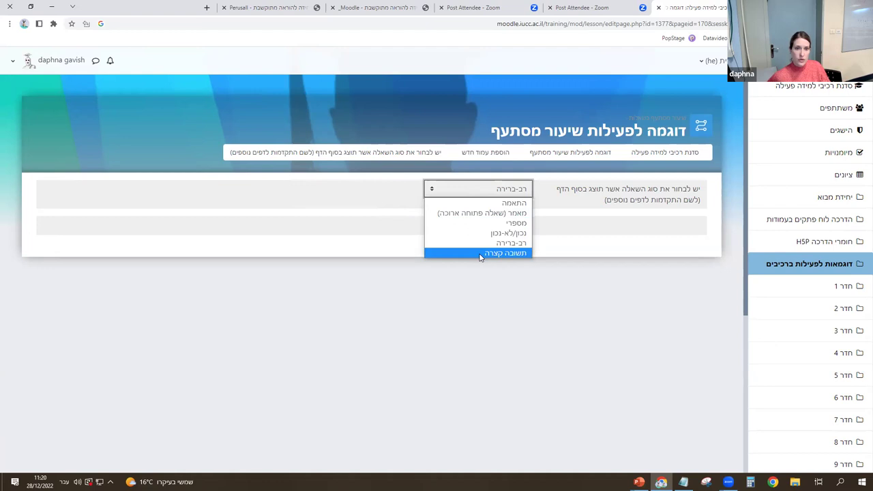
# Leave the question page form, return to the course page, and turn off editing mode.
pyautogui.click(604, 142)
pyautogui.click(603, 140)
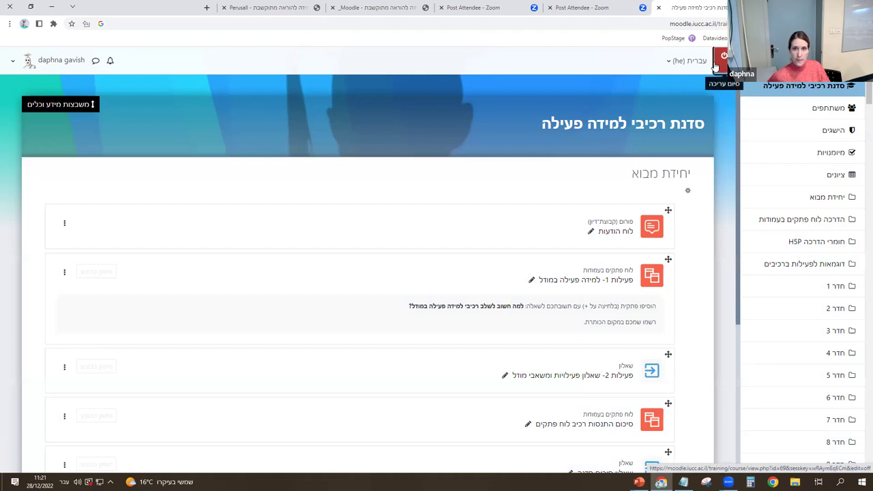
pyautogui.click(716, 65)
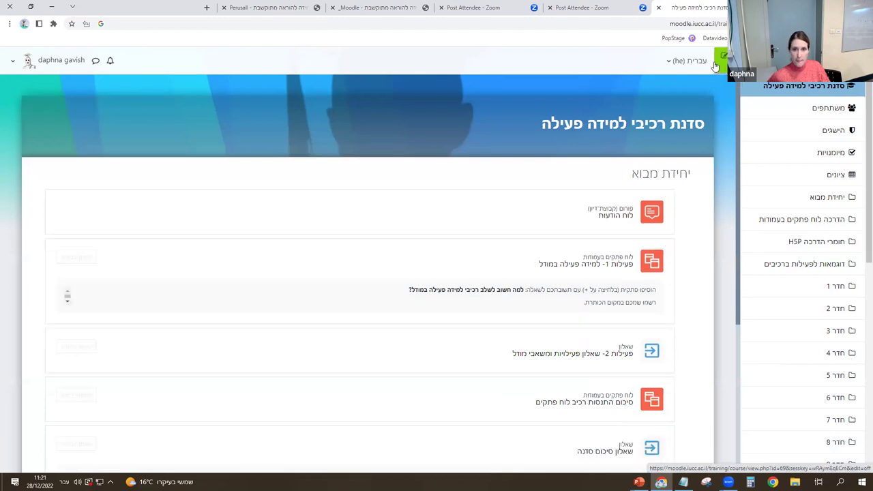
# Open the glossary example in the "דוגמאות לפעילות ברכיבים" section and browse its entries under the letter ב.
pyautogui.scroll(-4, 448, 300)
pyautogui.click(415, 292)
pyautogui.scroll(-3, 580, 335)
pyautogui.scroll(-3, 631, 345)
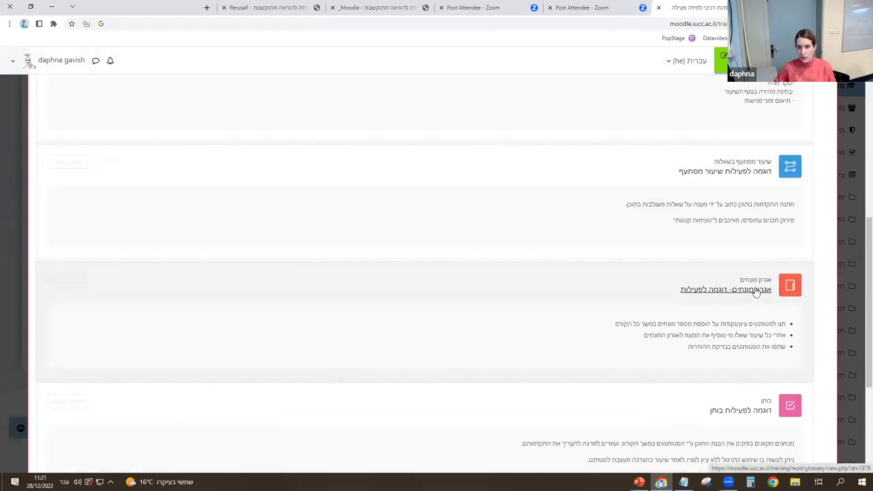
pyautogui.scroll(-1, 724, 290)
pyautogui.click(718, 249)
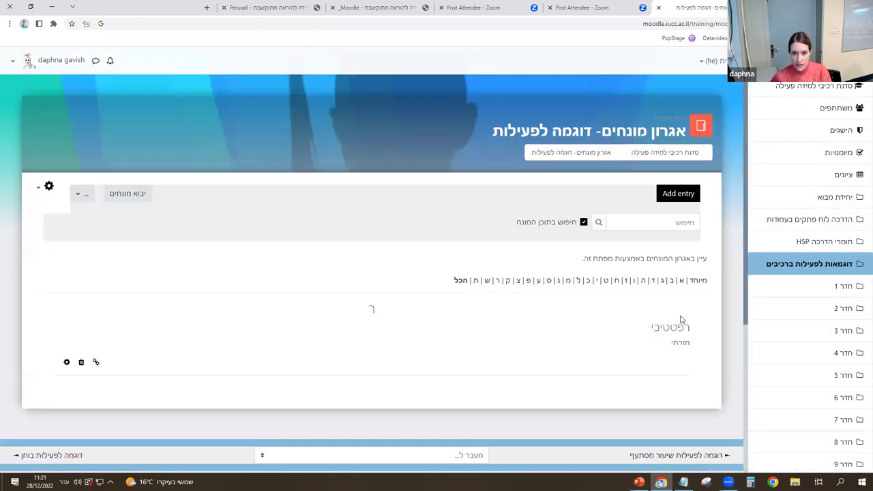
pyautogui.click(672, 280)
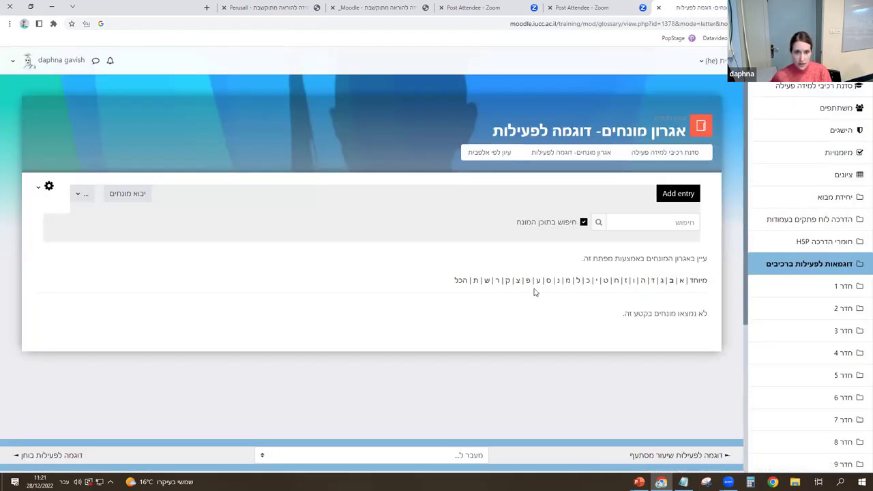
# Return to the course's examples section, review the glossary activity's description, and reopen the glossary example.
pyautogui.click(666, 152)
pyautogui.scroll(-5, 627, 323)
pyautogui.scroll(-2, 626, 323)
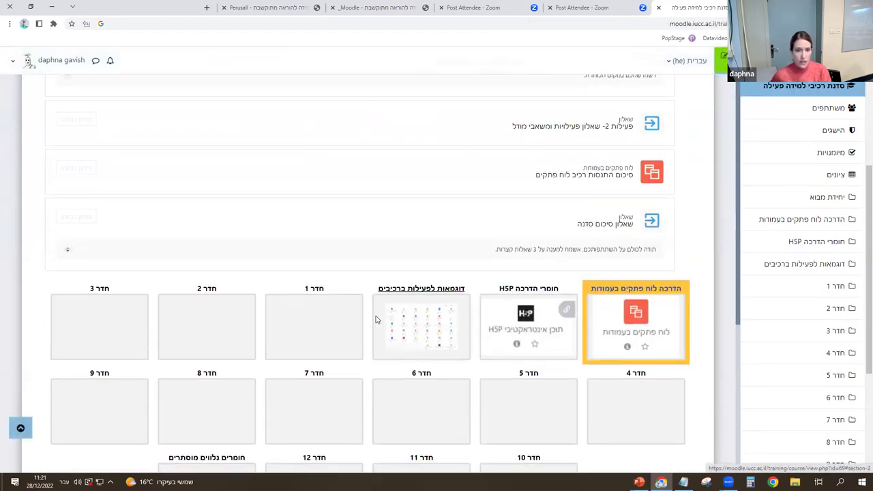
pyautogui.click(380, 320)
pyautogui.scroll(-3, 757, 392)
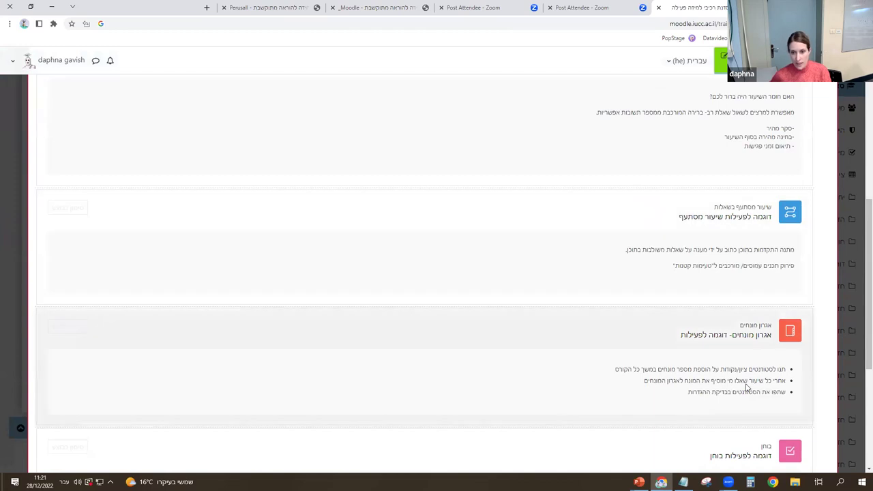
pyautogui.scroll(-1, 758, 359)
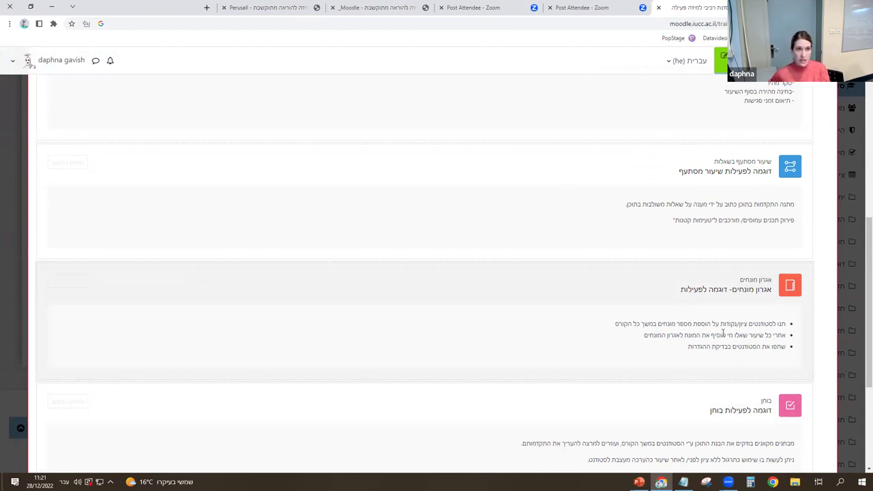
pyautogui.click(747, 293)
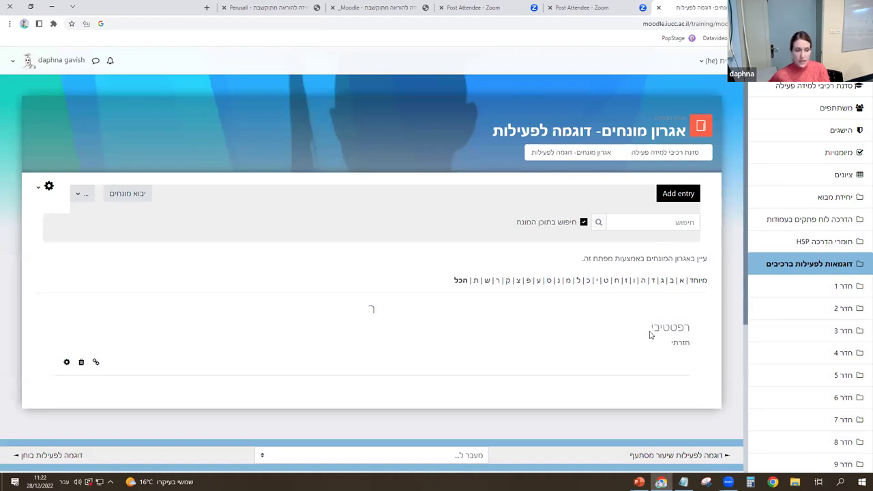
# Go back to the course's examples section and review the description of the quiz example "דוגמה לפעילות בוחן".
pyautogui.click(615, 139)
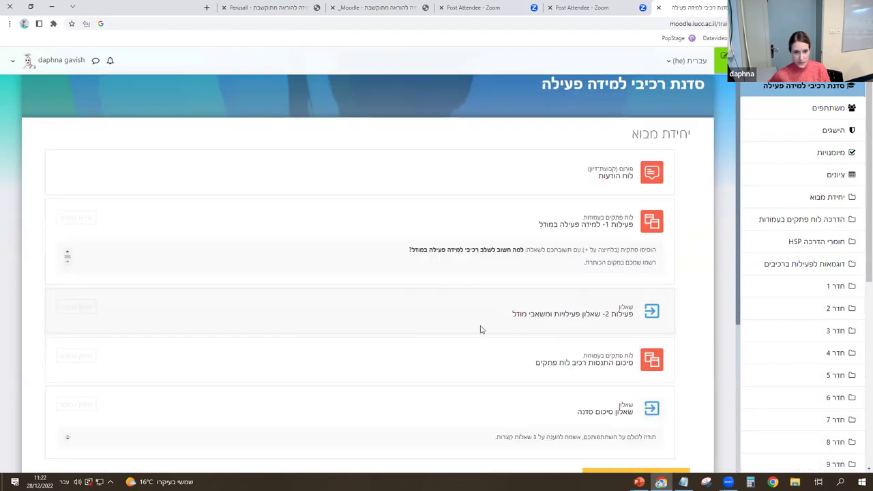
pyautogui.scroll(-4, 516, 324)
pyautogui.click(446, 309)
pyautogui.scroll(-2, 740, 409)
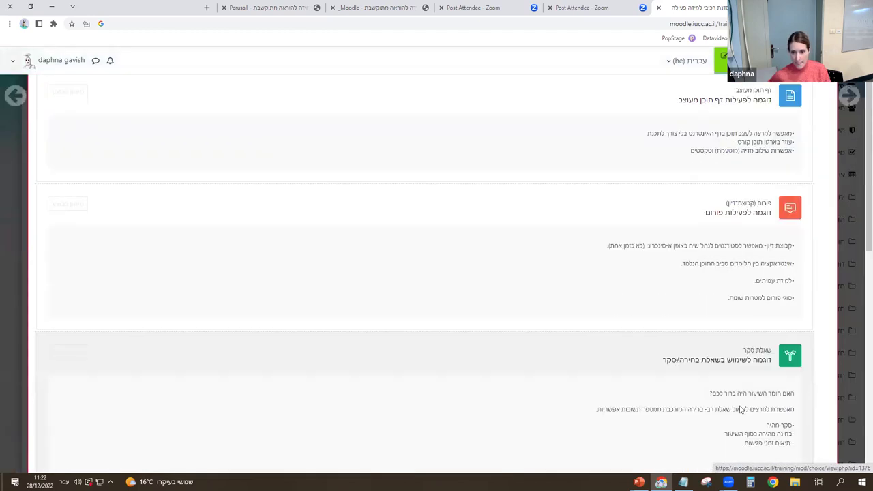
pyautogui.scroll(-5, 741, 409)
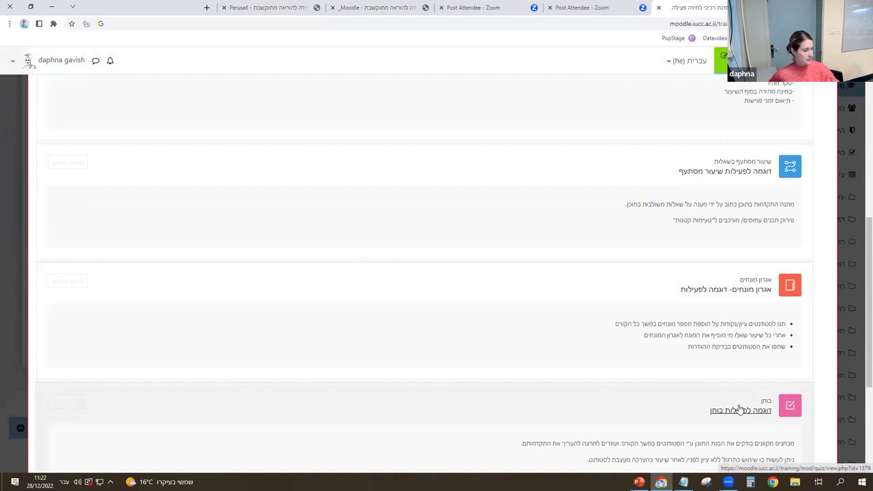
pyautogui.scroll(-1, 740, 409)
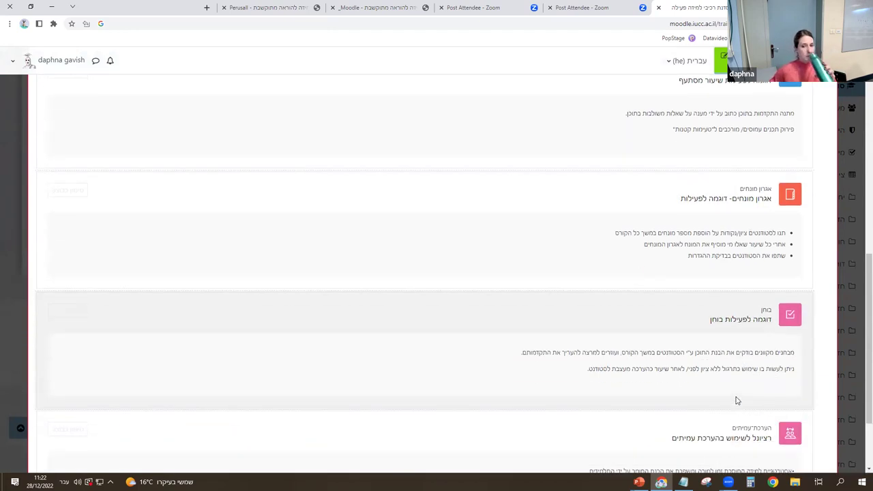
pyautogui.scroll(-1, 741, 282)
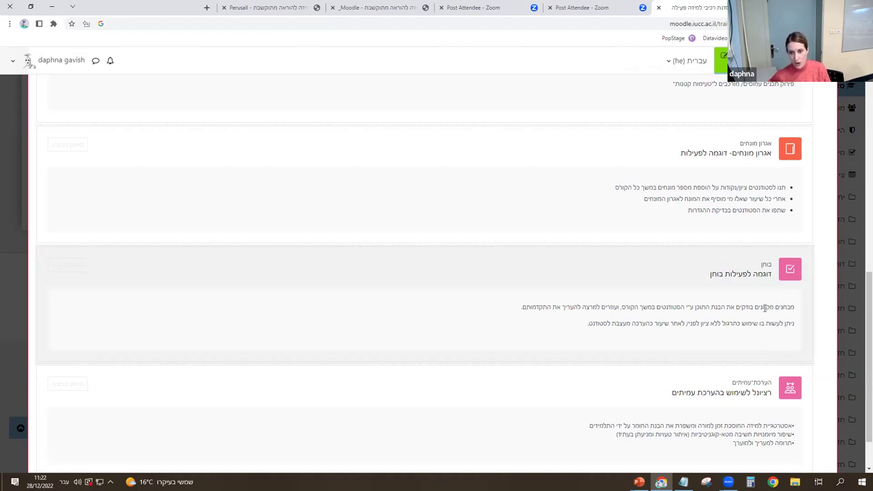
# Open the quiz example, start a preview attempt, and view the skeleton labelling question in full.
pyautogui.click(766, 267)
pyautogui.click(666, 194)
pyautogui.scroll(-2, 594, 287)
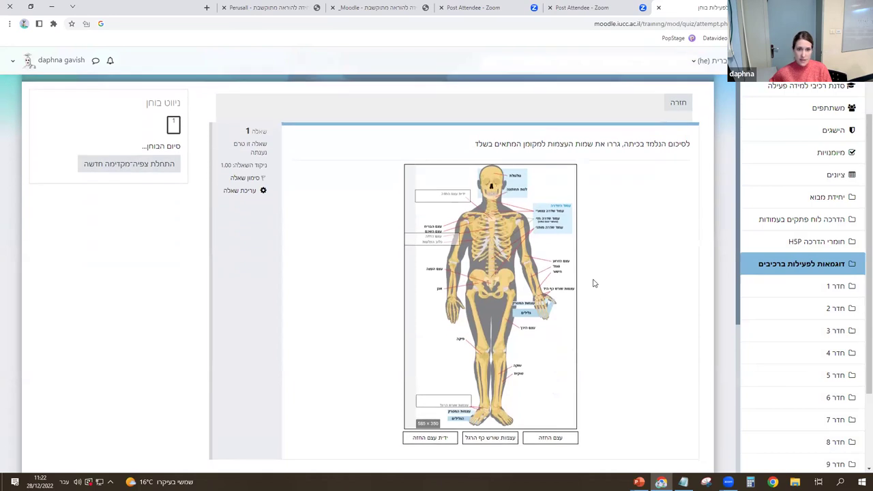